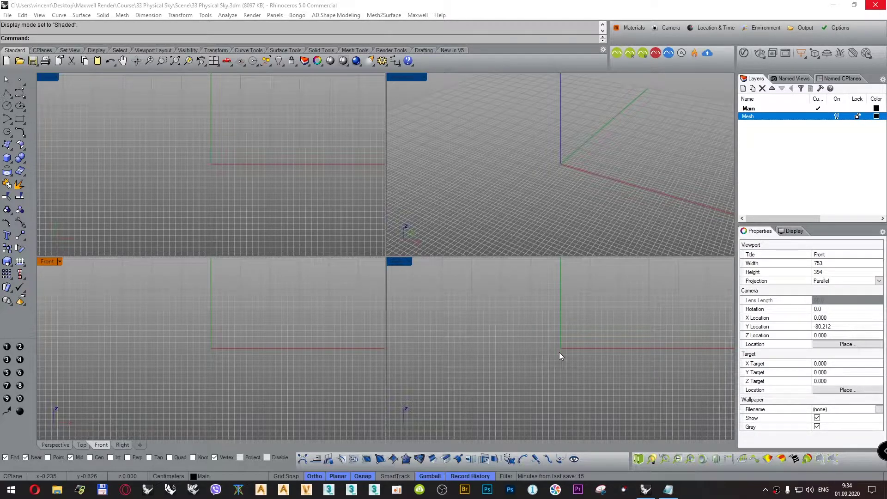
# Turn on the Mesh layer and zoom all viewports to the extents of the model
pyautogui.click(786, 81)
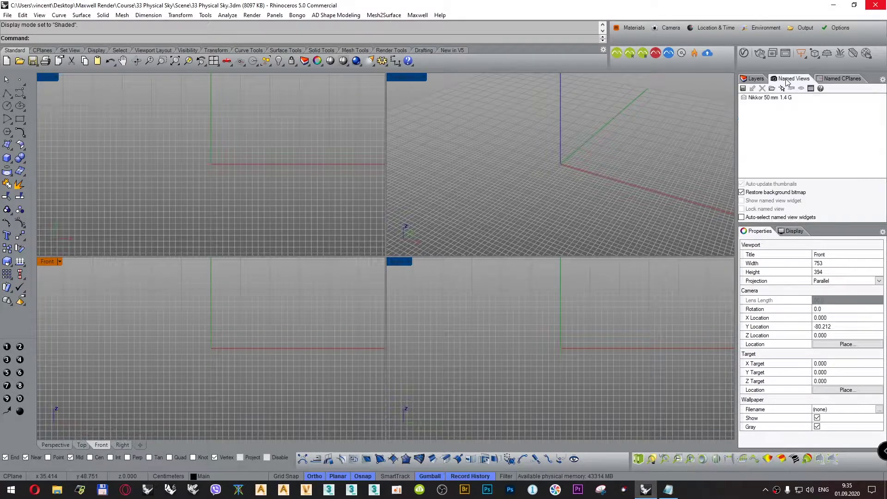
pyautogui.click(753, 78)
pyautogui.click(564, 120)
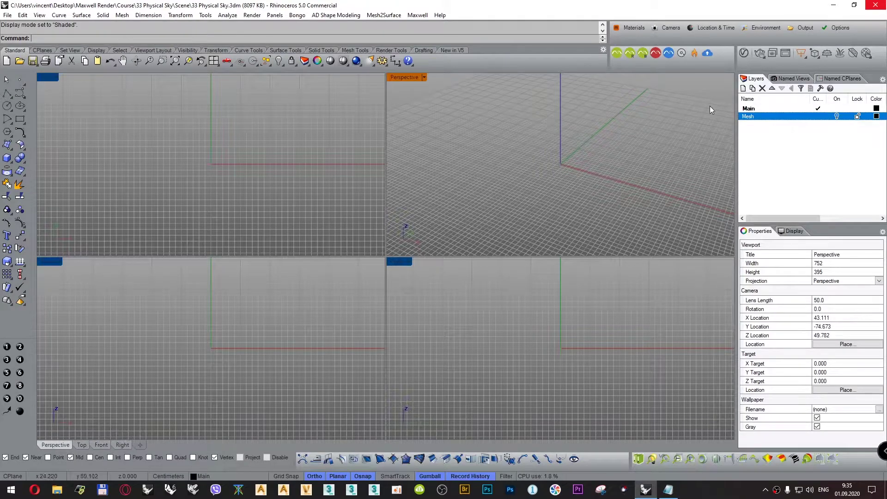
pyautogui.click(837, 116)
pyautogui.click(206, 61)
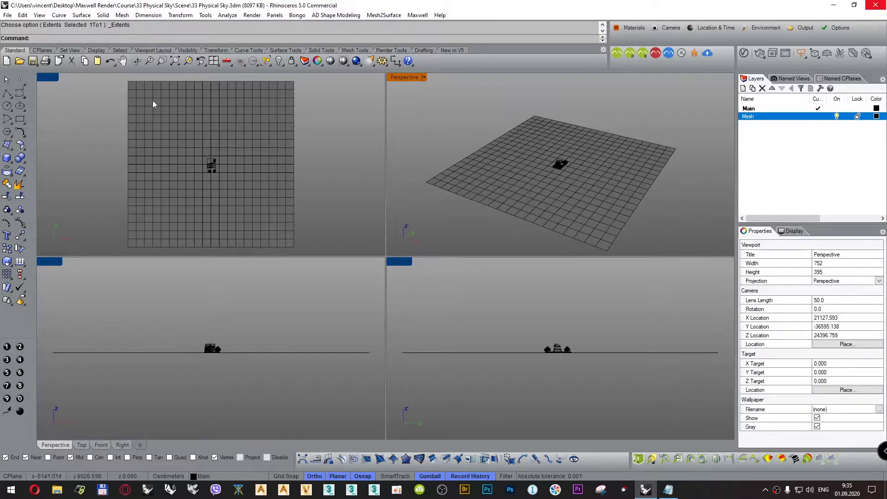
# Restore the named view Nikkor 50 mm 1.4 G in the perspective viewport
pyautogui.click(780, 82)
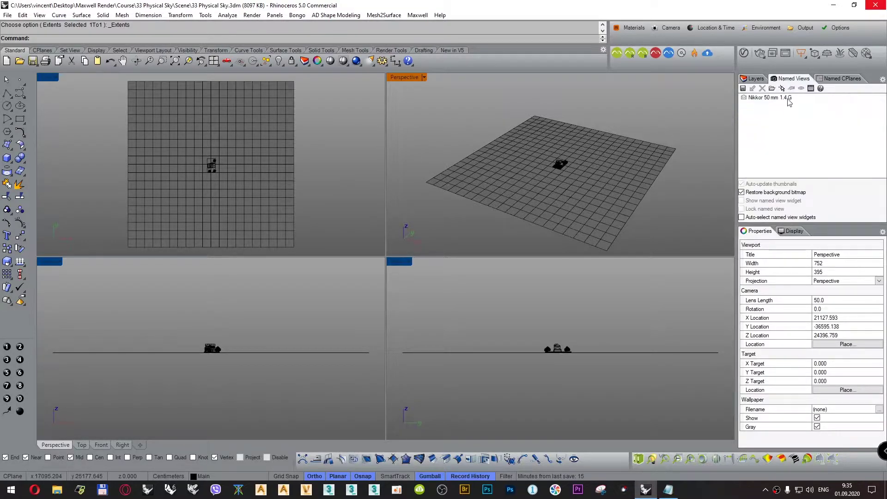
pyautogui.doubleClick(774, 98)
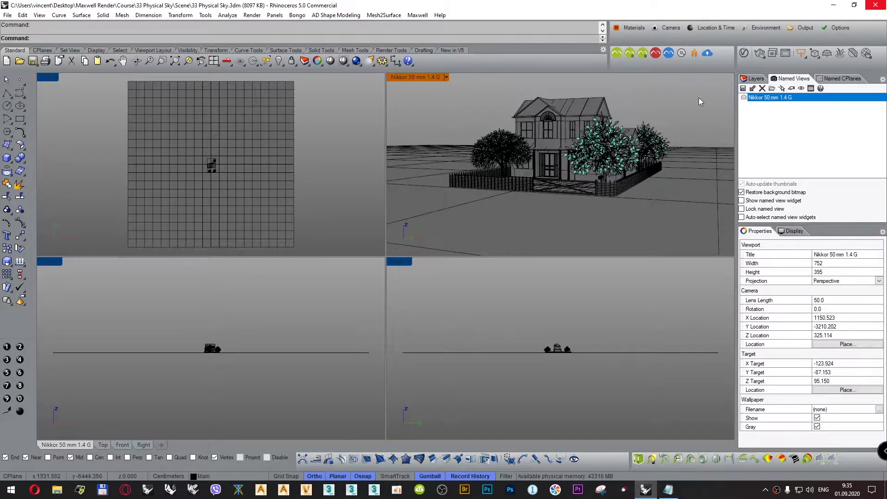
# Open the Maxwell environment settings and set the environment type to Physical Sky
pyautogui.click(759, 30)
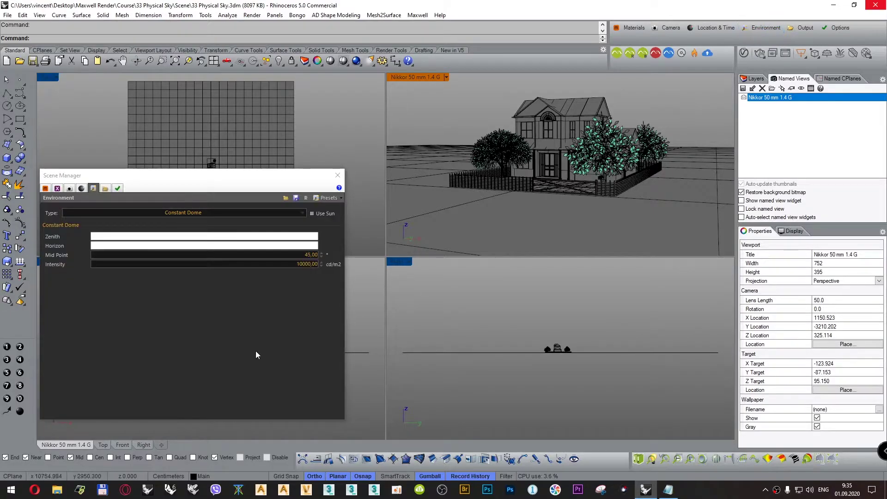
pyautogui.click(177, 212)
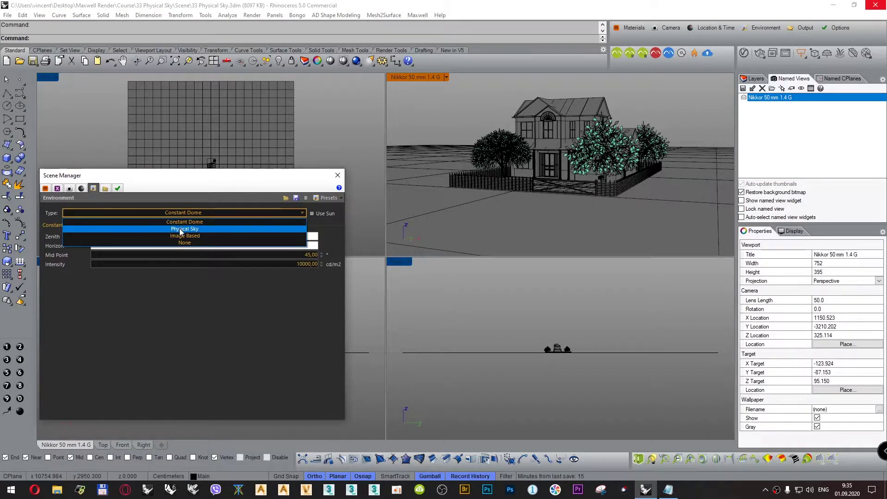
pyautogui.click(180, 228)
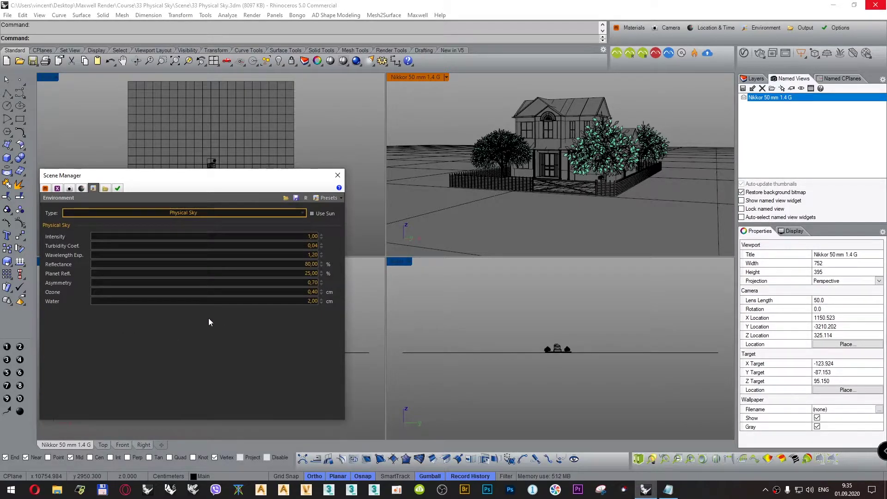
# Start a Maxwell Fire preview of the house view and place its window clear of the Scene Manager
pyautogui.click(675, 101)
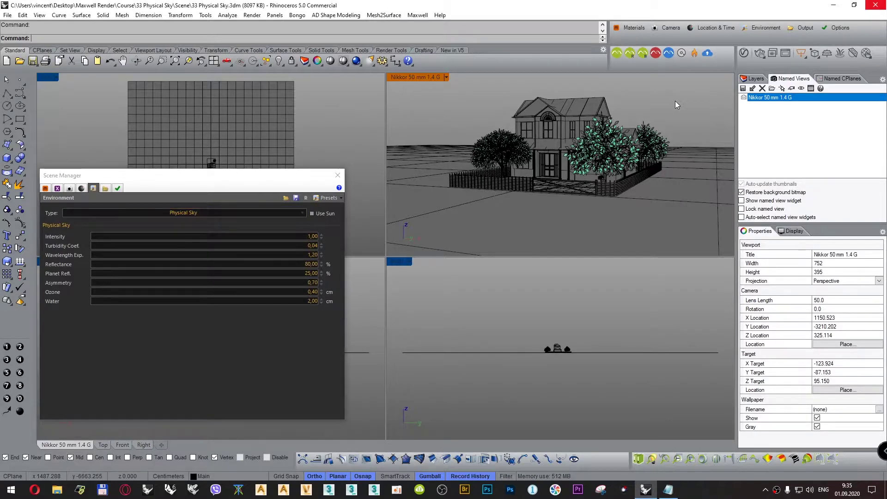
pyautogui.click(694, 54)
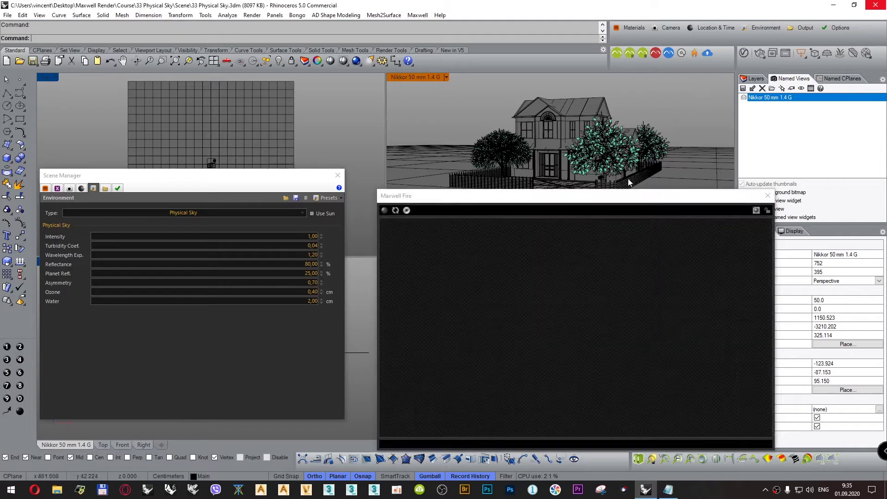
pyautogui.moveTo(628, 199); pyautogui.dragTo(641, 84)
pyautogui.click(407, 96)
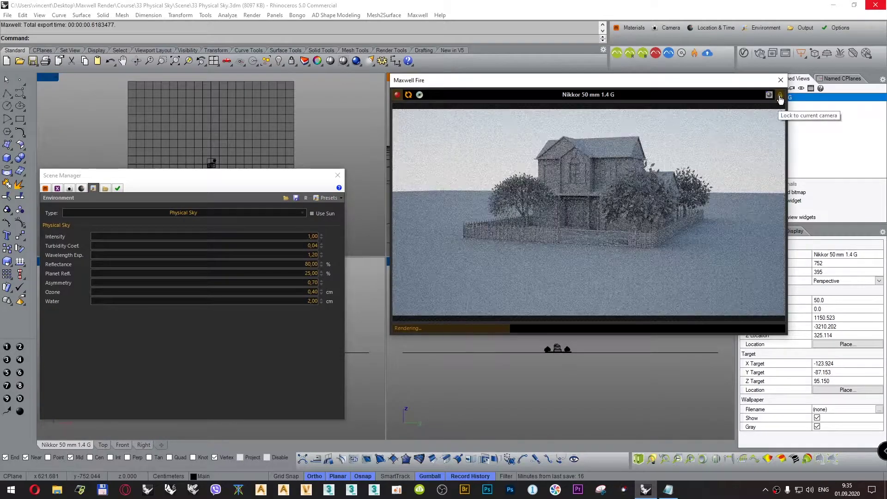
pyautogui.moveTo(652, 85); pyautogui.dragTo(637, 64)
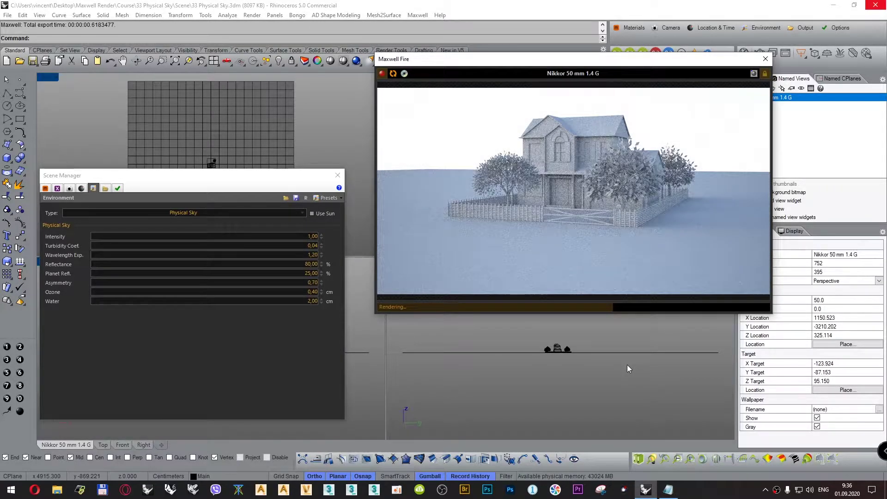
# Consult the Notepad description of sky intensity and set the physical sky Intensity to 0,1
pyautogui.click(670, 492)
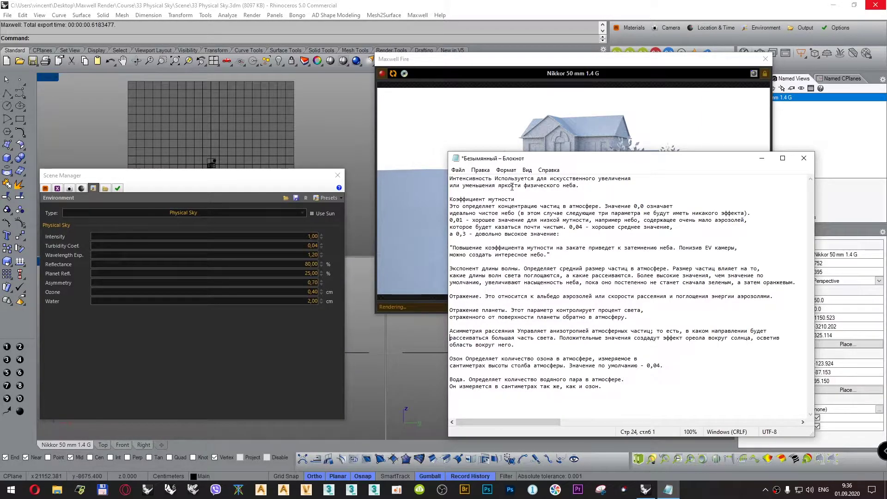
pyautogui.click(762, 158)
pyautogui.click(319, 237)
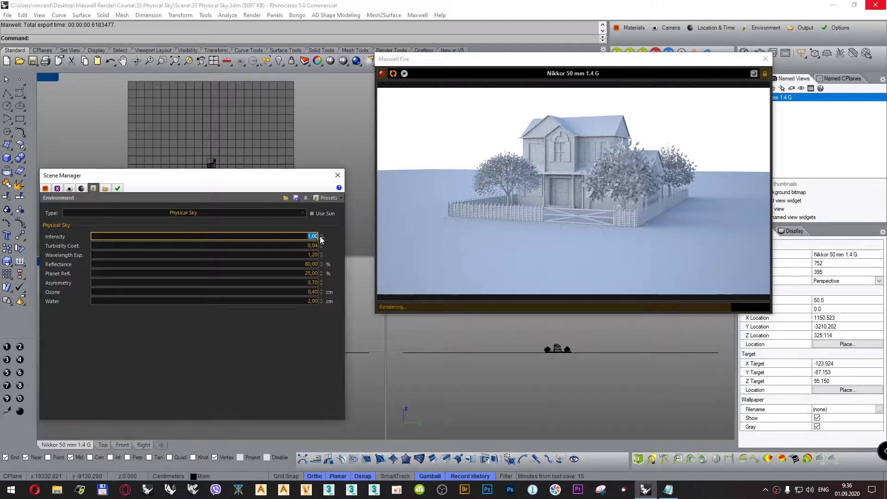
pyautogui.hotkey('alt', 'shift')
pyautogui.write('0,1')
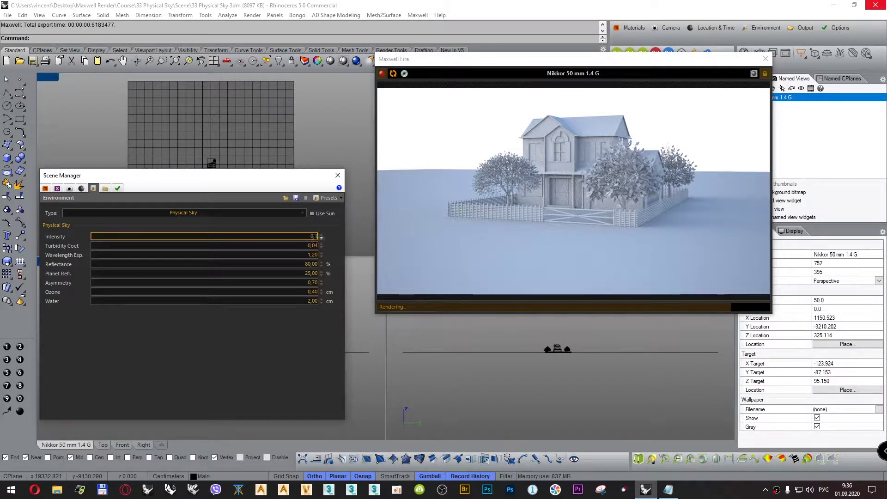
pyautogui.press('Tab')
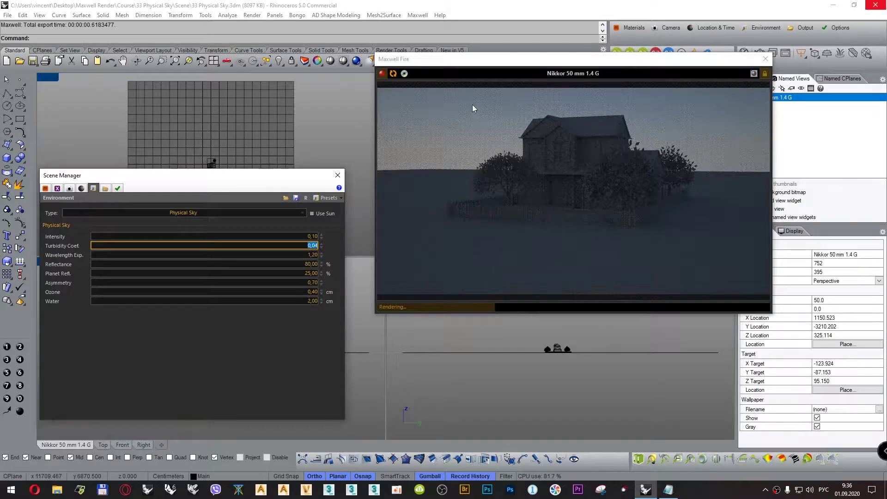
# Test the physical sky Intensity at 10 and again at 0,1 in the live preview
pyautogui.hotkey('shift', 'Tab')
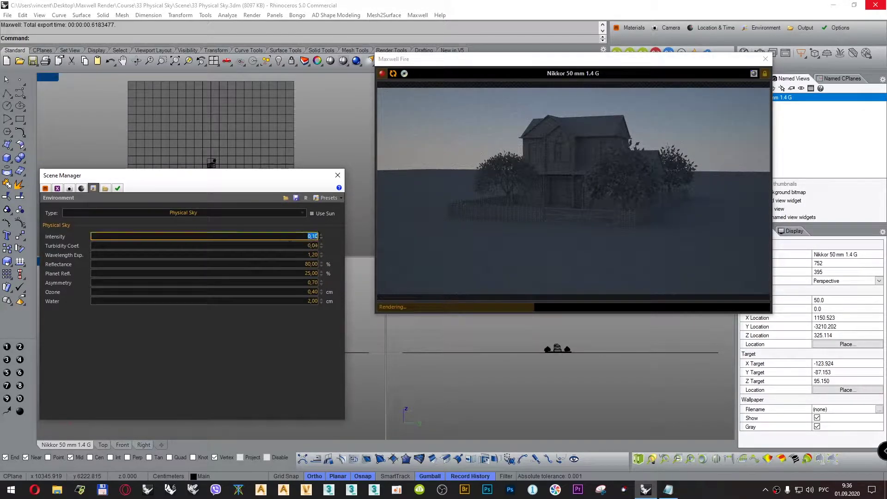
pyautogui.write('10')
pyautogui.press('Tab')
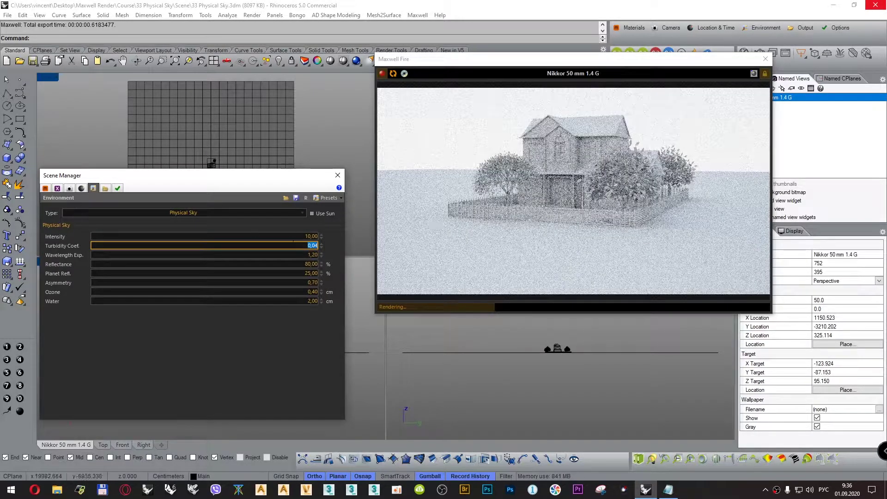
pyautogui.click(325, 235)
pyautogui.write('0,1')
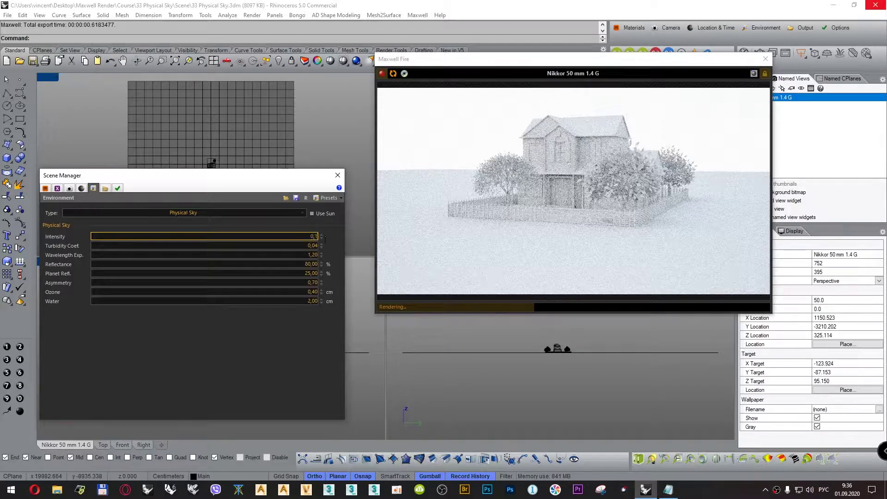
pyautogui.click(292, 246)
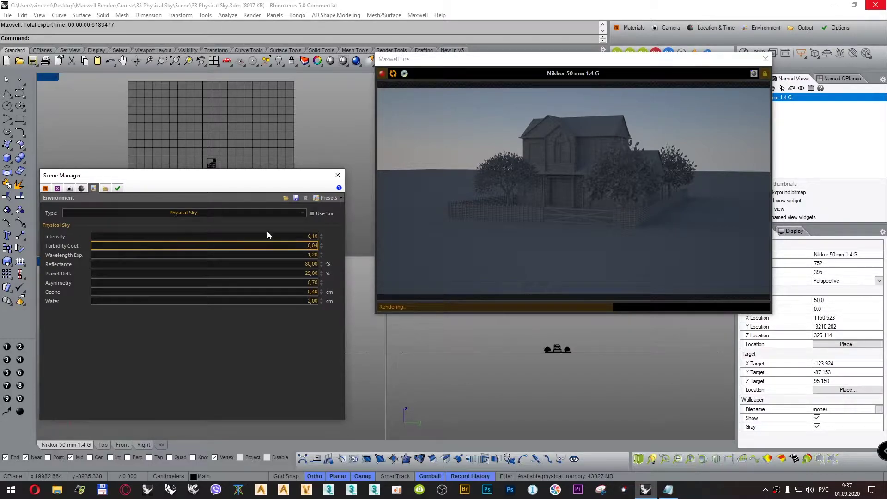
# Set the physical sky Intensity to 1
pyautogui.hotkey('shift', 'Tab')
pyautogui.write('1')
pyautogui.press('Tab')
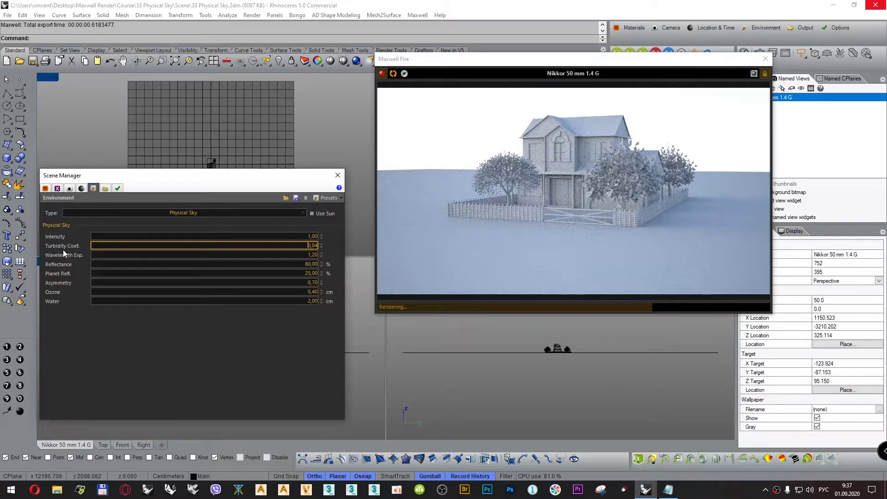
# Read the turbidity explanation in Notepad, highlighting the 0,0 value, and set the Turbidity Coef. to 0
pyautogui.click(668, 489)
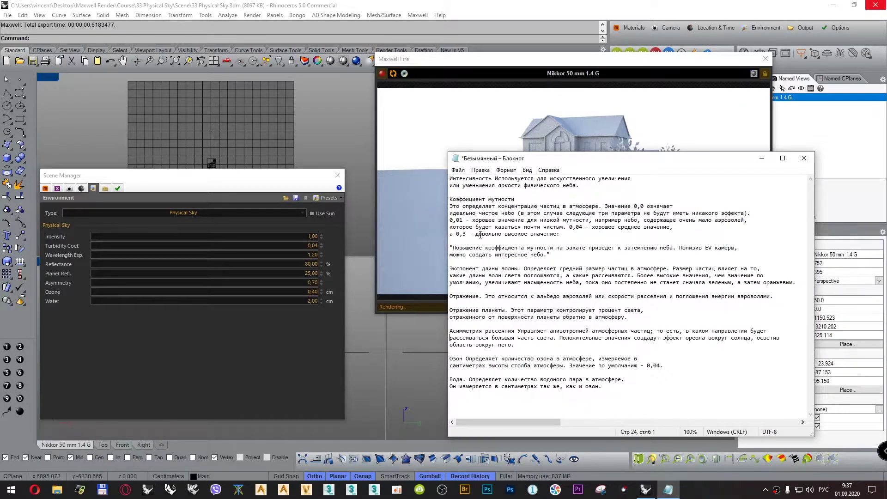
pyautogui.click(574, 206)
pyautogui.moveTo(634, 207); pyautogui.dragTo(654, 207)
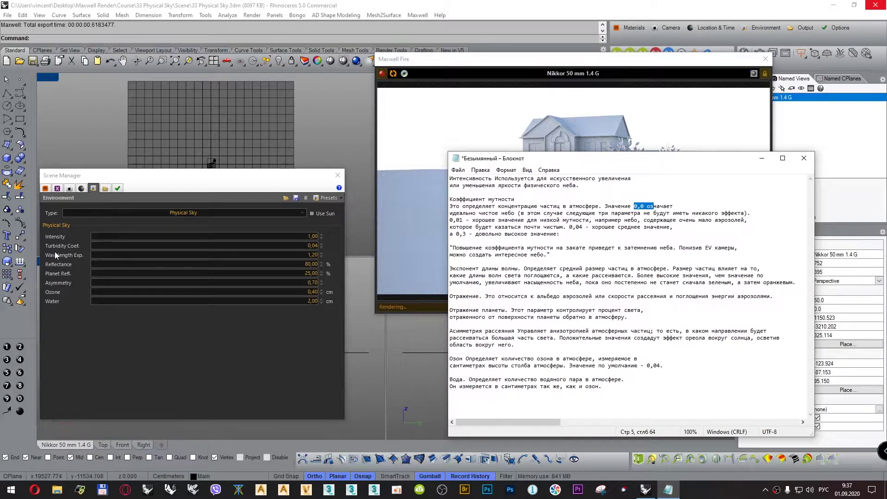
pyautogui.click(294, 248)
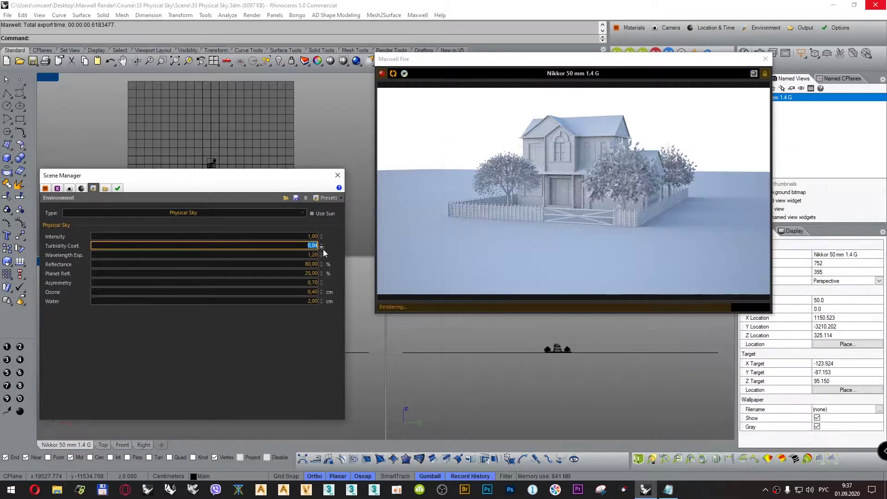
pyautogui.write('0')
pyautogui.press('Tab')
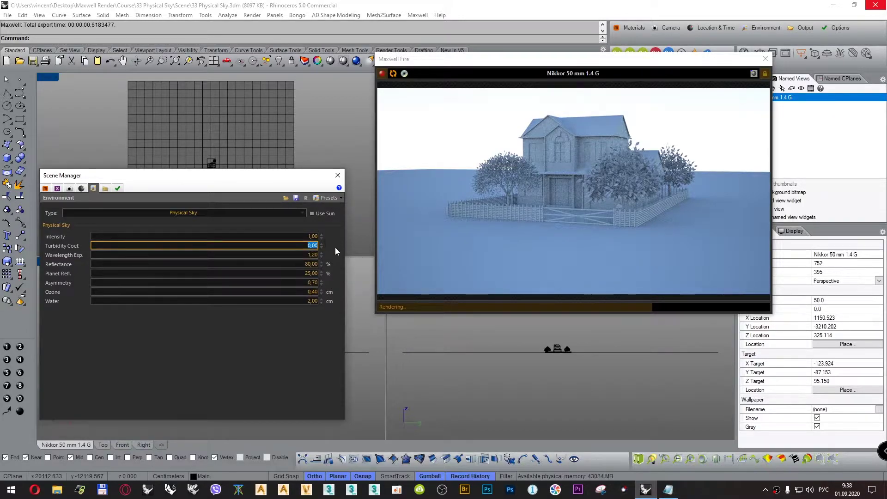
# Review the recommended turbidity values in the Notepad notes and set the Turbidity Coef. to 0,01
pyautogui.click(668, 489)
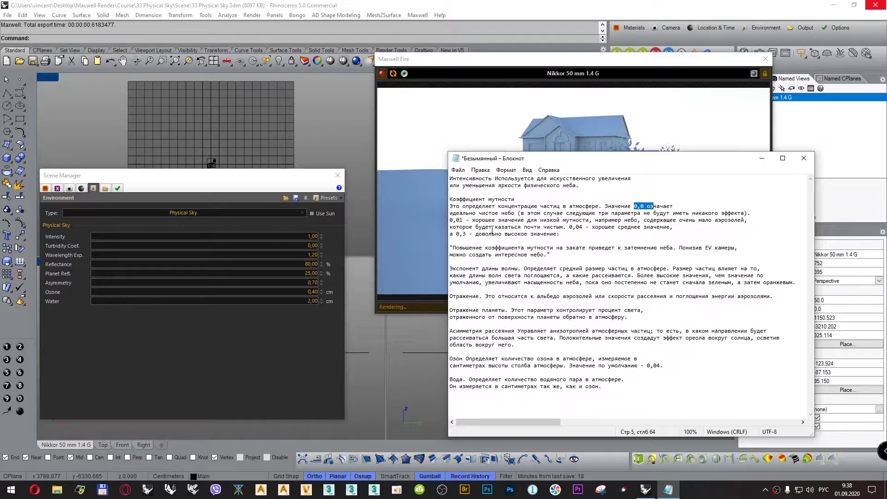
pyautogui.moveTo(631, 227); pyautogui.dragTo(655, 227)
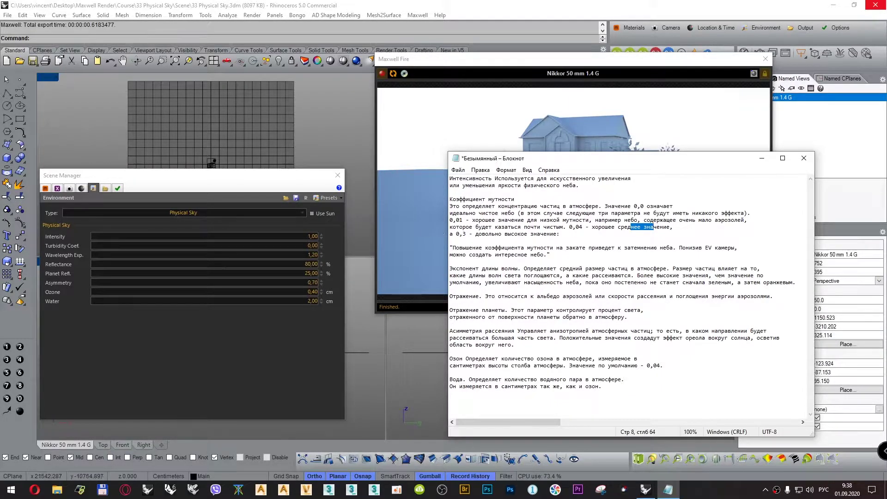
pyautogui.click(323, 243)
pyautogui.press('BackSpace')
pyautogui.write('1')
pyautogui.press('Tab')
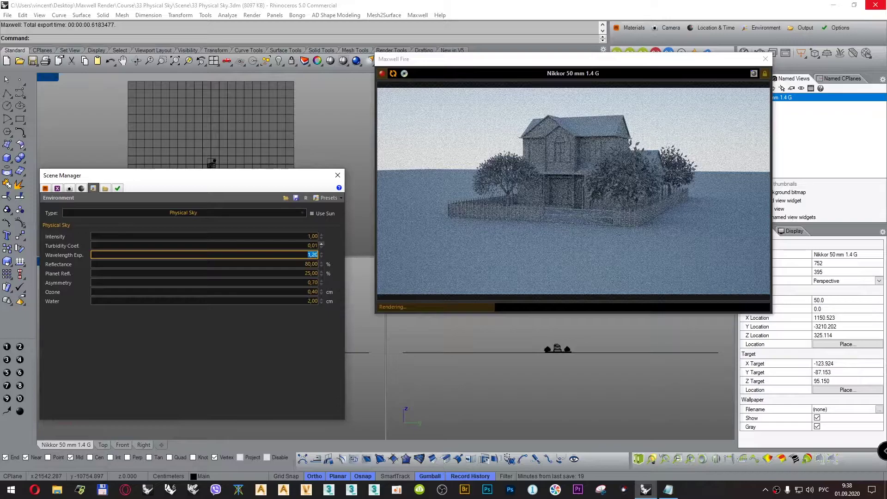
# Check the Notepad notes briefly and set the Turbidity Coef. to the medium value 0,04
pyautogui.click(319, 245)
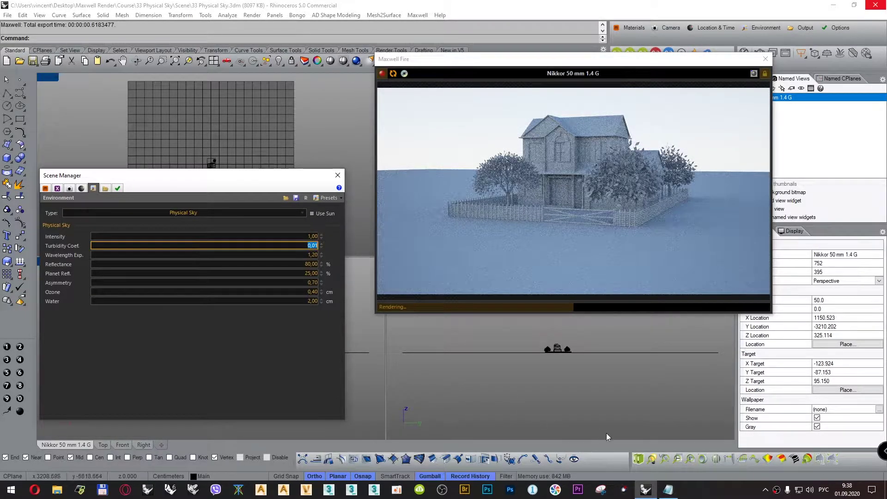
pyautogui.click(668, 489)
pyautogui.click(668, 490)
pyautogui.write('0,04')
pyautogui.press('Tab')
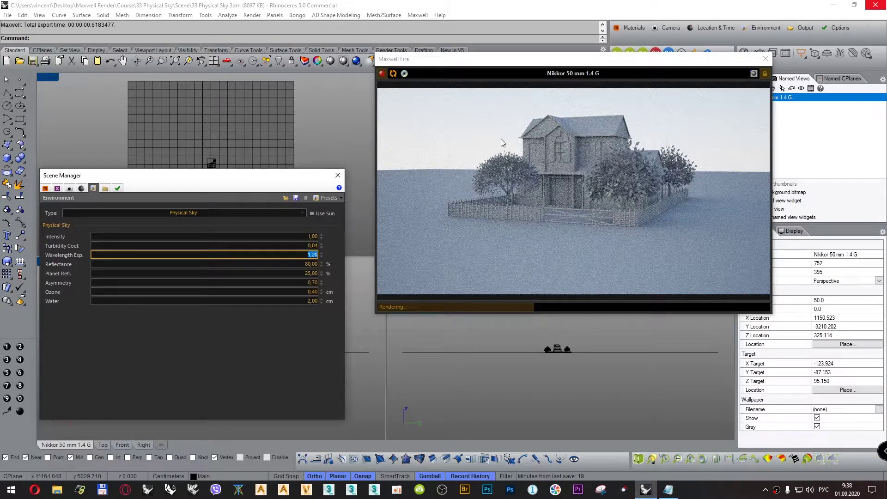
# Raise the Turbidity Coef. to 0,3 to preview a very hazy sky
pyautogui.click(312, 245)
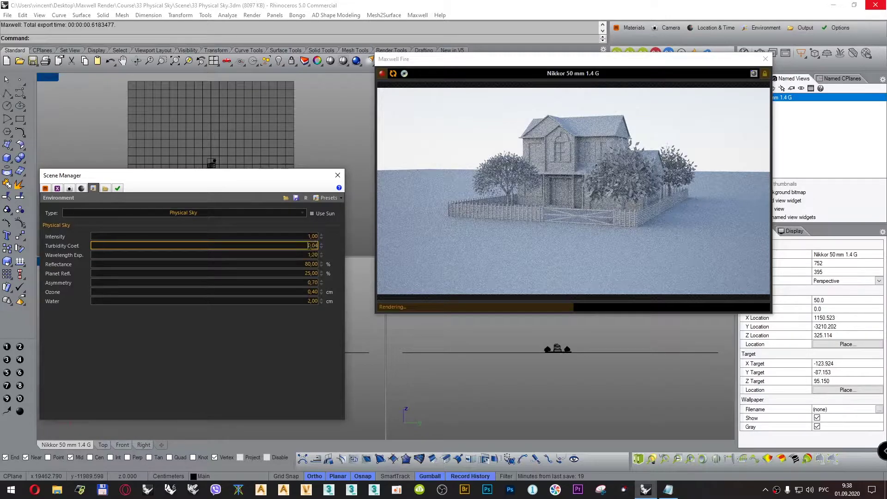
pyautogui.write('0,3')
pyautogui.press('Tab')
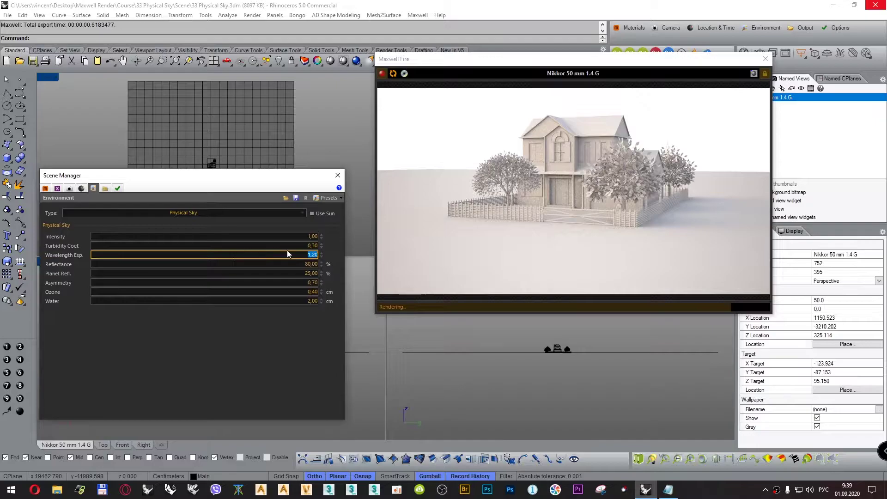
# Return the physical sky's Turbidity Coef. to 0,04
pyautogui.hotkey('shift', 'Tab')
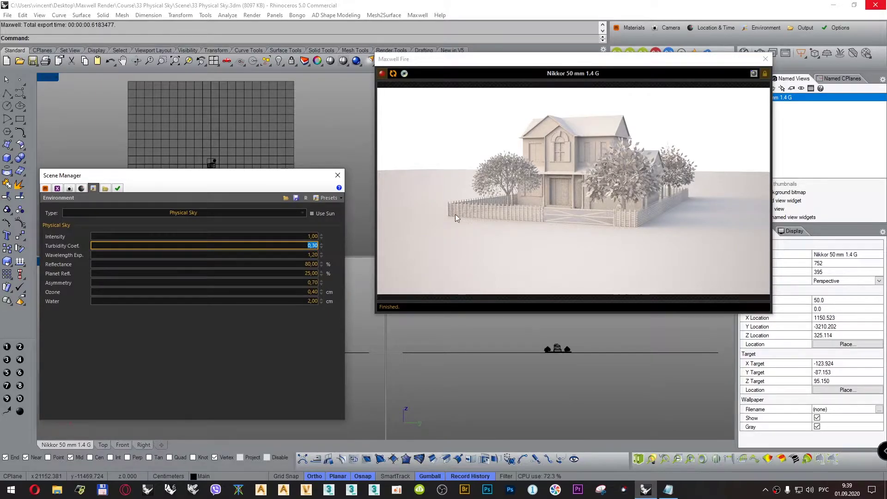
pyautogui.write('0,04')
pyautogui.press('Tab')
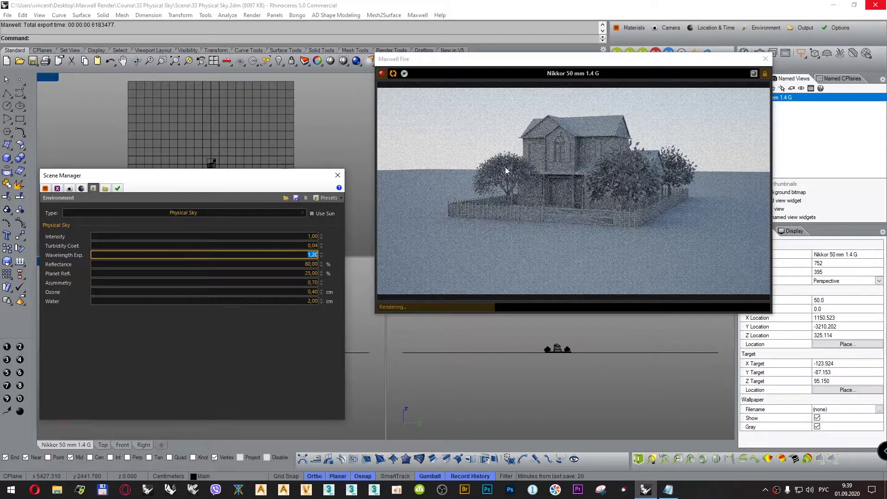
# Review the Notepad advice on high turbidity at sunset and lower camera EV, and locate the EV value in the camera's exposure settings
pyautogui.click(668, 489)
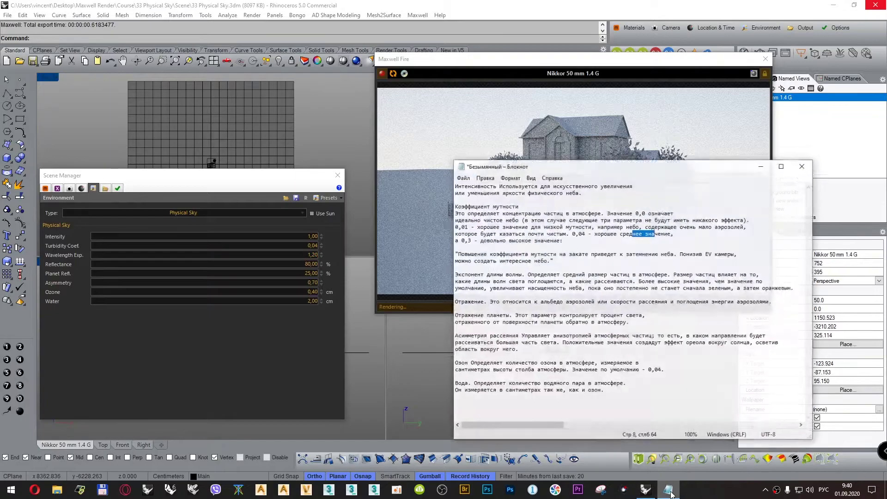
pyautogui.click(498, 248)
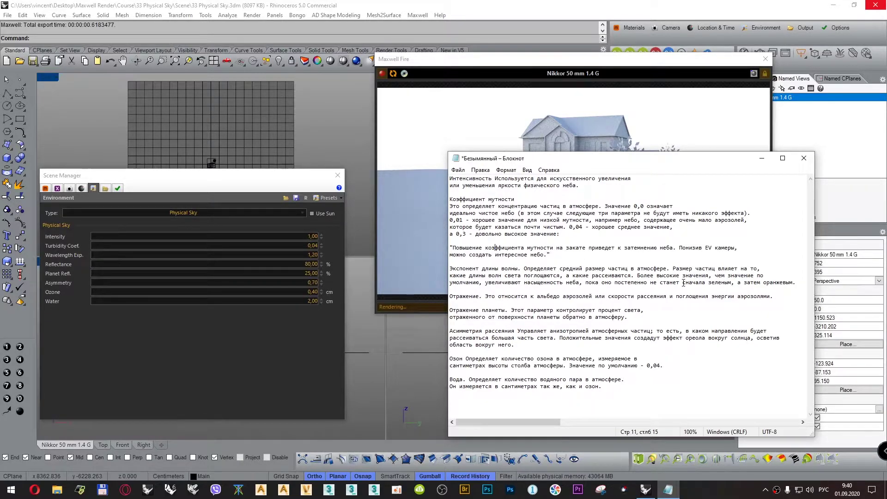
pyautogui.doubleClick(709, 248)
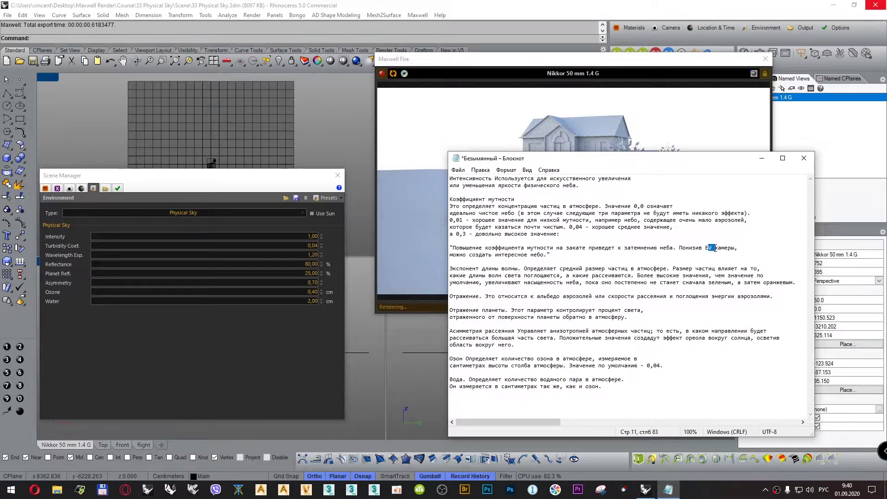
pyautogui.click(185, 179)
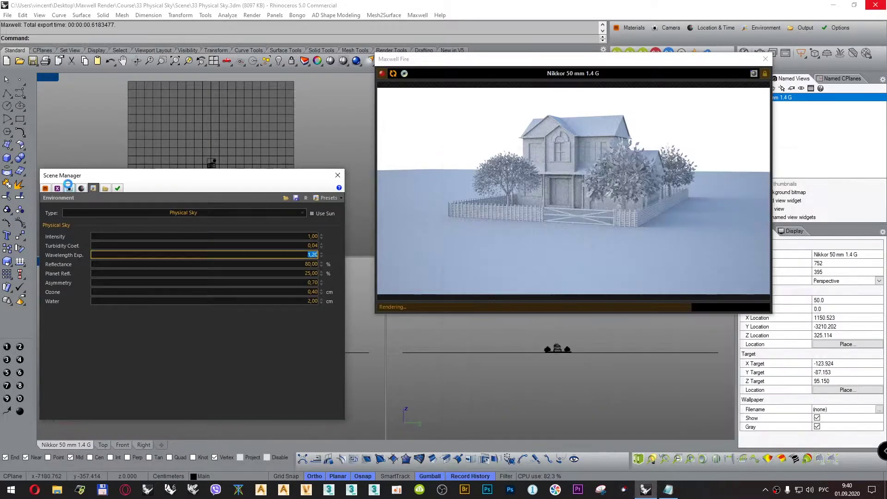
pyautogui.click(328, 239)
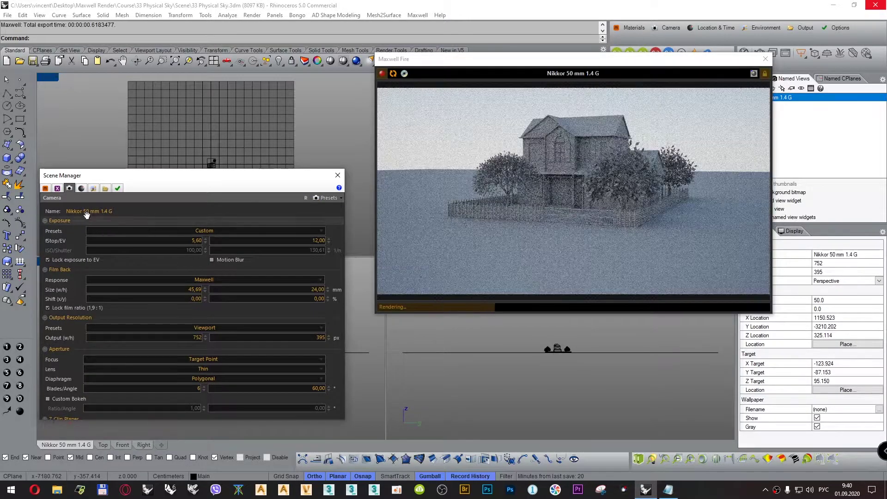
pyautogui.click(94, 188)
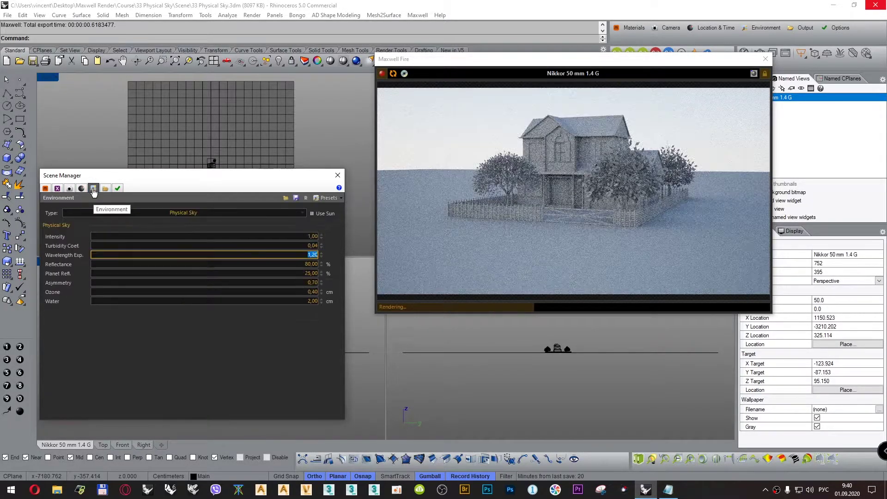
# Read the Notepad explanation of the wavelength exponent and how higher values change the sky's colour saturation
pyautogui.click(668, 489)
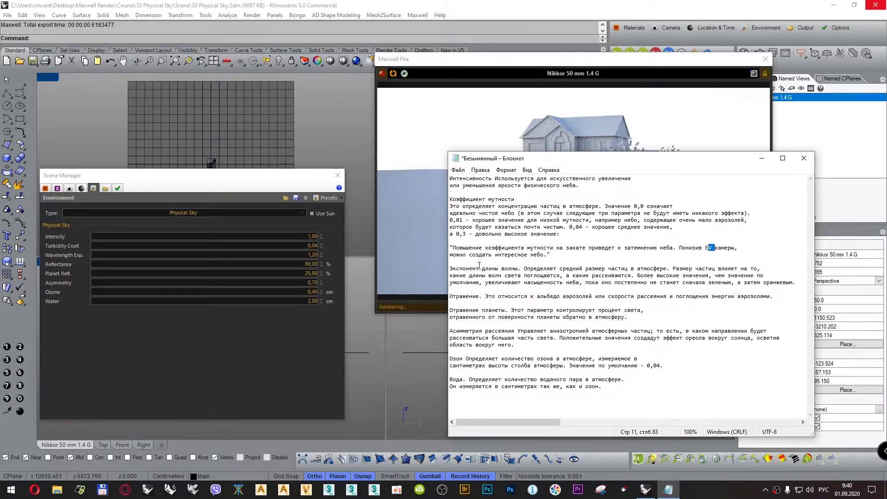
pyautogui.click(486, 268)
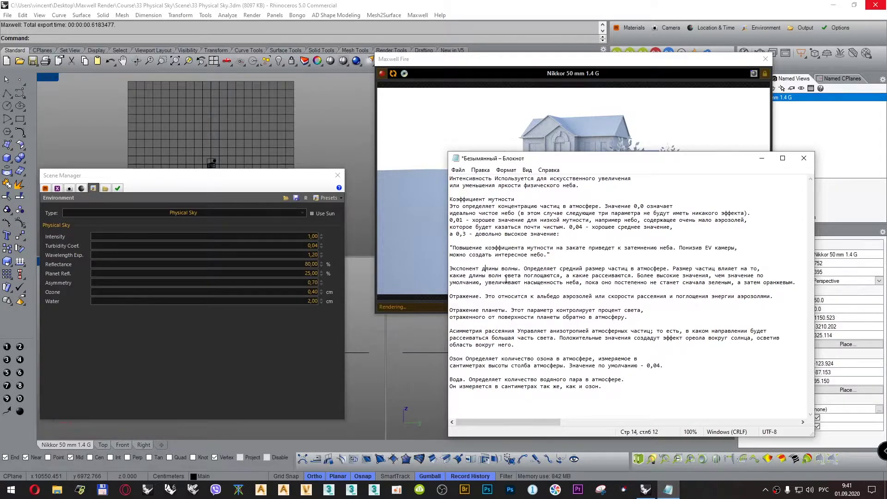
pyautogui.click(762, 158)
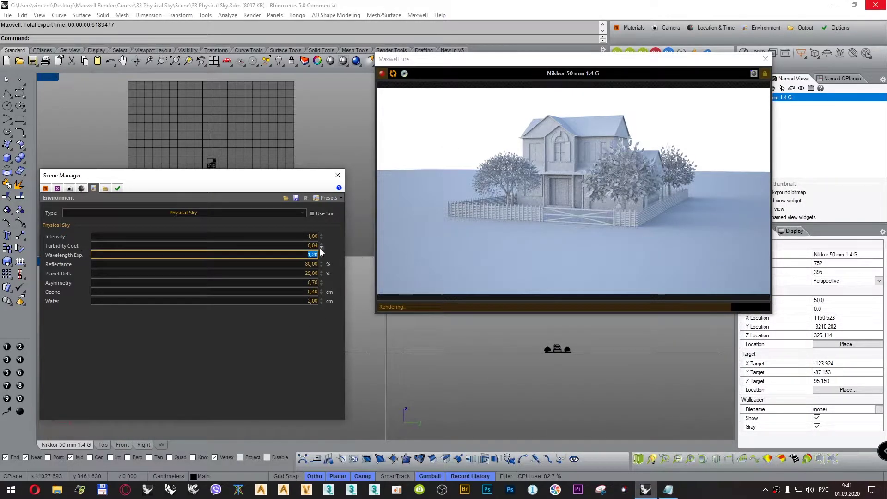
pyautogui.click(669, 494)
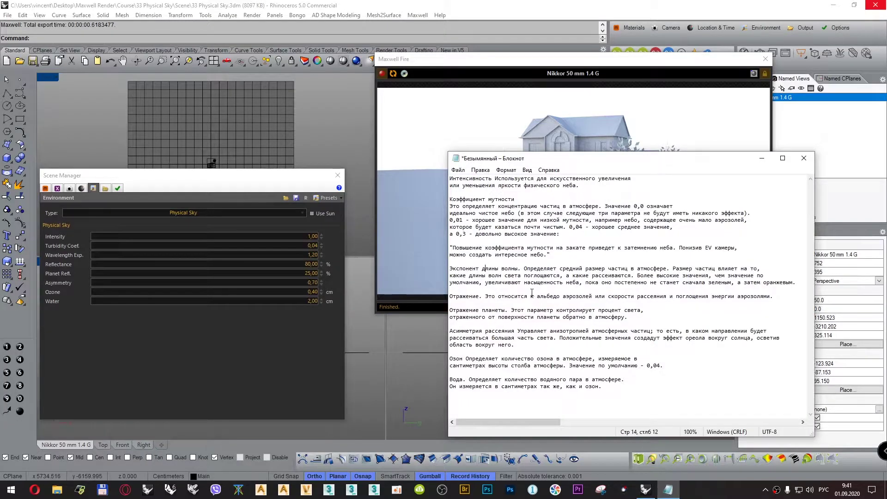
pyautogui.moveTo(514, 276); pyautogui.dragTo(605, 283)
pyautogui.click(669, 491)
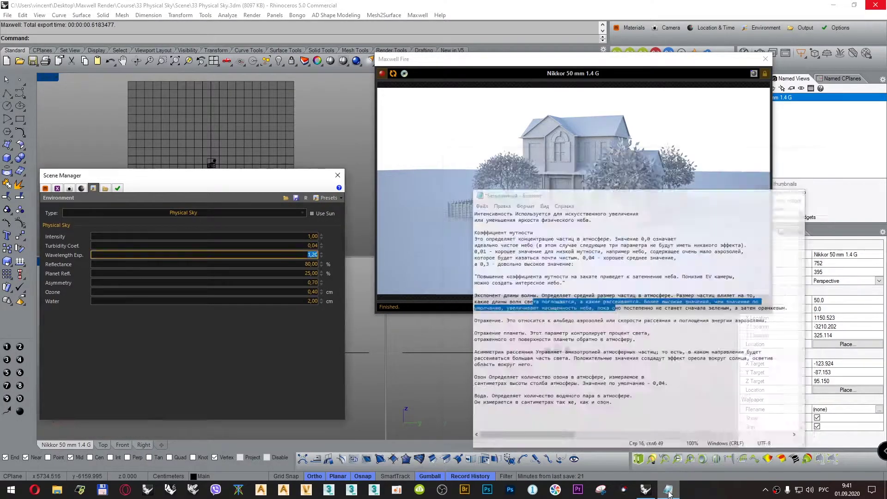
# Preview low Wavelength Exp. values for the physical sky, setting 0,01 followed by 0,1
pyautogui.write(',0')
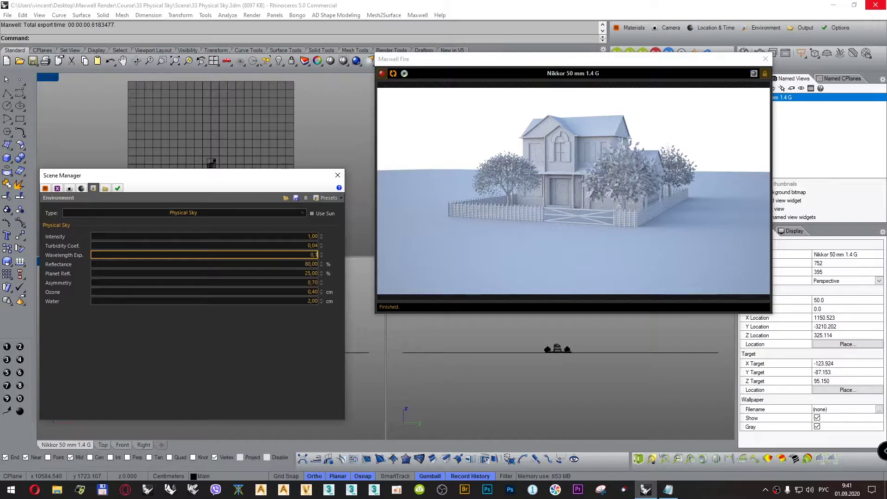
pyautogui.write('1')
pyautogui.press('Tab')
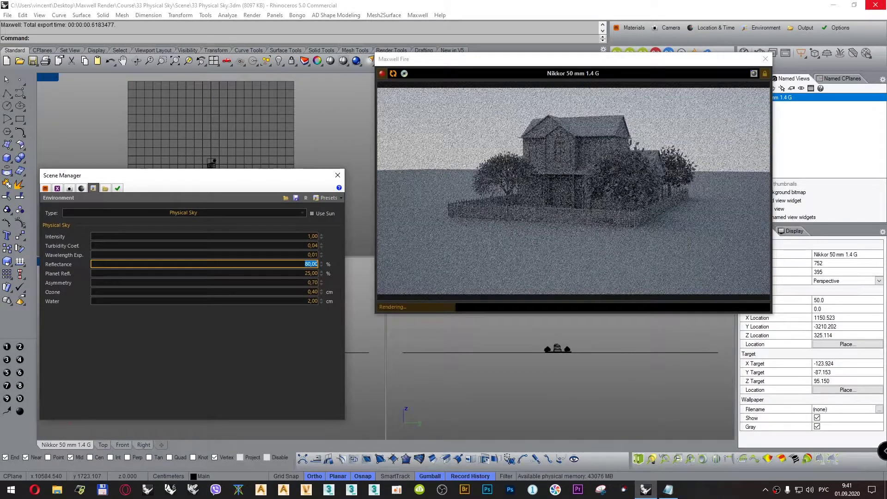
pyautogui.click(295, 255)
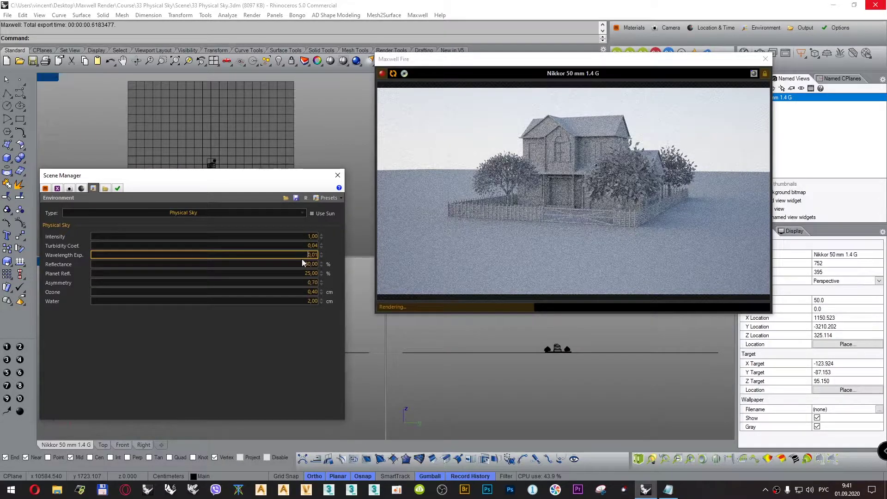
pyautogui.moveTo(307, 255); pyautogui.dragTo(320, 257)
pyautogui.write('0,1')
pyautogui.press('Tab')
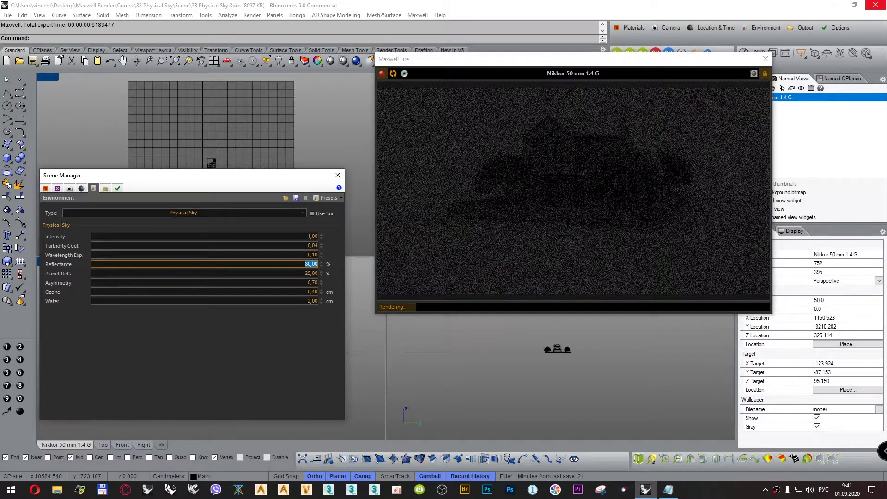
# Raise the Wavelength Exp. to 1 and on to 10 to compare the sky colour in the preview
pyautogui.hotkey('shift', 'Tab')
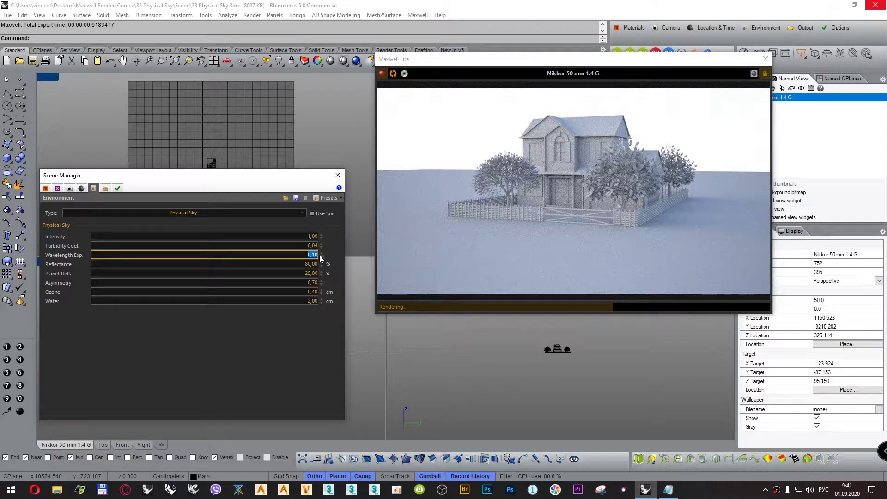
pyautogui.write('1')
pyautogui.press('Tab')
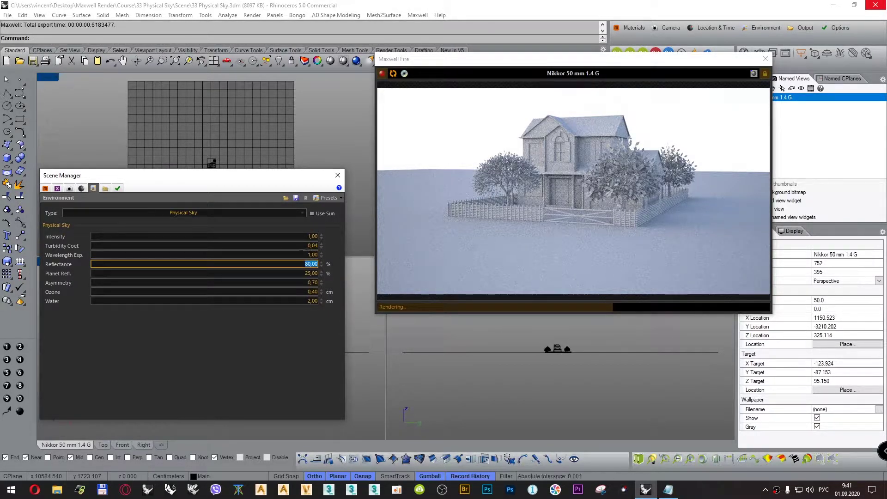
pyautogui.click(306, 255)
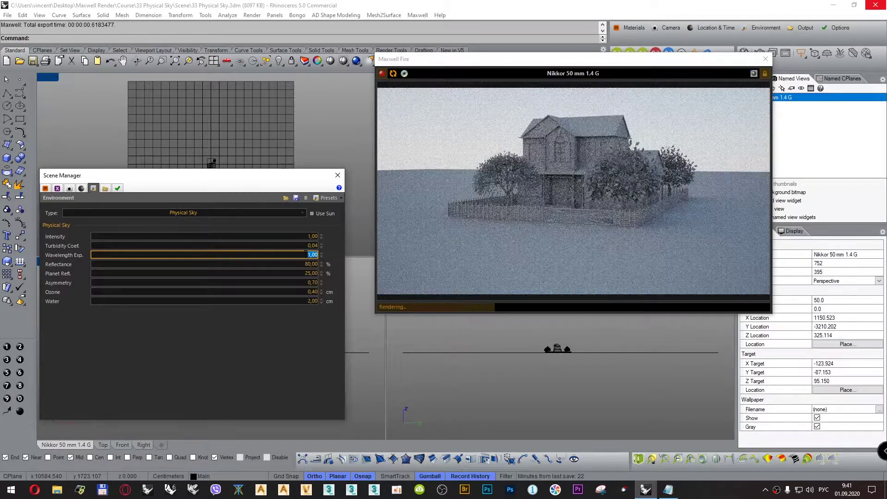
pyautogui.write('10')
pyautogui.press('Tab')
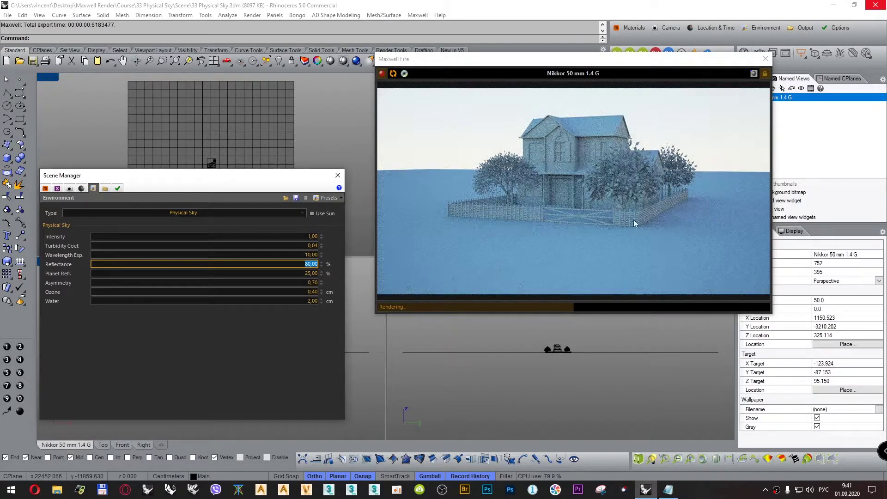
# Raise the Wavelength Exp. further to 30 and on to 50 to preview the stronger sky colour shift
pyautogui.click(311, 254)
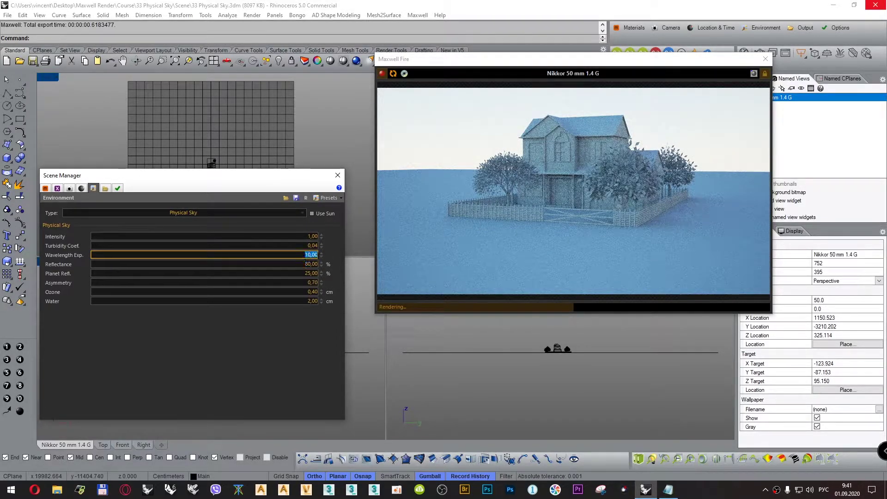
pyautogui.write('30')
pyautogui.press('Tab')
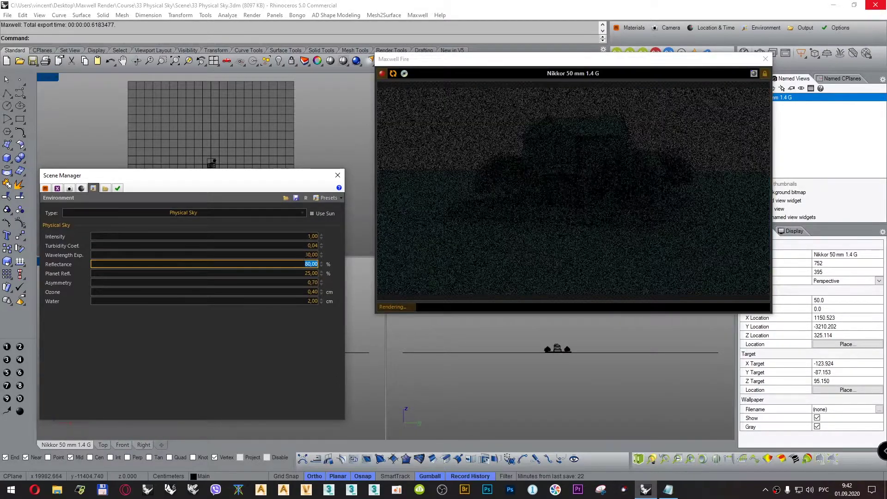
pyautogui.click(311, 254)
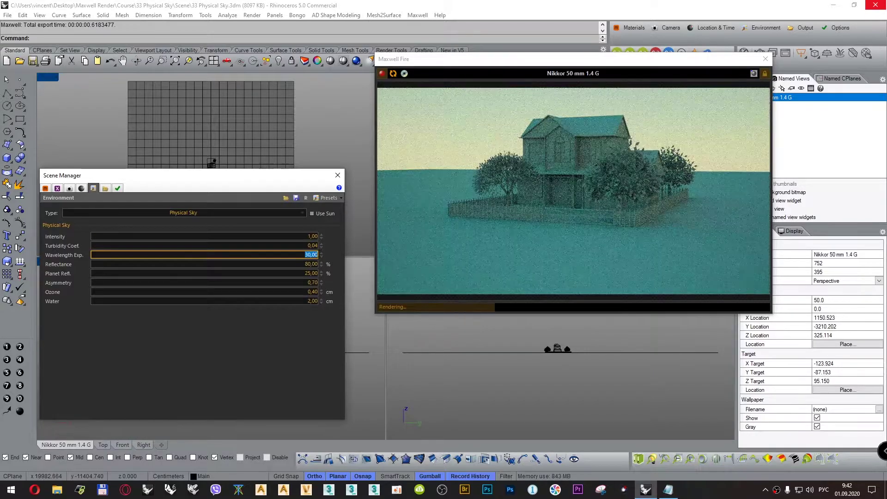
pyautogui.write('50')
pyautogui.press('Tab')
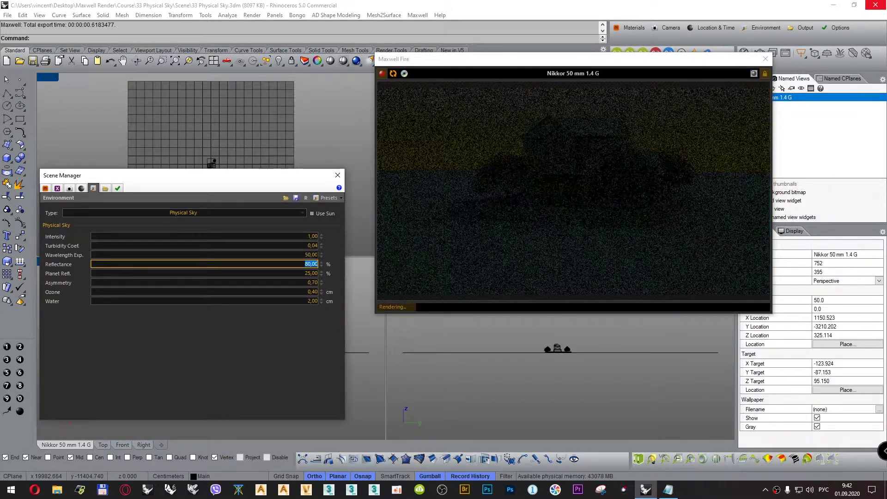
# Raise the Wavelength Exp. to 300,00 to preview an extreme sky colour
pyautogui.click(311, 255)
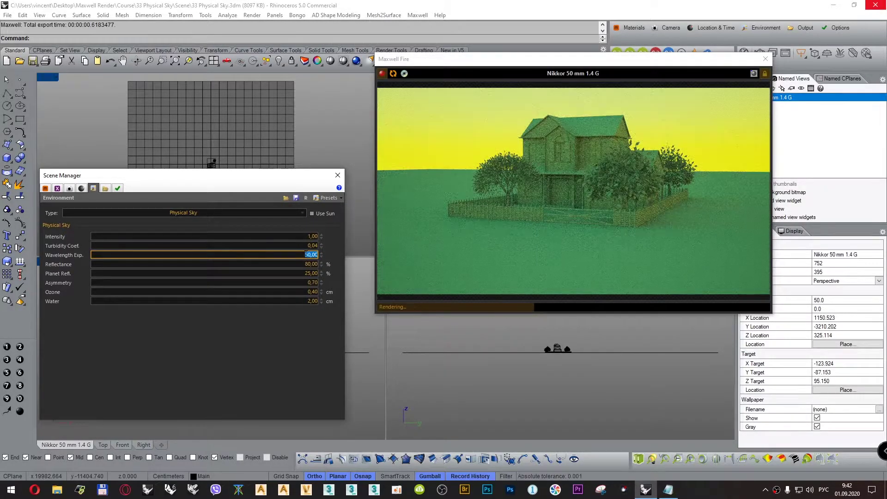
pyautogui.write('1000')
pyautogui.press('Tab')
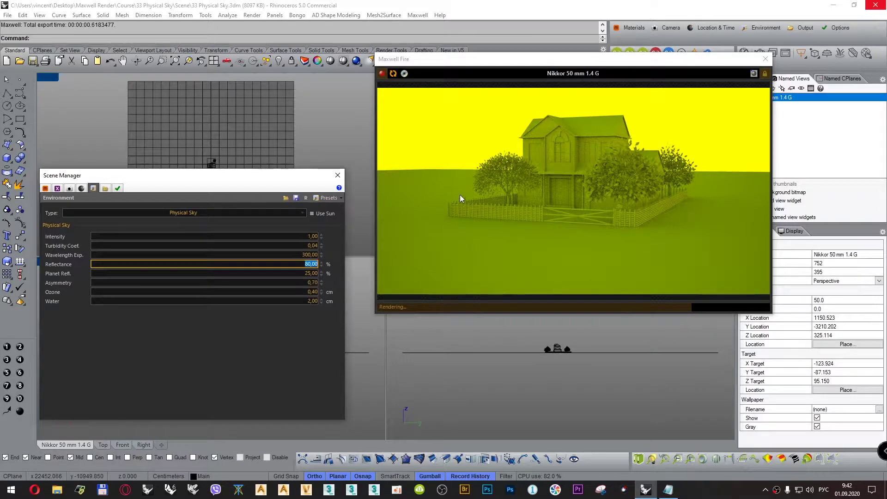
# Restore the factory default for Environment objects through the environment presets' default options
pyautogui.click(298, 255)
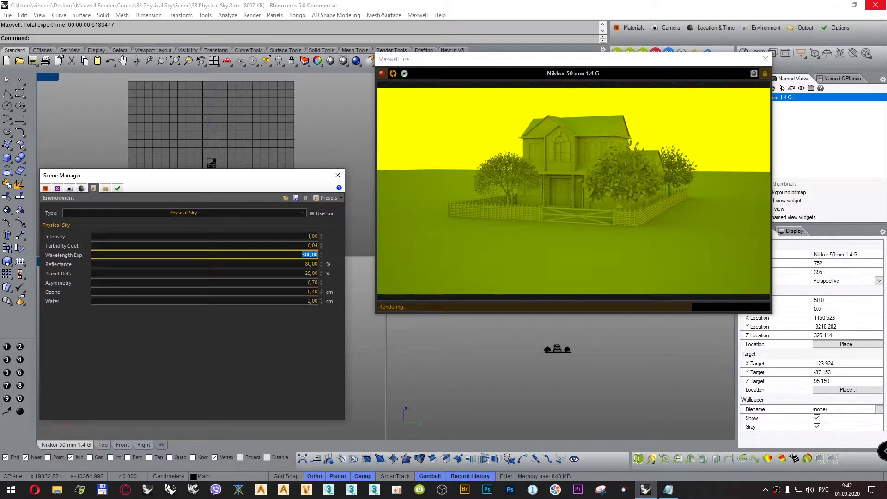
pyautogui.click(329, 197)
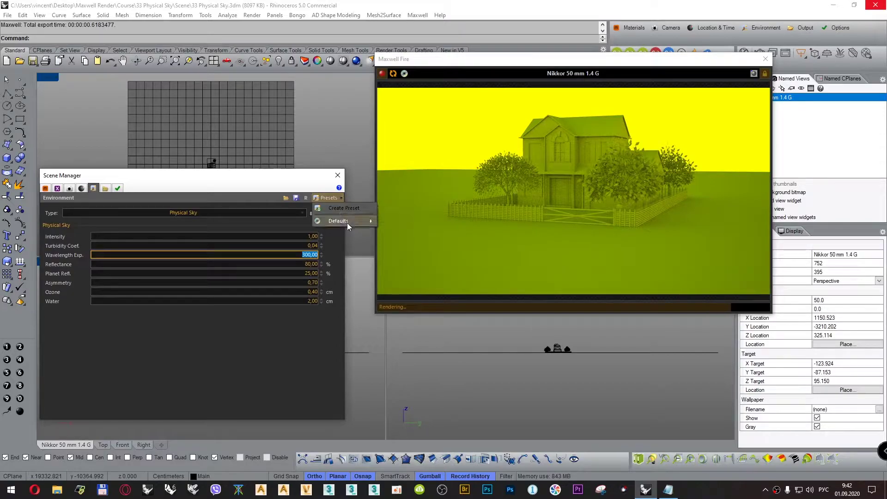
pyautogui.moveTo(348, 223)
pyautogui.click(401, 232)
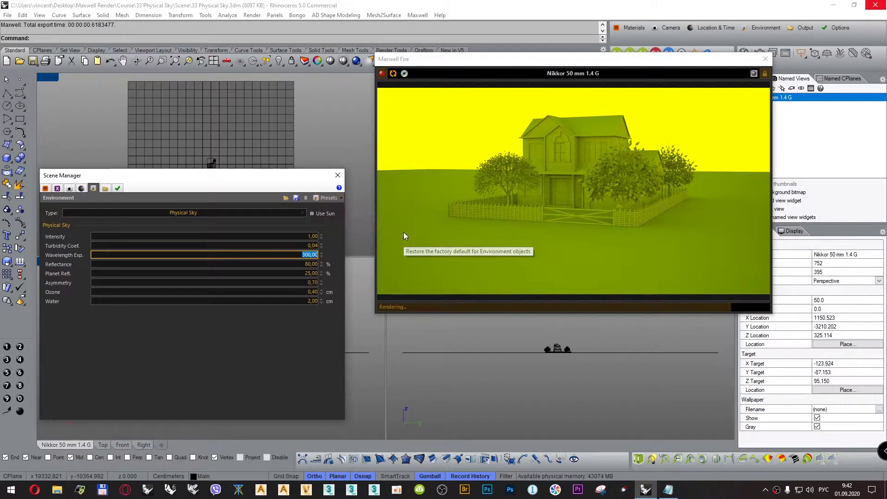
pyautogui.click(335, 203)
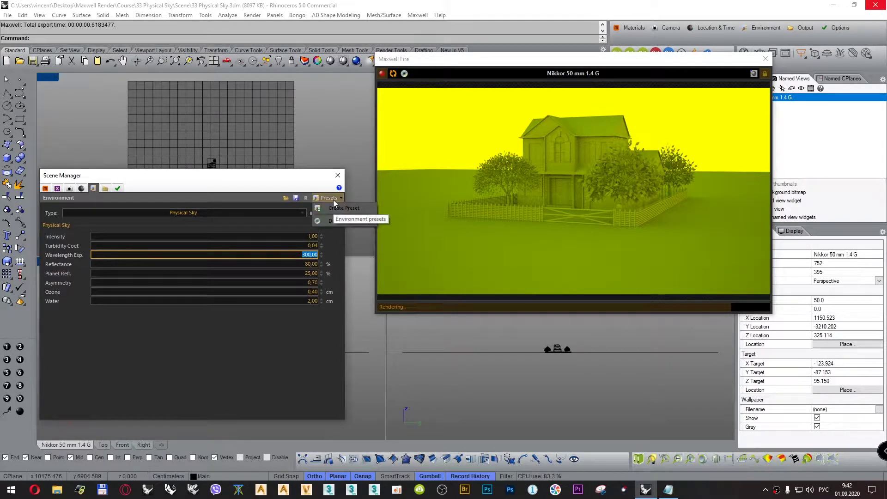
pyautogui.moveTo(350, 222)
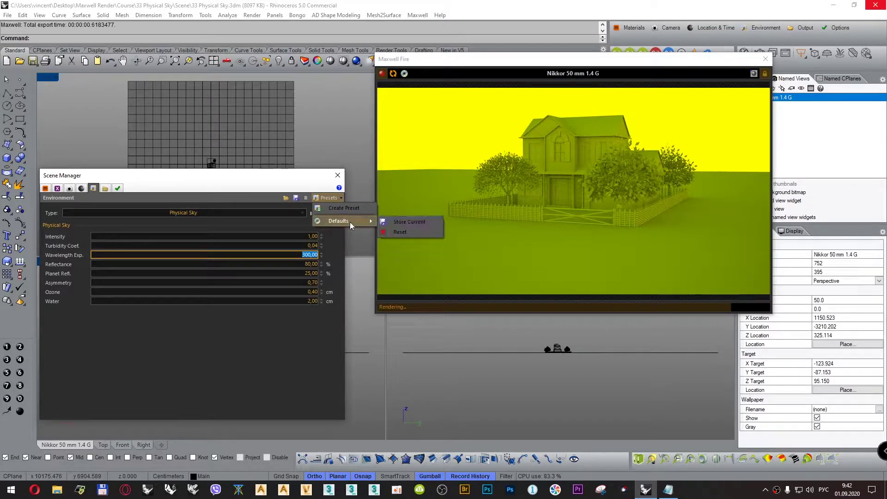
pyautogui.click(395, 231)
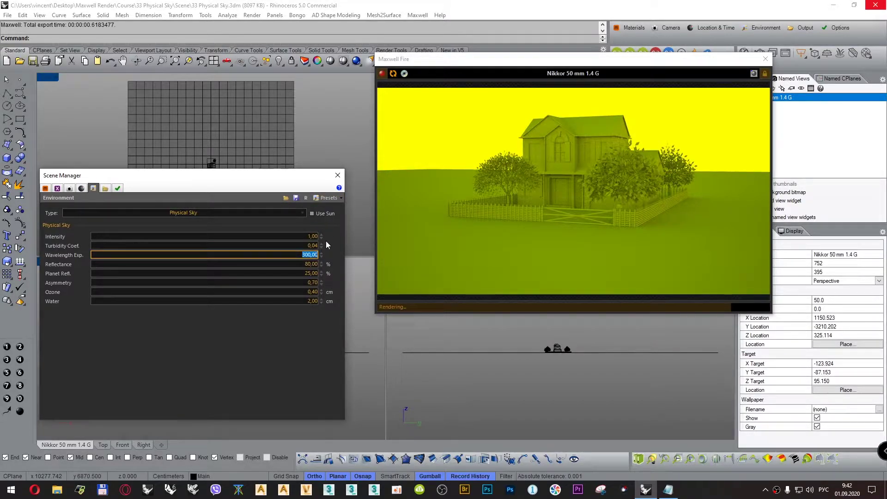
# Reset all environment settings to their default values and set the environment type back to Physical Sky
pyautogui.click(306, 198)
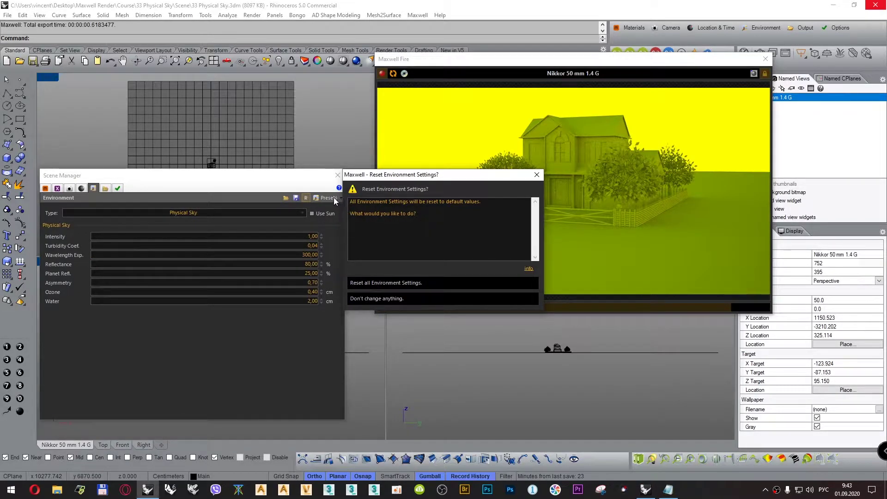
pyautogui.click(370, 283)
pyautogui.click(302, 213)
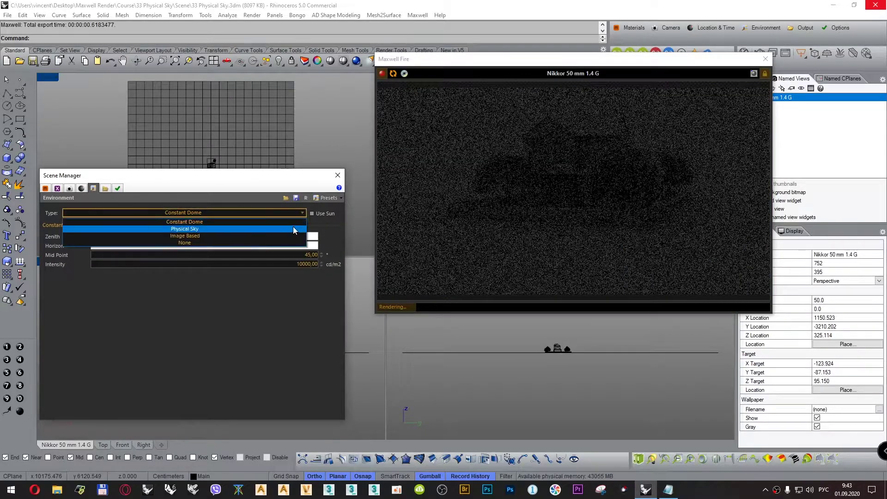
pyautogui.click(292, 228)
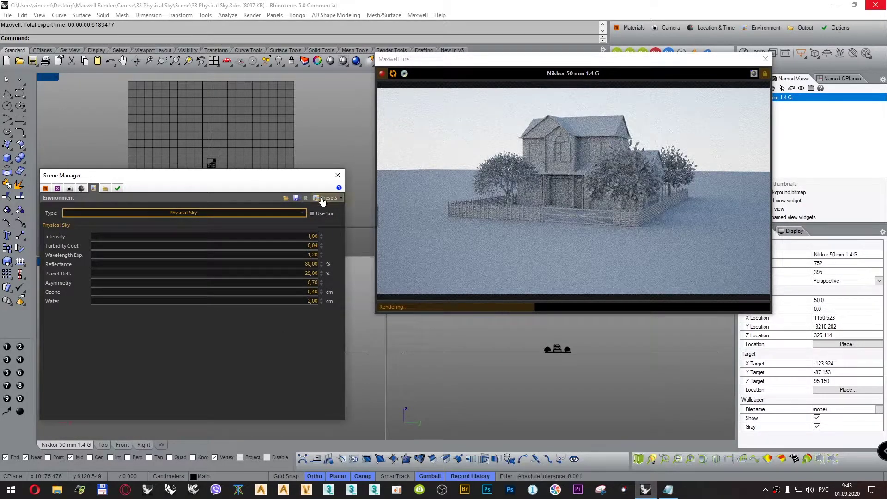
# Reset the Environment defaults once more through the environment presets' default options
pyautogui.click(323, 198)
pyautogui.moveTo(352, 222)
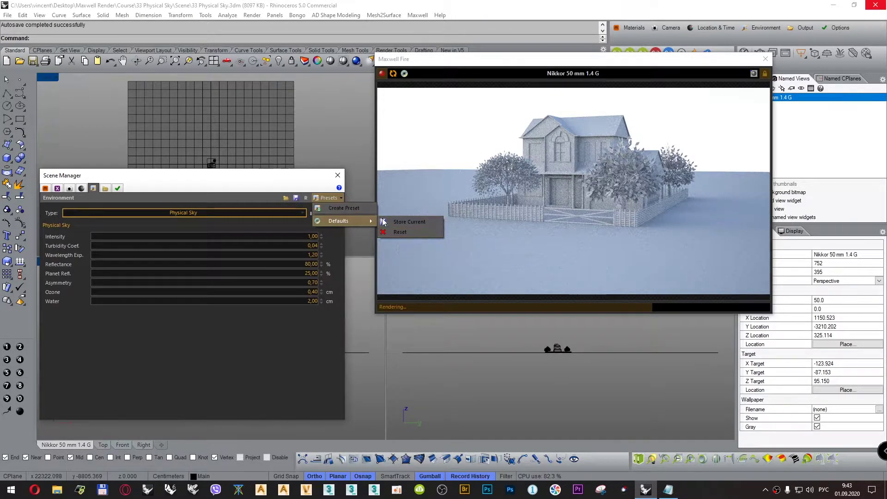
pyautogui.click(397, 231)
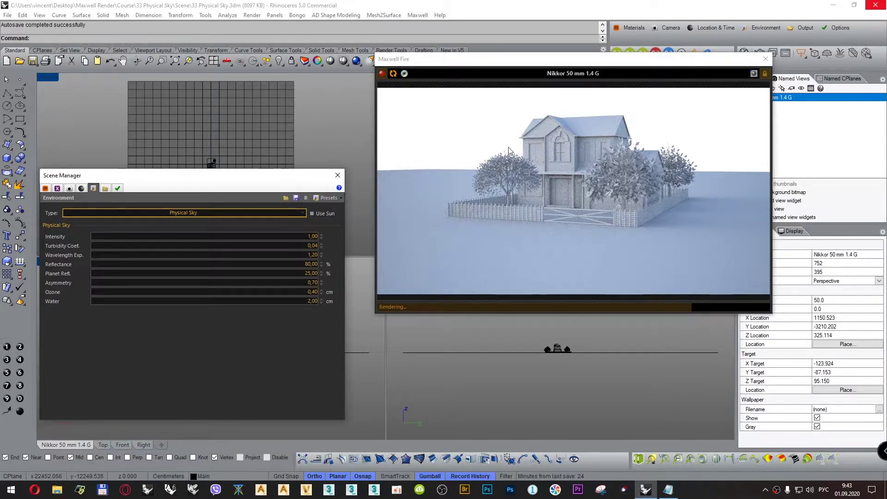
# Switch to Notepad and read the note explaining the Reflectance parameter
pyautogui.click(319, 255)
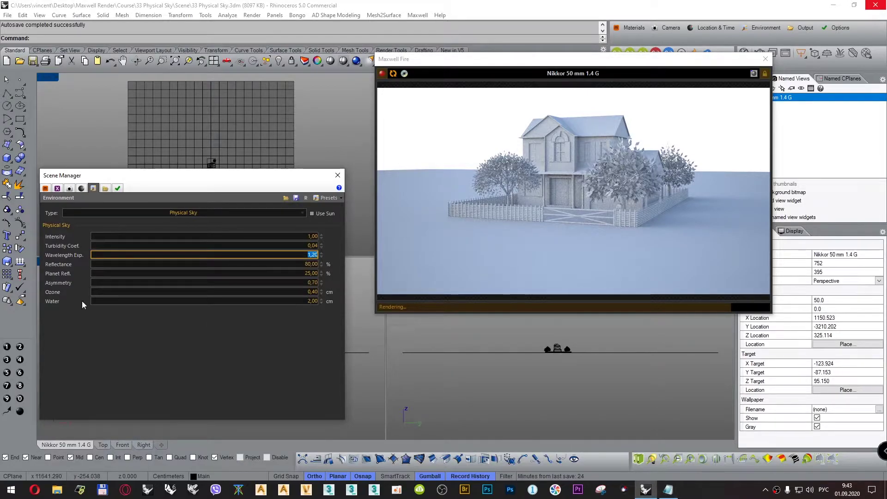
pyautogui.click(670, 490)
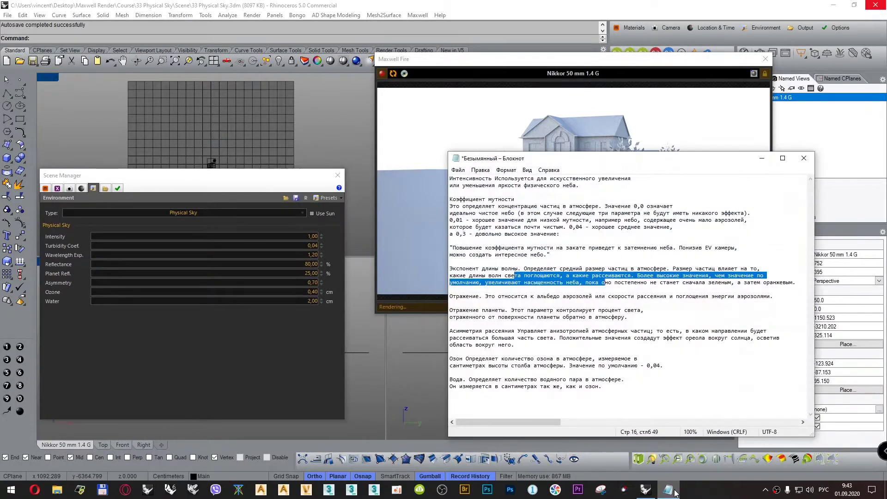
pyautogui.click(506, 299)
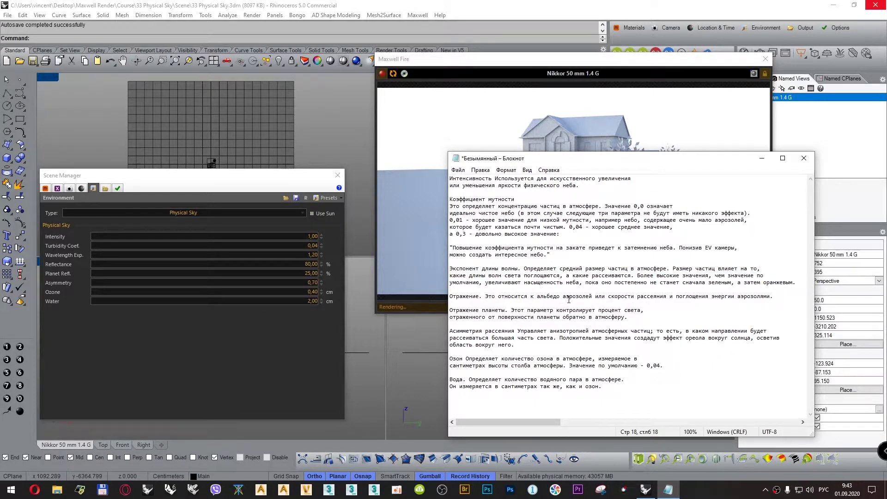
pyautogui.moveTo(554, 296); pyautogui.dragTo(714, 300)
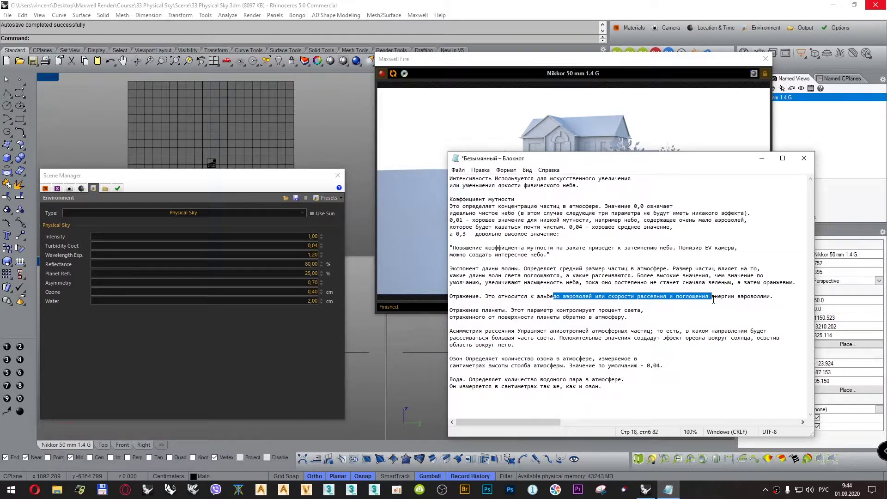
pyautogui.click(762, 158)
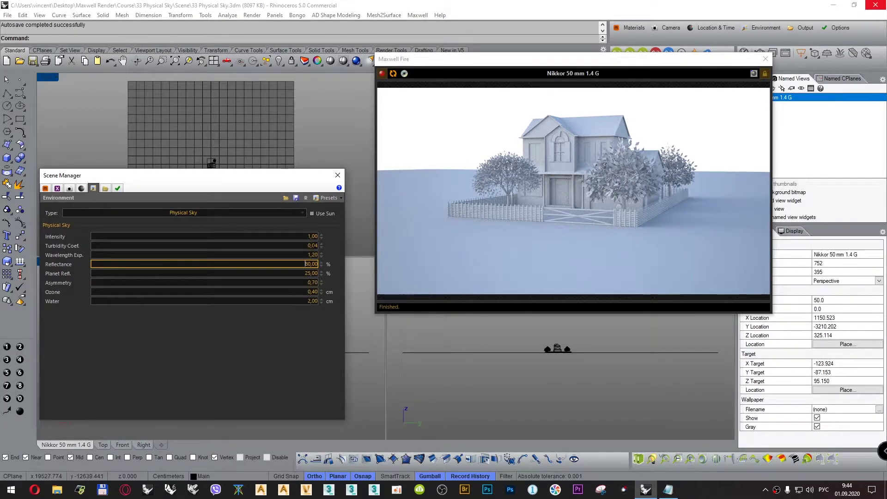
# Set the sky's Reflectance to 0 % to preview its effect on the house scene
pyautogui.hotkey('ctrl', 'a')
pyautogui.write('0')
pyautogui.press('Tab')
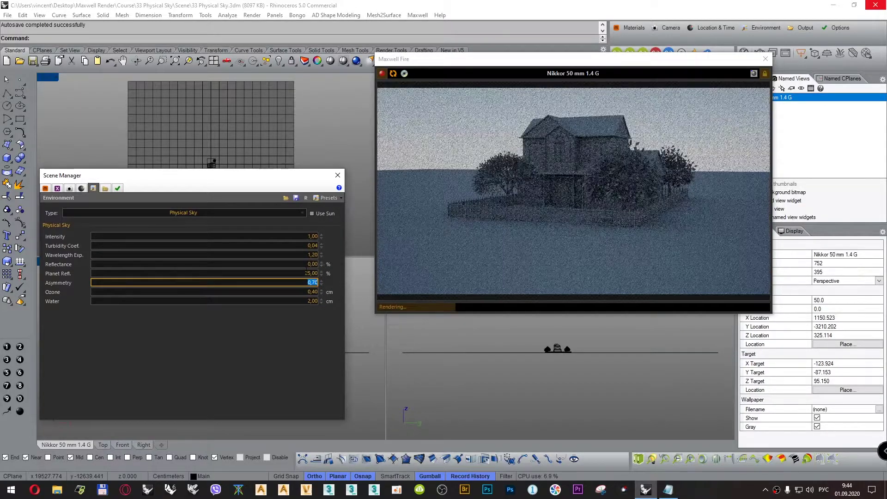
pyautogui.hotkey('shift', 'Tab')
pyautogui.hotkey('shift', 'Tab')
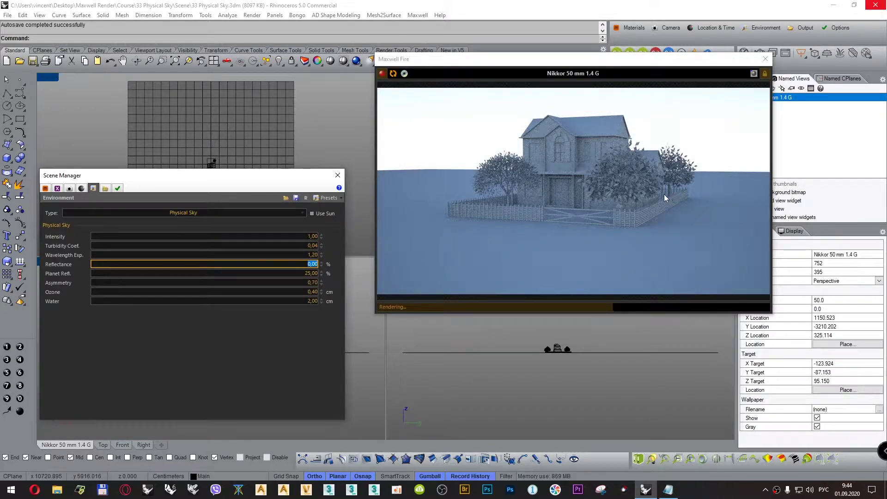
# Raise the sky's Reflectance to 100 % and preview the maximum setting
pyautogui.write('100')
pyautogui.press('Tab')
pyautogui.press('Tab')
pyautogui.hotkey('shift', 'Tab')
pyautogui.hotkey('shift', 'Tab')
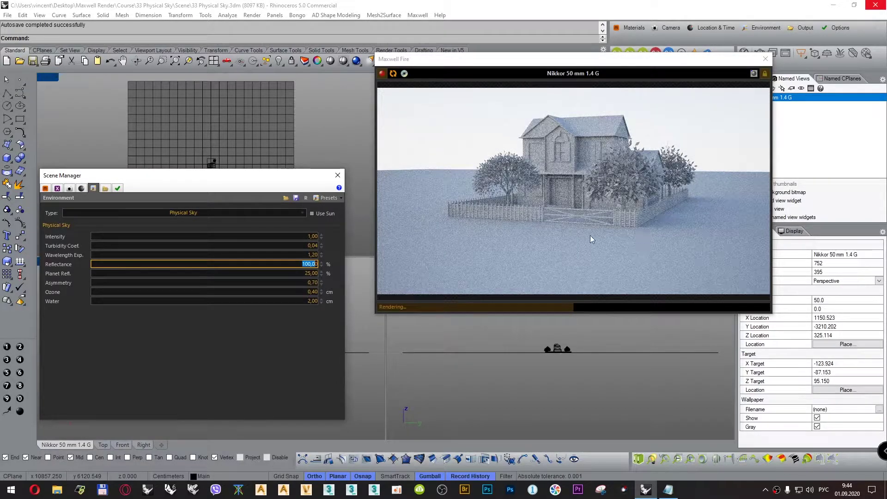
# Preview the Reflectance at 0 % once more and restore it to 80 %
pyautogui.press('Home')
pyautogui.press('Delete')
pyautogui.press('Tab')
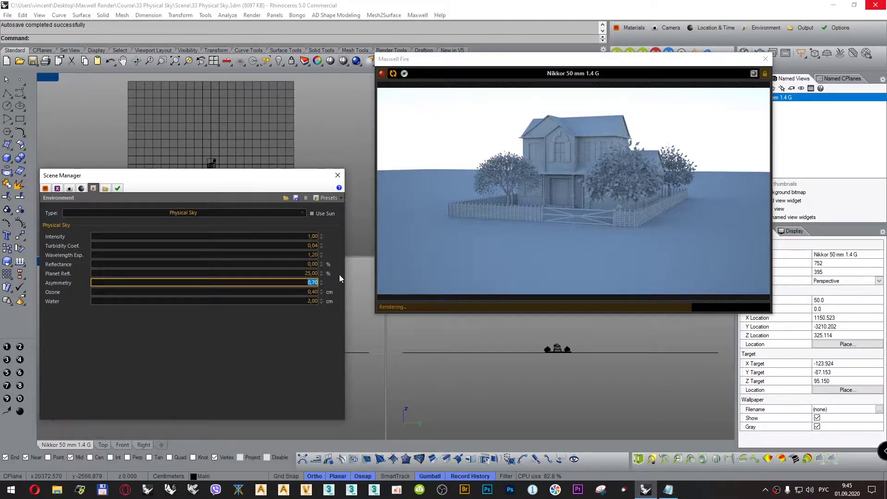
pyautogui.click(311, 264)
pyautogui.write('80')
pyautogui.click(312, 282)
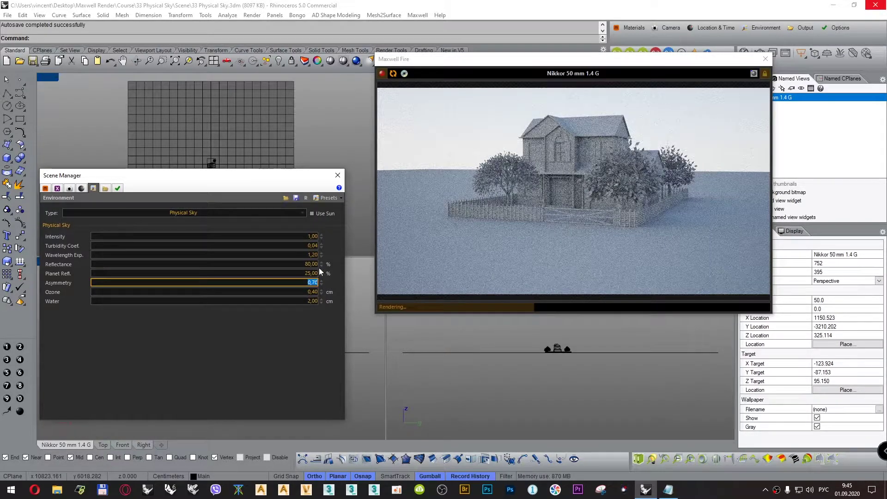
pyautogui.click(309, 265)
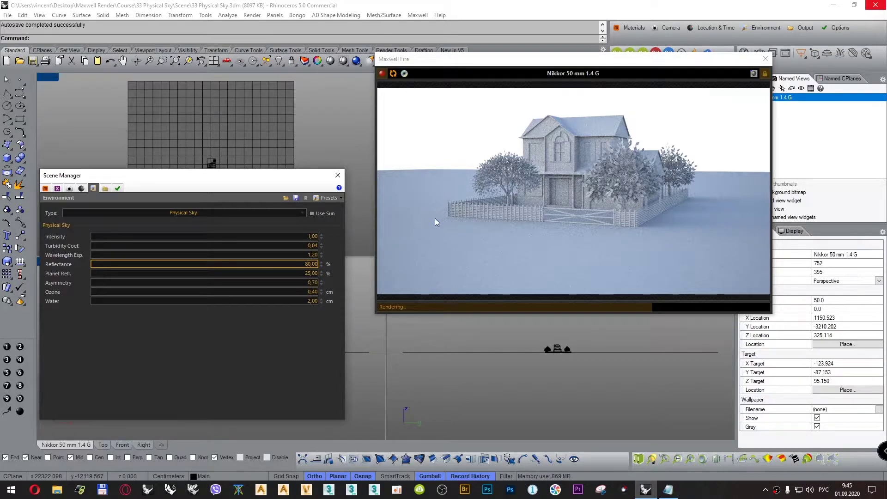
# Switch to Notepad and read the note on planet reflection, covering light reflected from the surface back into the atmosphere
pyautogui.click(97, 273)
pyautogui.click(668, 490)
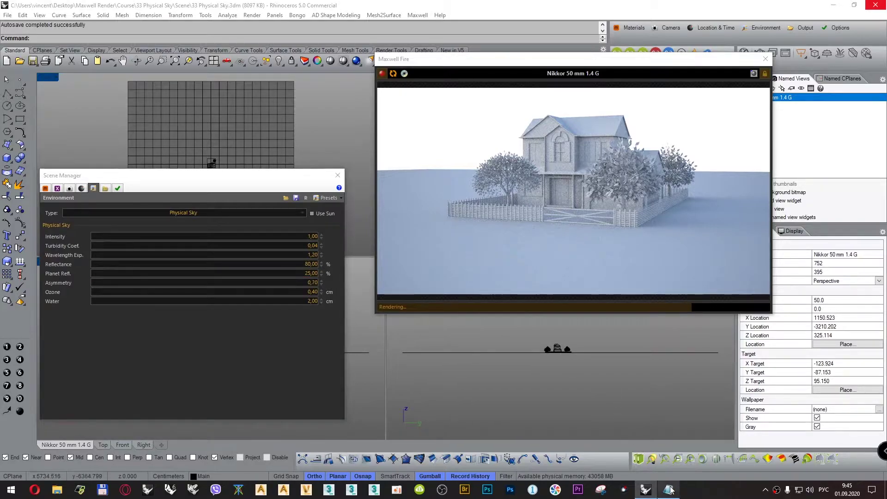
pyautogui.click(493, 317)
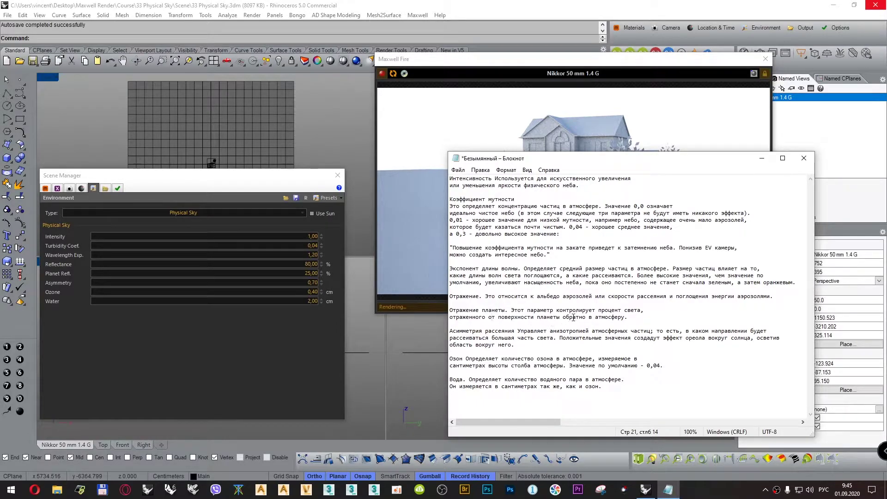
pyautogui.click(571, 317)
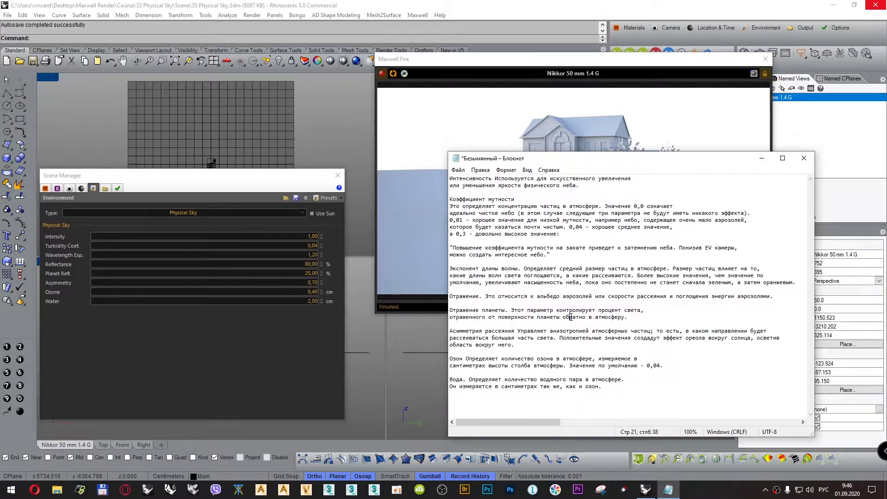
pyautogui.moveTo(550, 311); pyautogui.dragTo(573, 311)
pyautogui.click(762, 158)
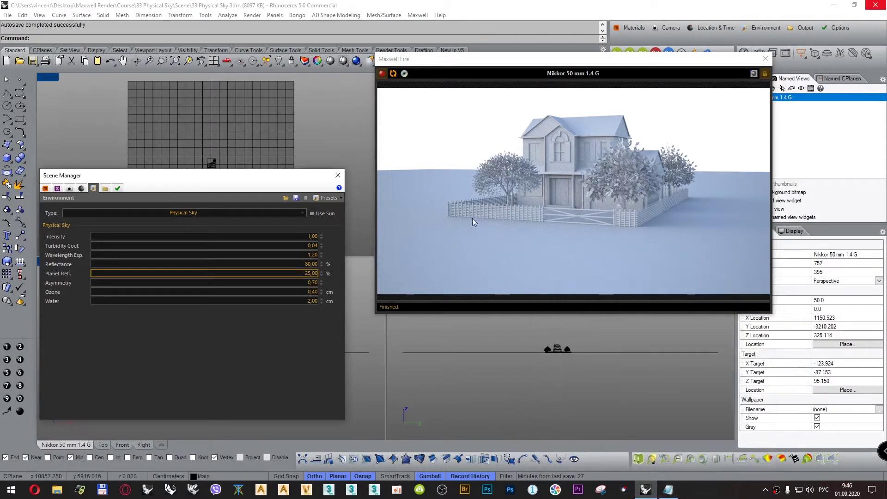
# Set Planet Refl. to 0 % to preview the sky without light reflected from the planet
pyautogui.hotkey('shift', 'End')
pyautogui.write('0')
pyautogui.press('Tab')
pyautogui.press('Tab')
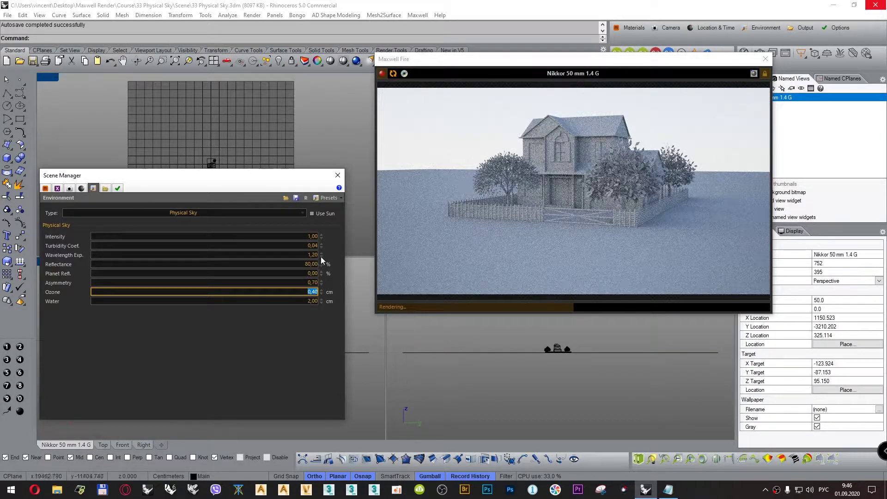
# Preview the scene with Planet Refl. at 100 % and return the value to 25 %
pyautogui.click(312, 273)
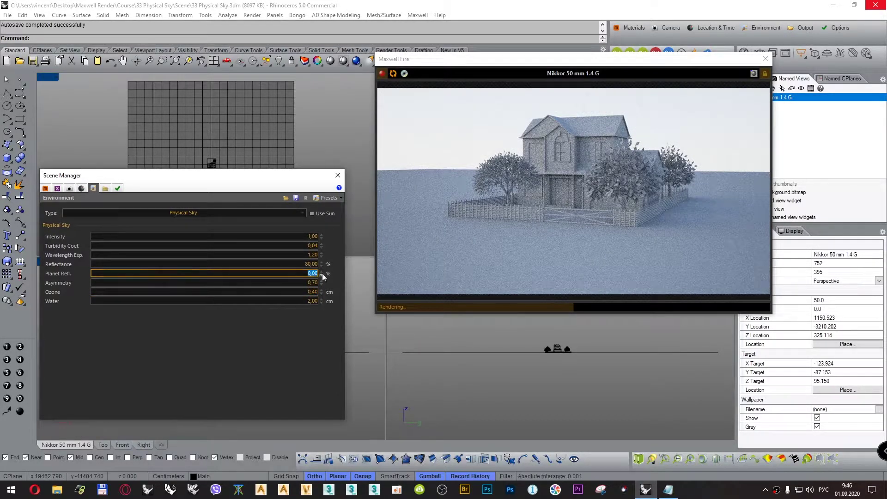
pyautogui.write('100')
pyautogui.click(313, 291)
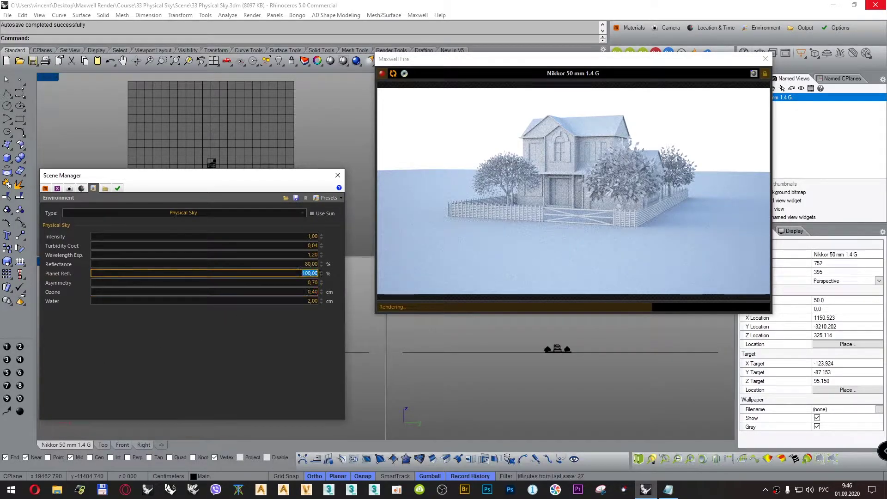
pyautogui.moveTo(321, 274); pyautogui.dragTo(321, 286)
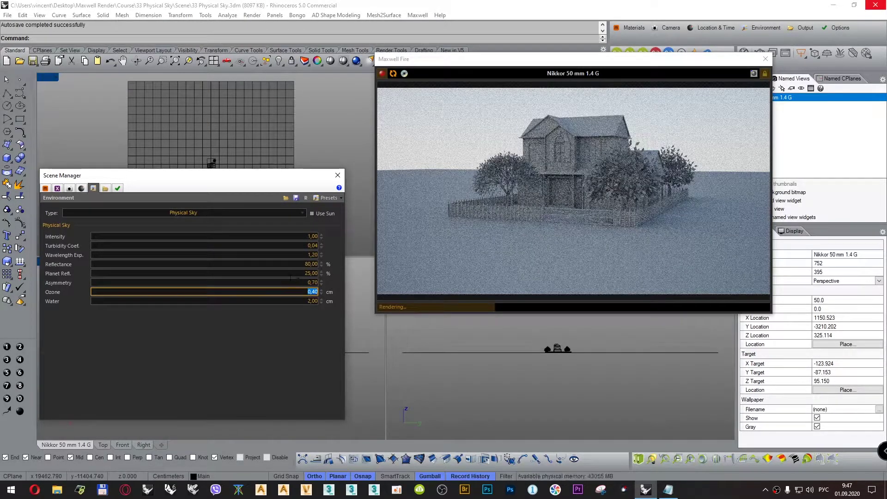
pyautogui.click(291, 274)
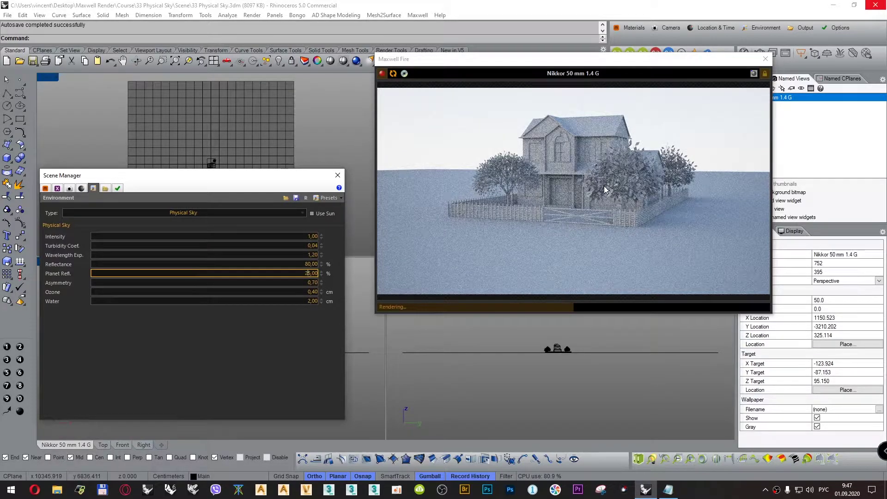
# Switch to Notepad and read the note on scattering asymmetry, including how positive values affect the area around the sun
pyautogui.click(95, 282)
pyautogui.click(669, 489)
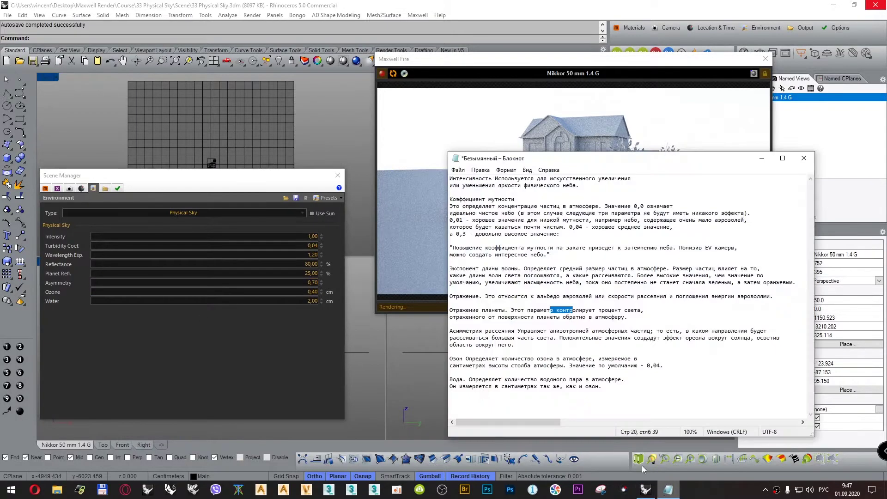
pyautogui.click(502, 332)
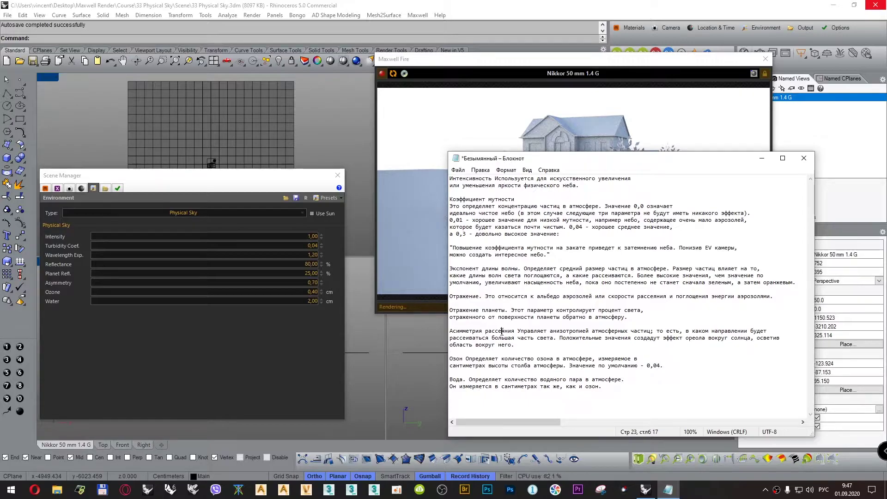
pyautogui.moveTo(640, 338); pyautogui.dragTo(723, 339)
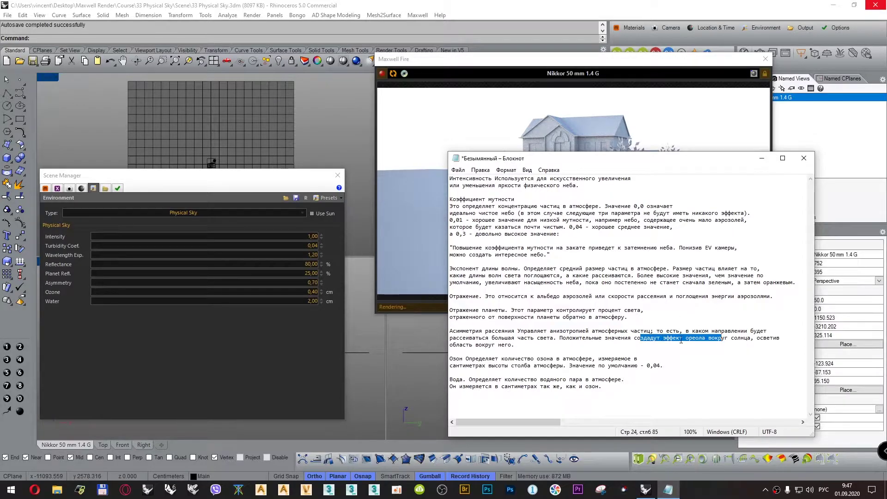
pyautogui.moveTo(537, 331); pyautogui.dragTo(566, 338)
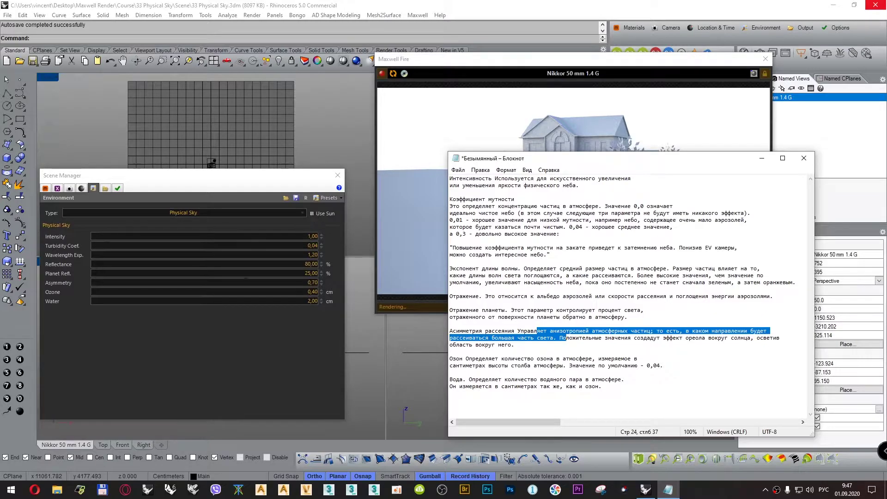
pyautogui.click(498, 339)
pyautogui.moveTo(451, 331); pyautogui.dragTo(517, 344)
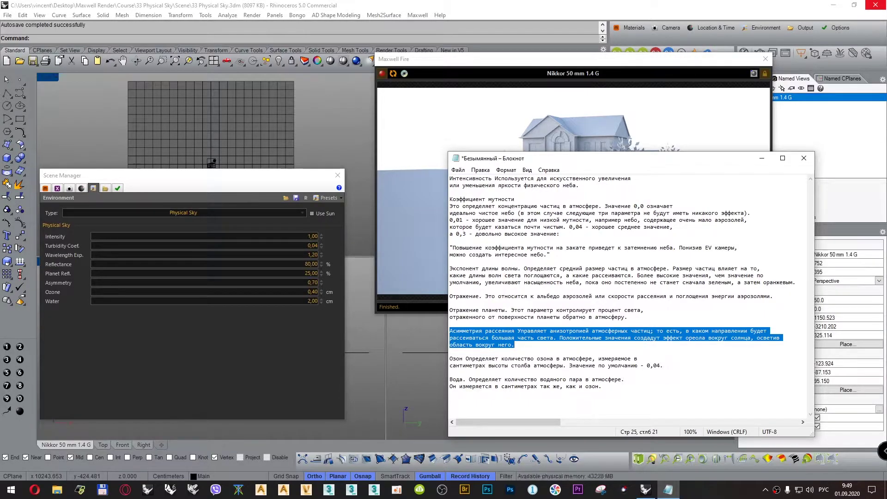
pyautogui.click(668, 489)
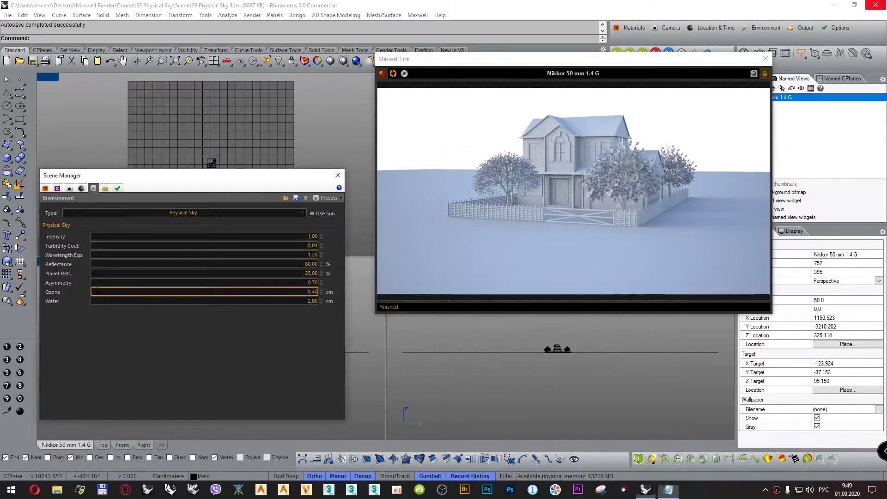
# Read the Notepad note on ozone for its measurement unit and default value
pyautogui.click(668, 490)
pyautogui.moveTo(521, 361); pyautogui.dragTo(525, 361)
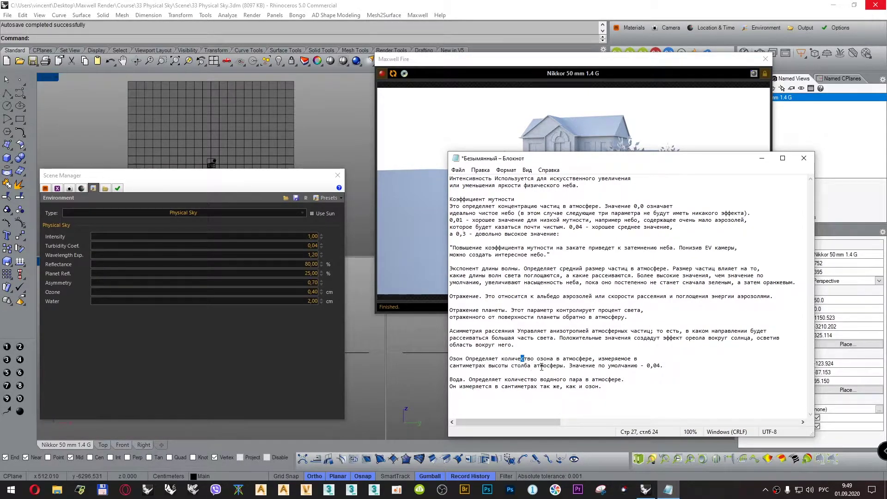
pyautogui.moveTo(599, 365); pyautogui.dragTo(606, 365)
# Preview the sky with the Ozone amount at 0 cm and at an extreme 50 cm
pyautogui.click(295, 291)
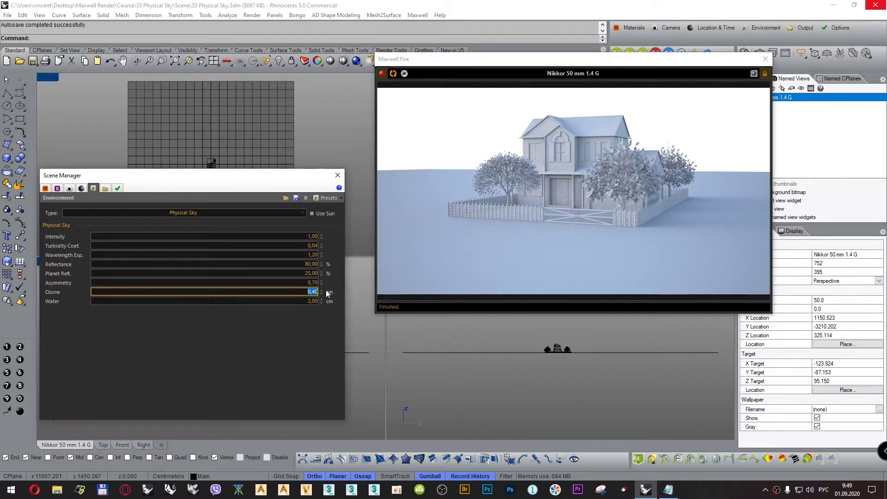
pyautogui.write('0')
pyautogui.press('Return')
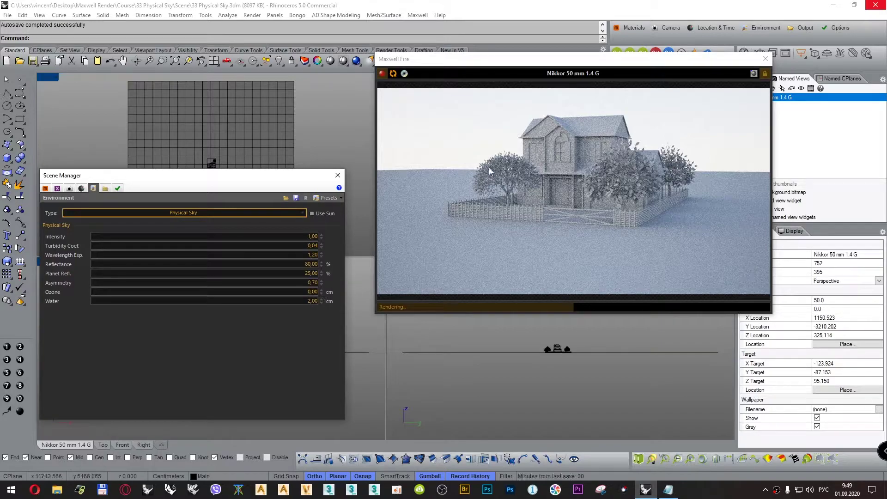
pyautogui.click(317, 292)
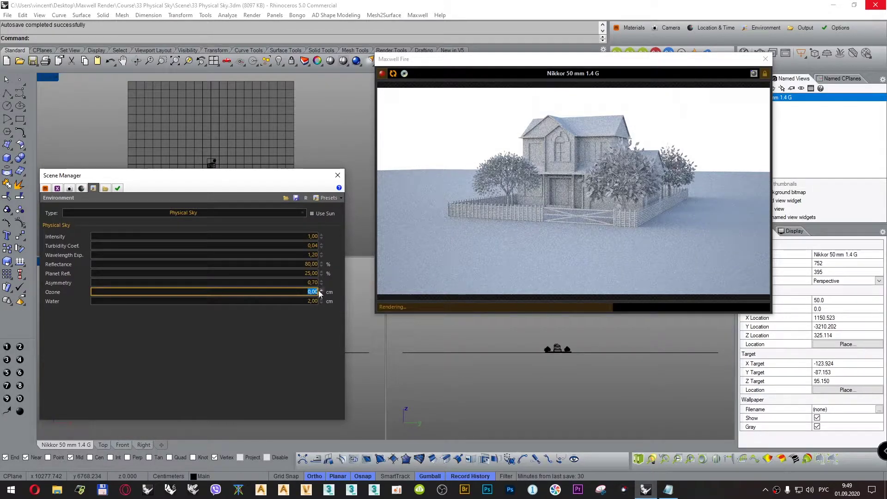
pyautogui.write('50')
pyautogui.press('Return')
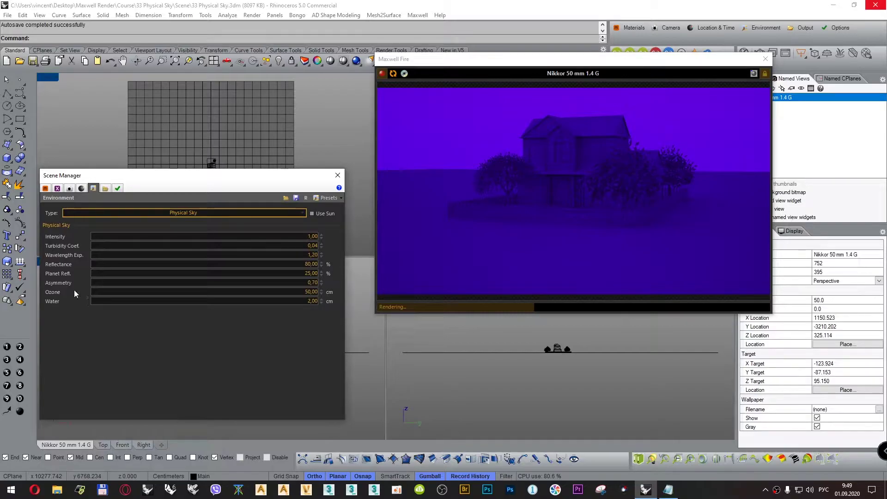
# Set the Ozone amount to 10 cm to preview a more moderate colour shift
pyautogui.click(318, 291)
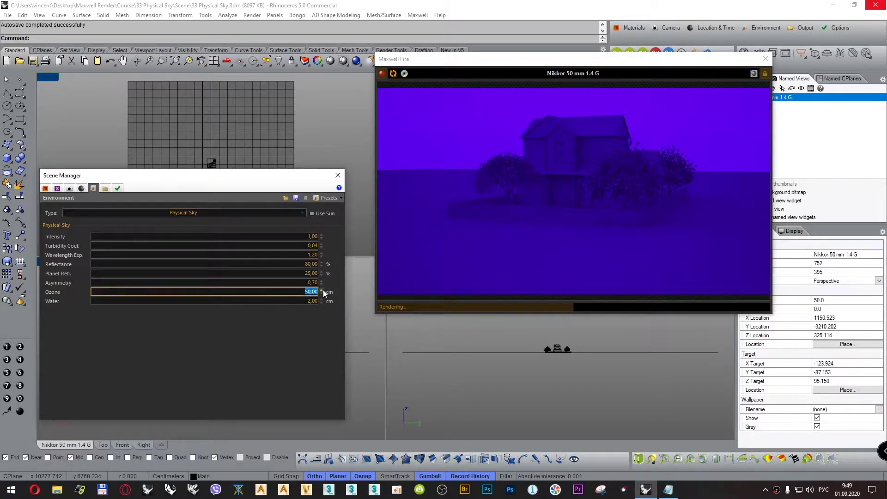
pyautogui.write('10')
pyautogui.press('Return')
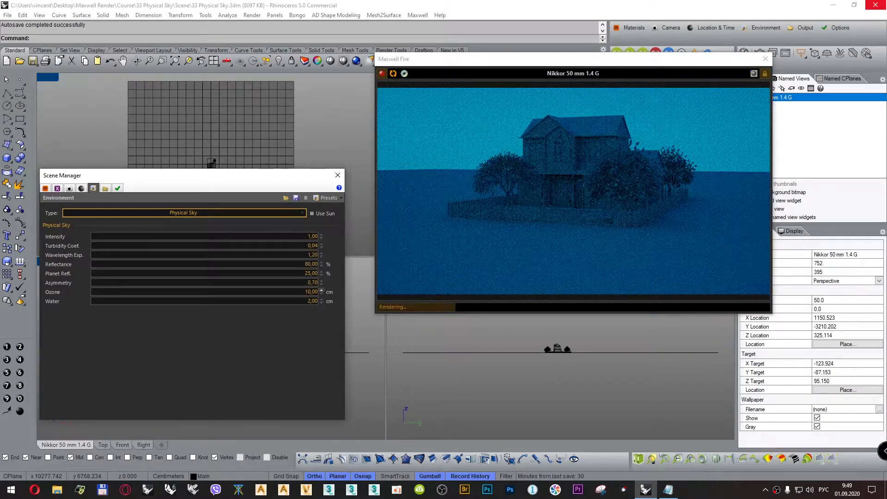
# Set the Ozone amount to 1 cm to preview a subtle change in the sky colour
pyautogui.click(318, 292)
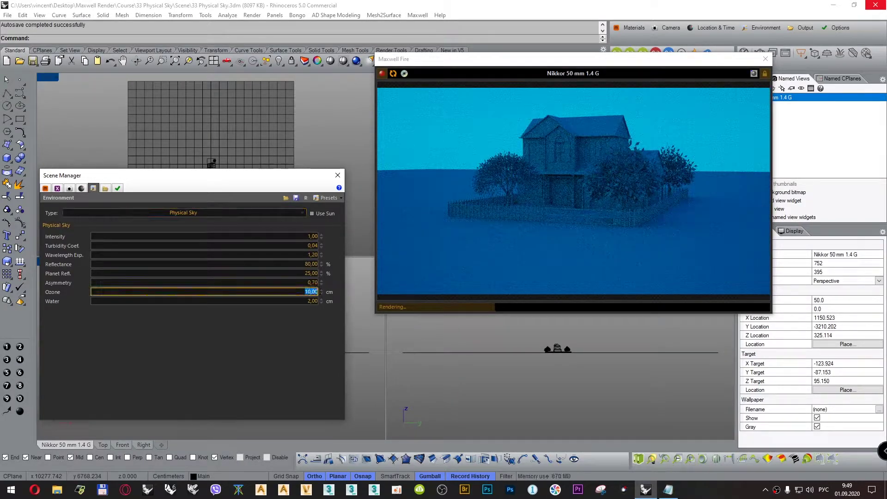
pyautogui.write('1')
pyautogui.press('Return')
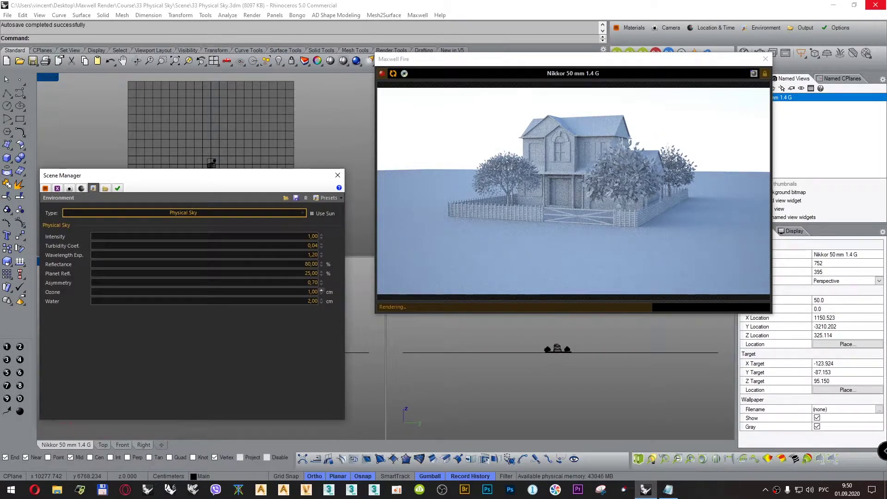
pyautogui.doubleClick(314, 292)
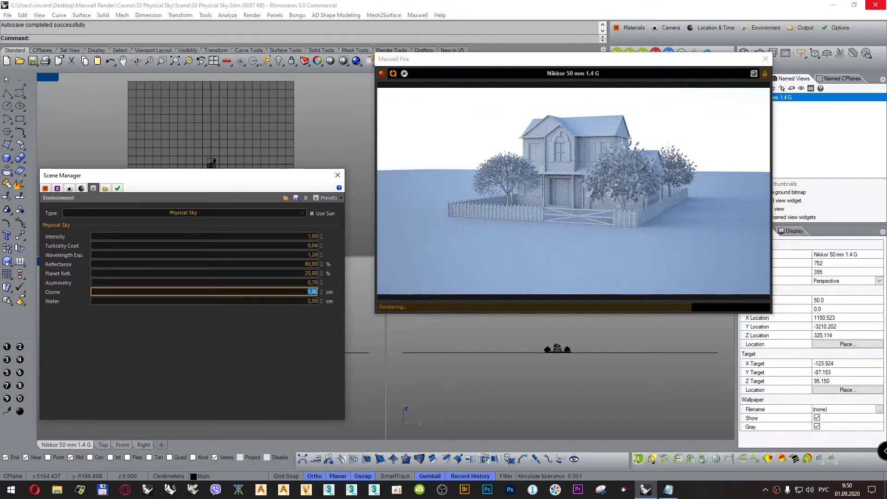
# Reset all environment settings to their defaults, choose Physical Sky as the type again, and point out the default Ozone value
pyautogui.click(306, 198)
pyautogui.click(360, 283)
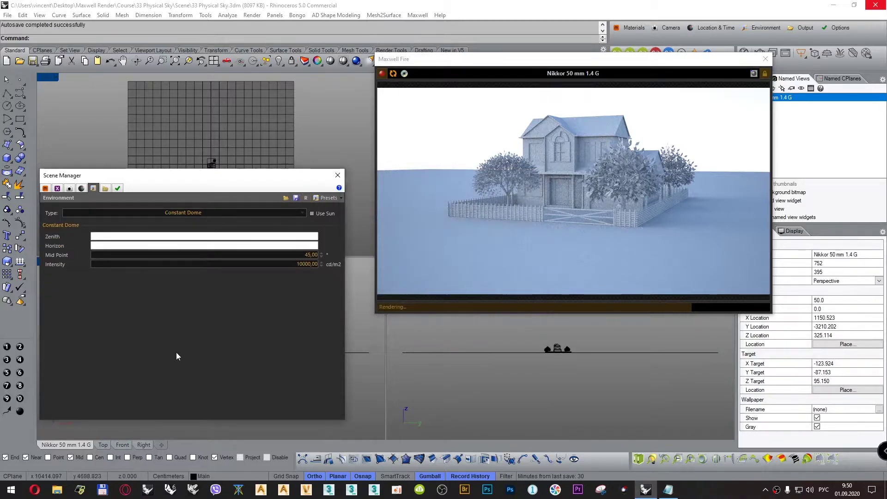
pyautogui.click(285, 213)
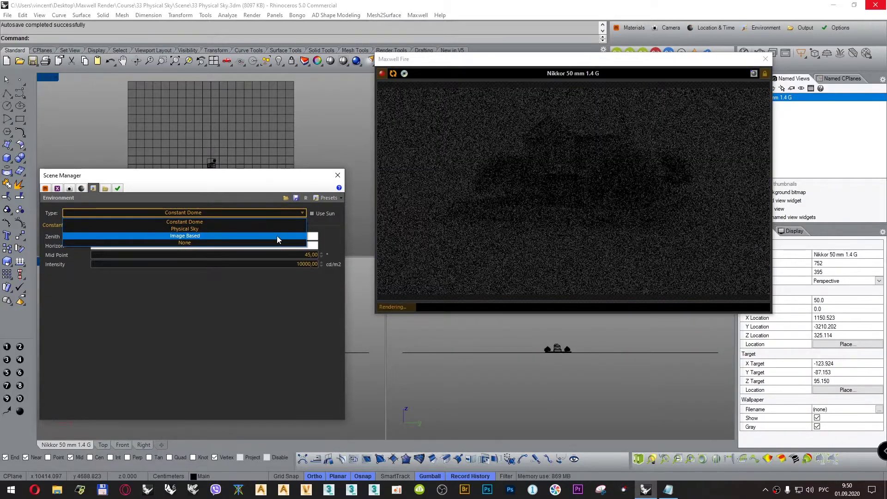
pyautogui.click(274, 229)
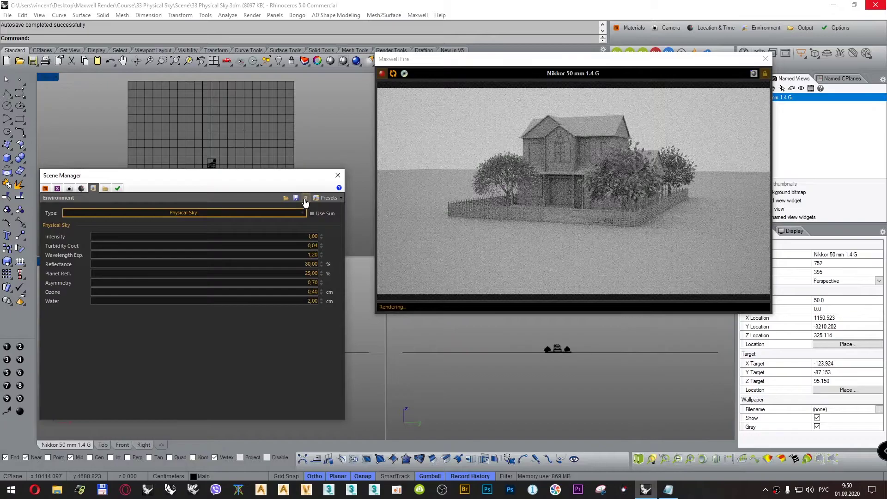
pyautogui.doubleClick(314, 292)
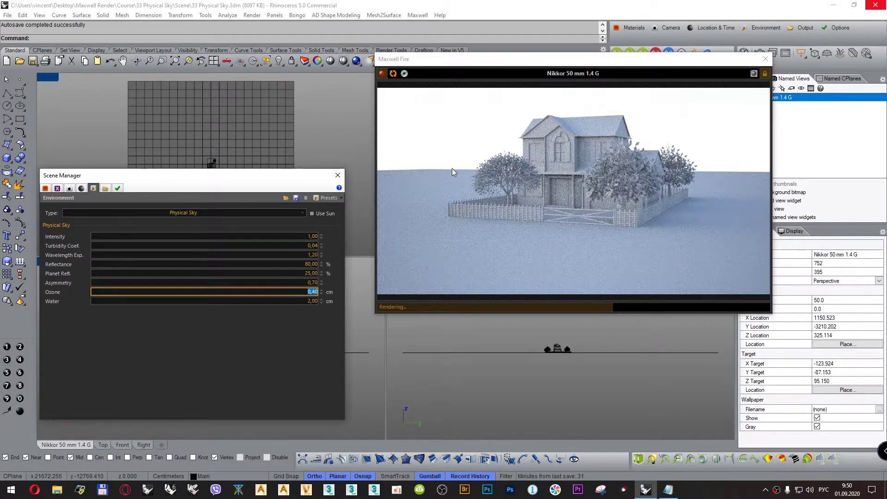
# Switch to Notepad and read the note on water vapour, including its measurement unit
pyautogui.click(668, 490)
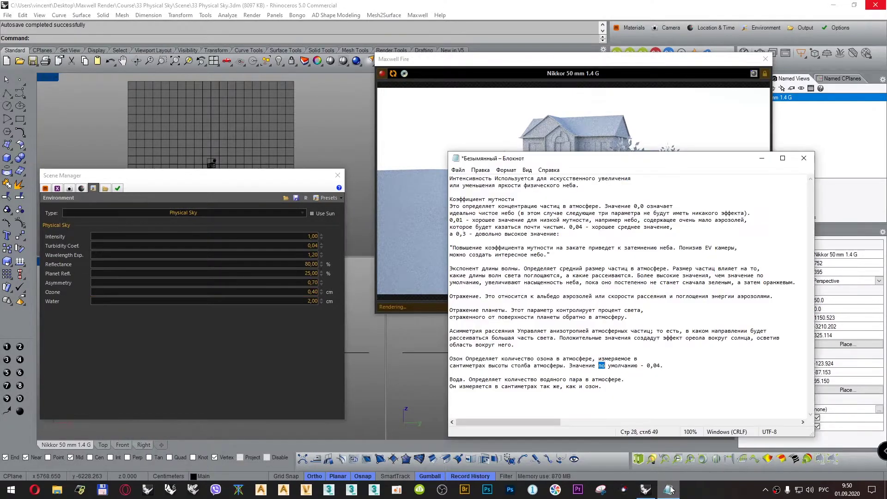
pyautogui.moveTo(554, 380); pyautogui.dragTo(583, 378)
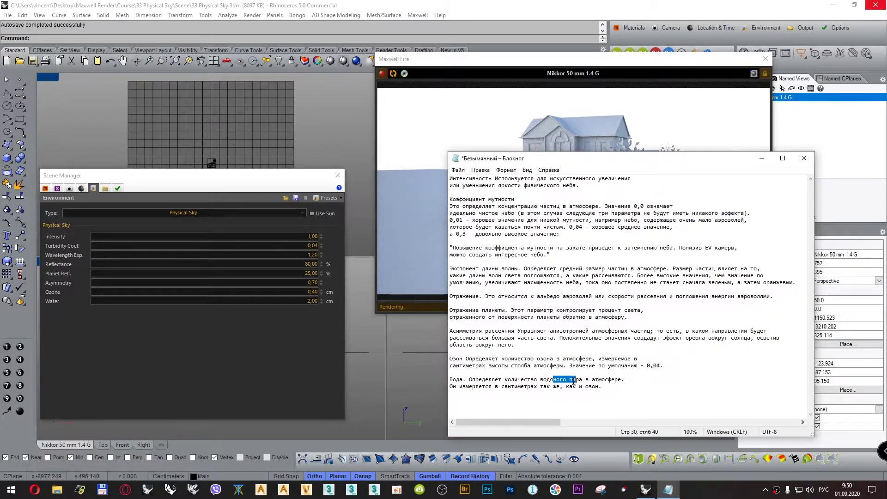
pyautogui.moveTo(514, 386); pyautogui.dragTo(544, 387)
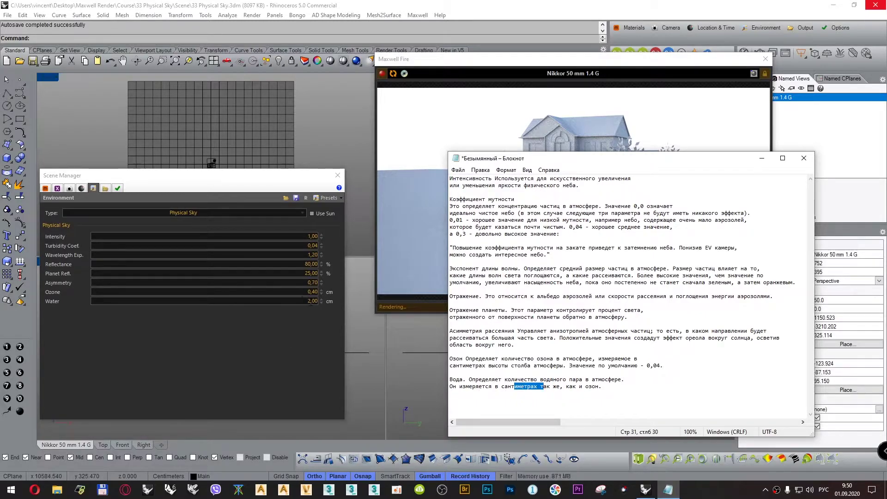
# Preview the Physical Sky with the Water amount at 0 cm and at an extreme 500 cm
pyautogui.click(318, 292)
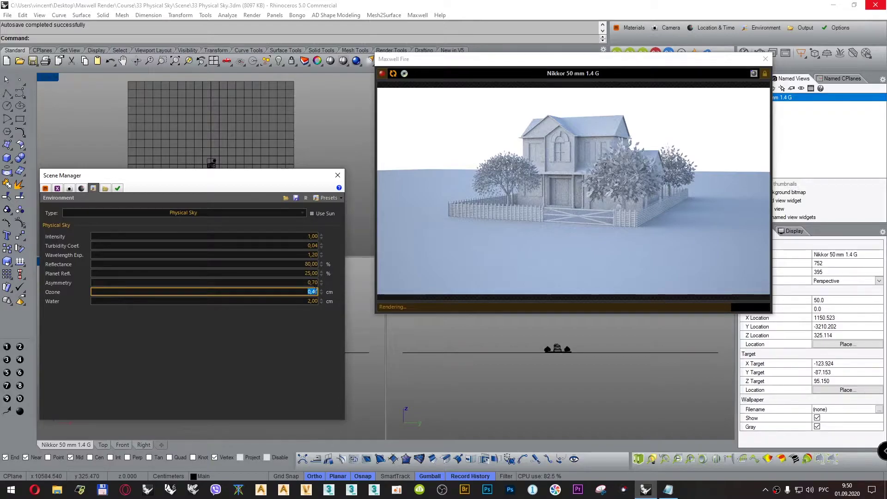
pyautogui.press('Tab')
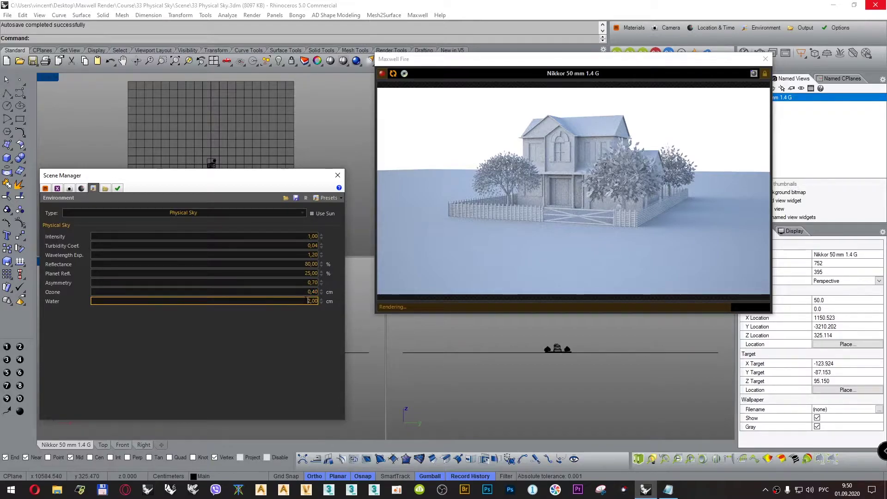
pyautogui.write('0')
pyautogui.press('Tab')
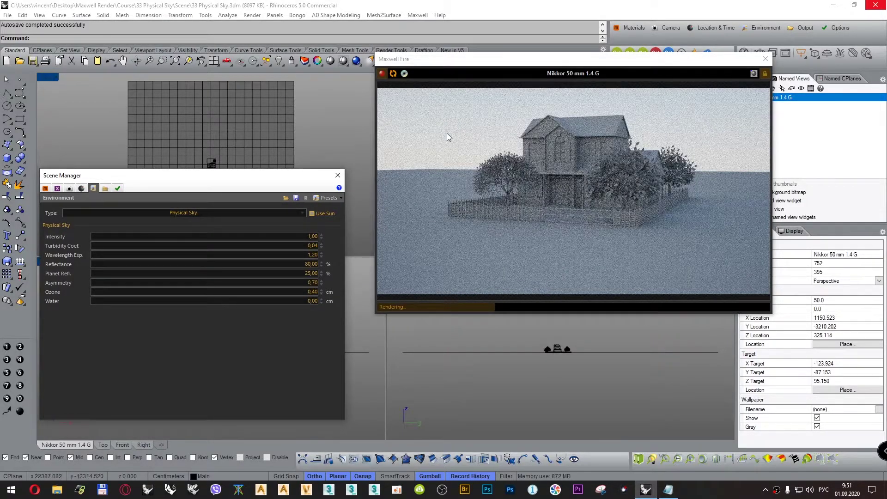
pyautogui.hotkey('shift', 'Tab')
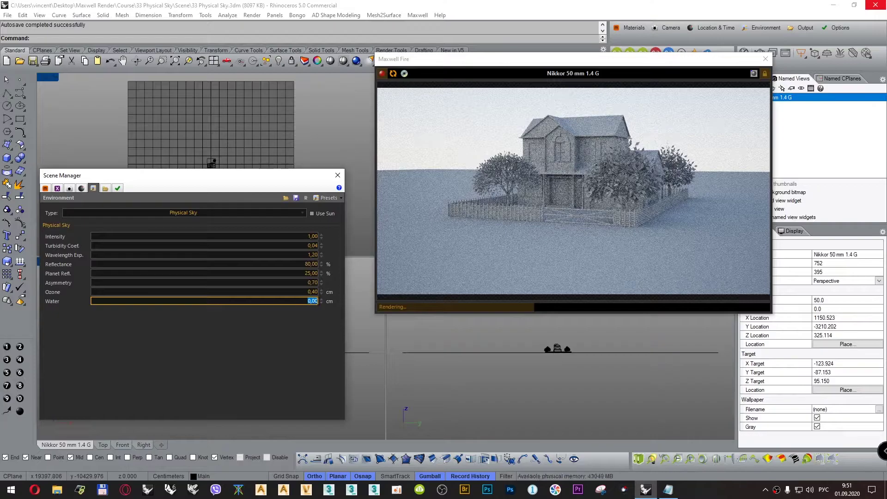
pyautogui.write('1500')
pyautogui.press('Return')
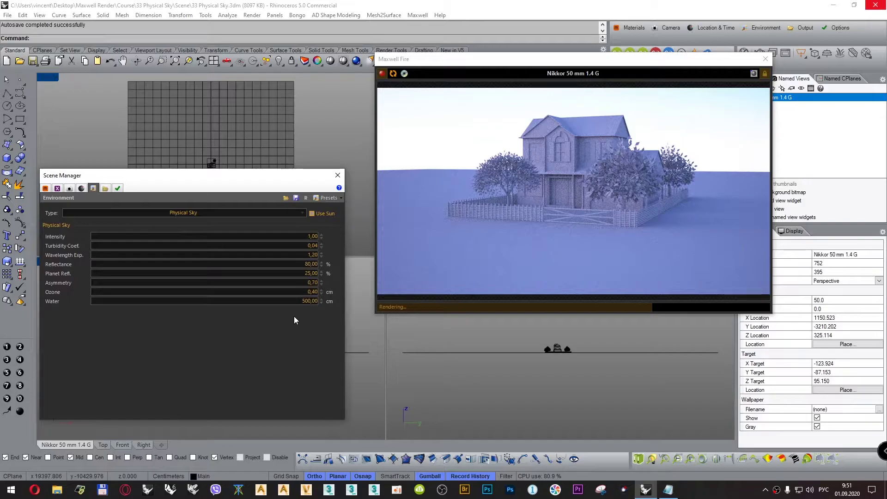
pyautogui.doubleClick(313, 291)
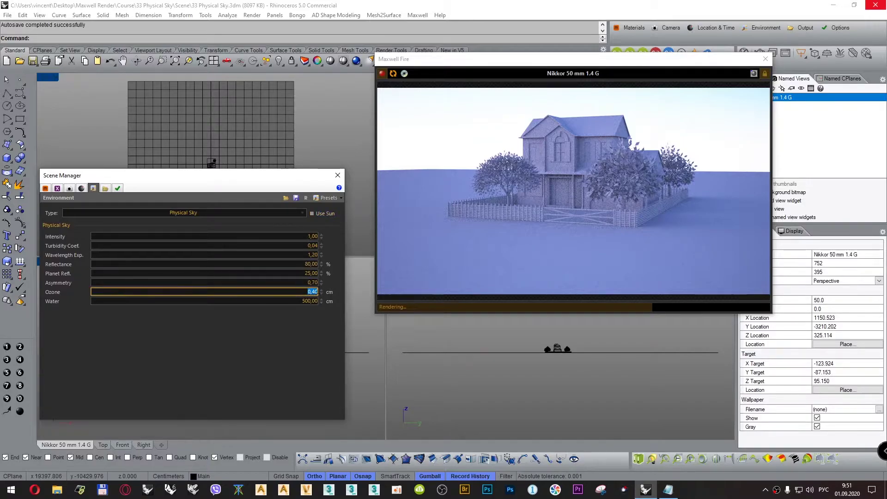
pyautogui.doubleClick(308, 302)
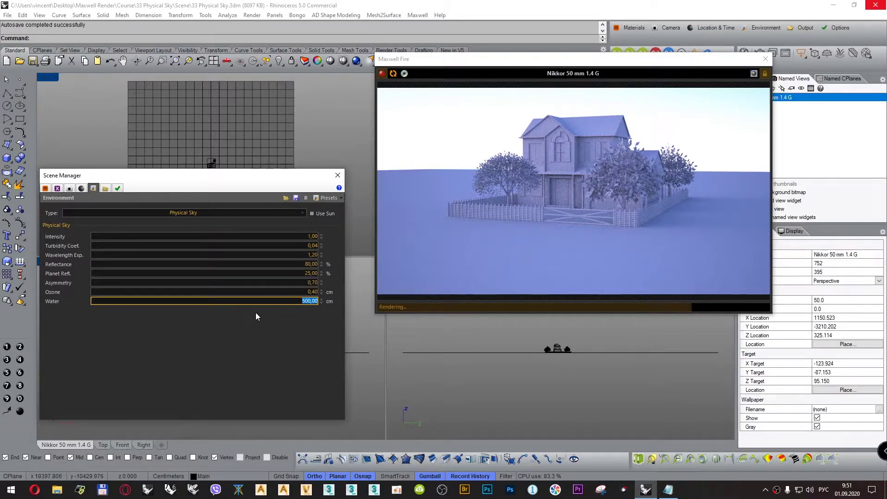
# Restore the default environment settings after the Water test and switch the type back to Physical Sky
pyautogui.click(305, 198)
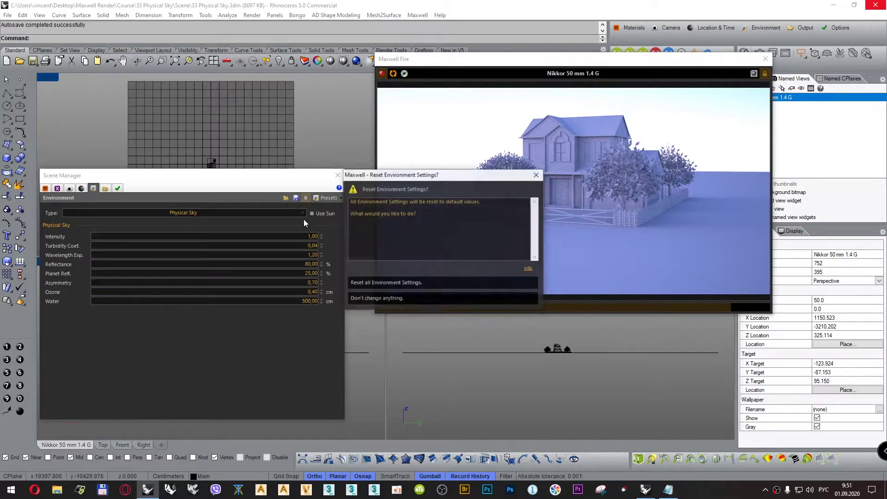
pyautogui.click(380, 282)
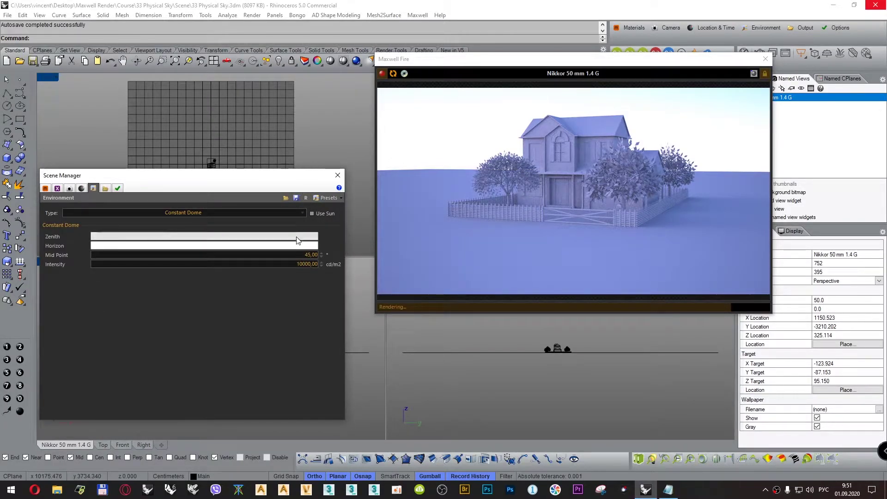
pyautogui.click(295, 212)
pyautogui.click(283, 227)
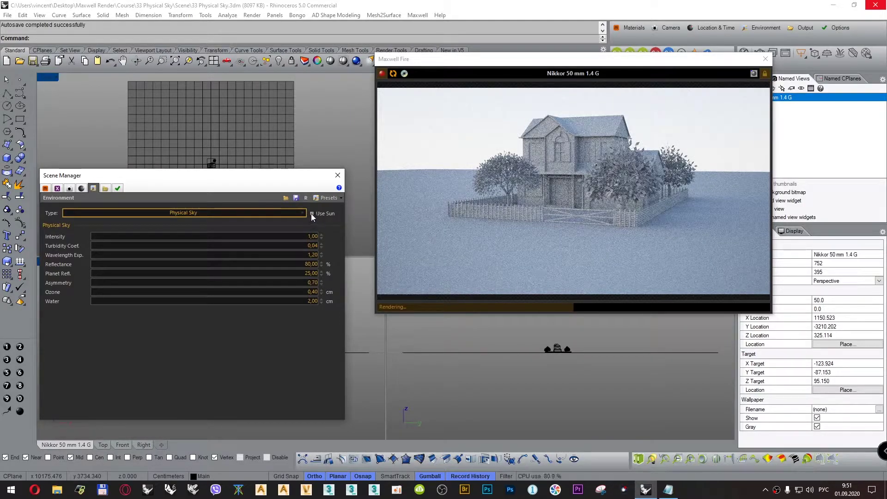
# Enable the sun for the Physical Sky environment and set the camera's EV to 14 to darken the exposure
pyautogui.click(312, 214)
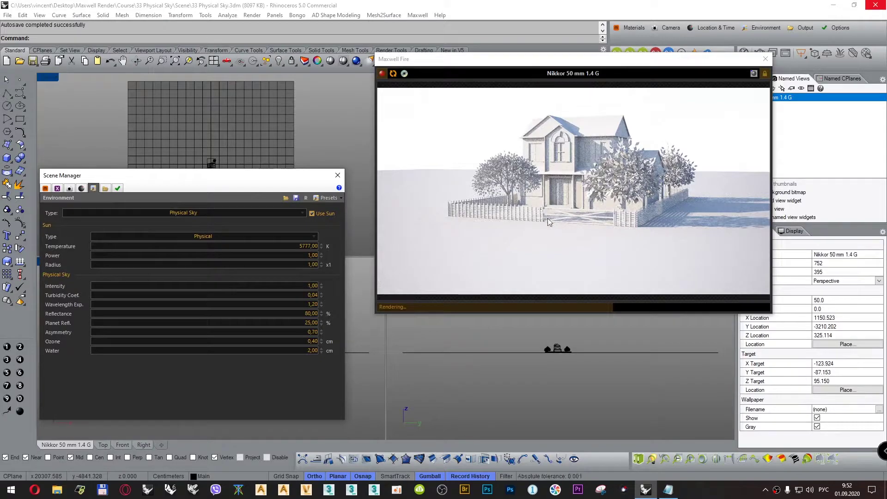
pyautogui.moveTo(447, 59); pyautogui.dragTo(453, 101)
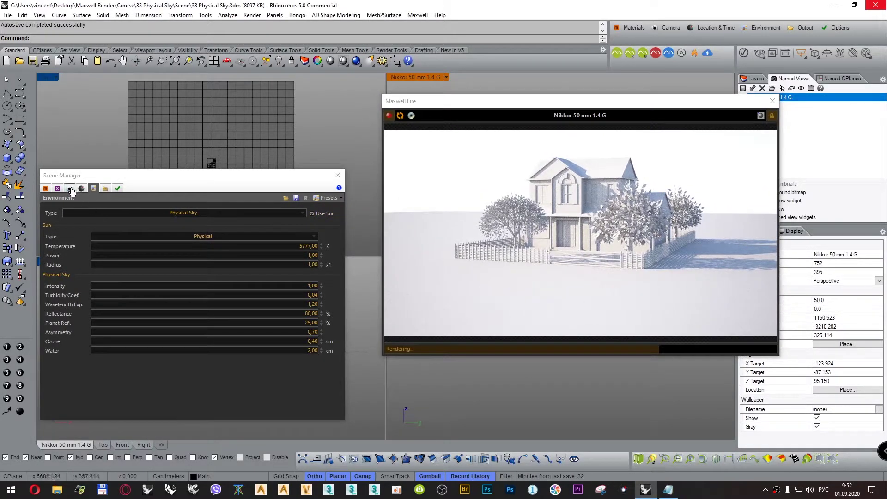
pyautogui.click(70, 189)
pyautogui.click(314, 240)
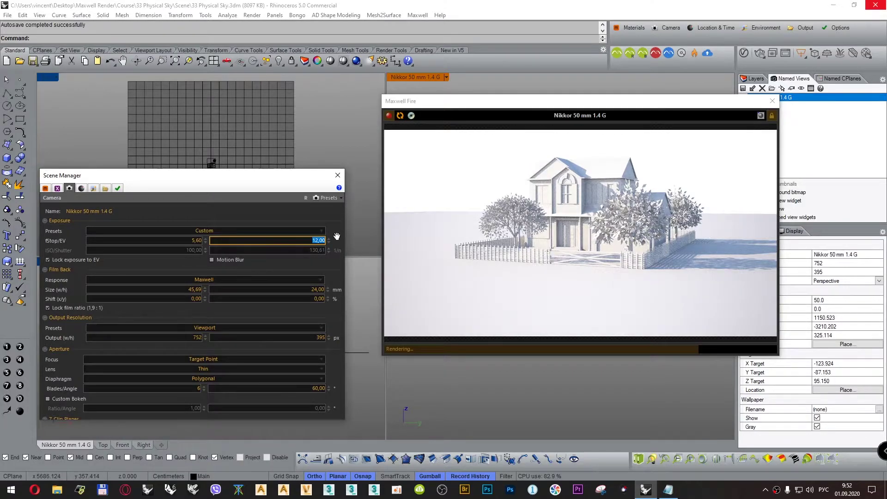
pyautogui.write('14')
pyautogui.press('Tab')
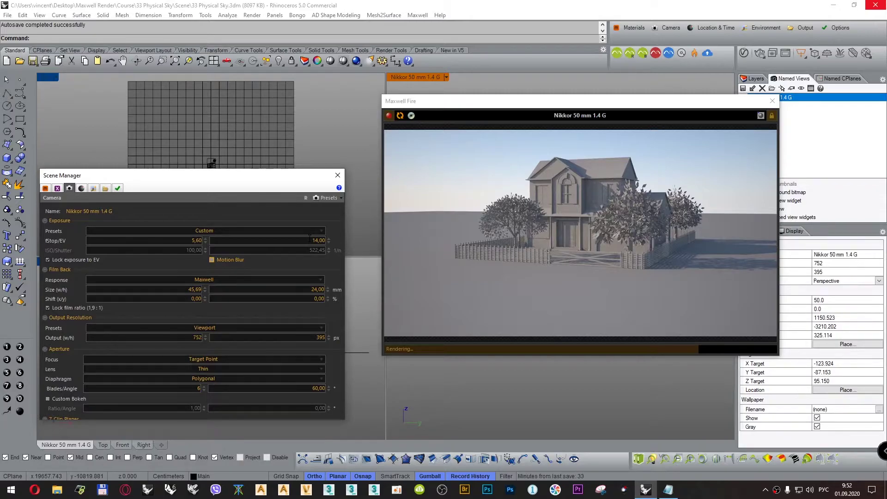
pyautogui.click(313, 239)
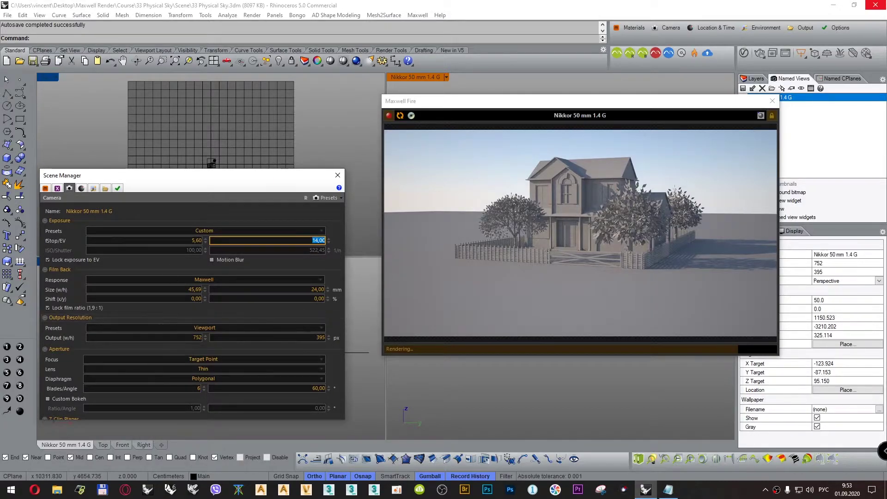
# Preview the sunlight with the sun's Temperature at 3200 K and at 10000 K in the environment settings
pyautogui.click(94, 189)
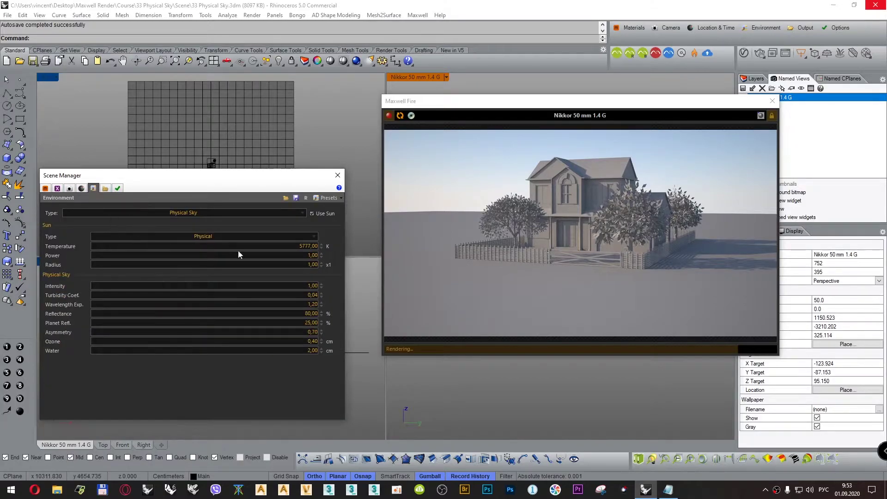
pyautogui.click(204, 246)
pyautogui.write('3200')
pyautogui.press('Tab')
pyautogui.press('Tab')
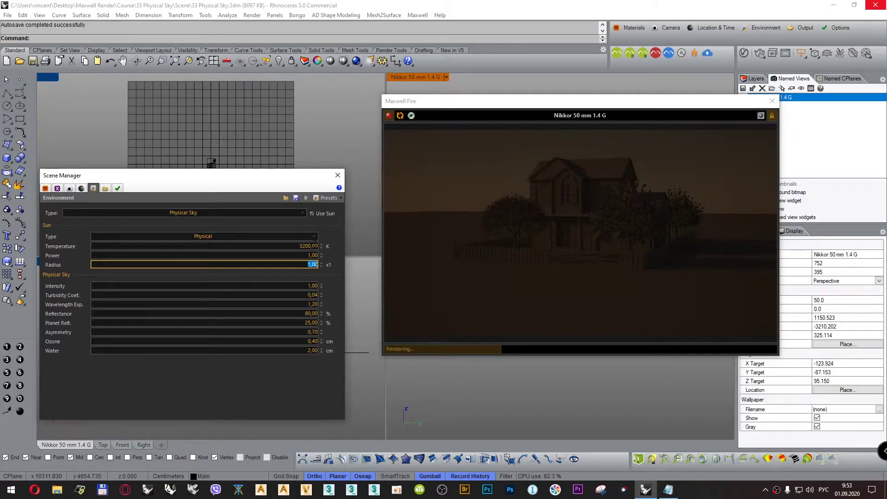
pyautogui.click(316, 246)
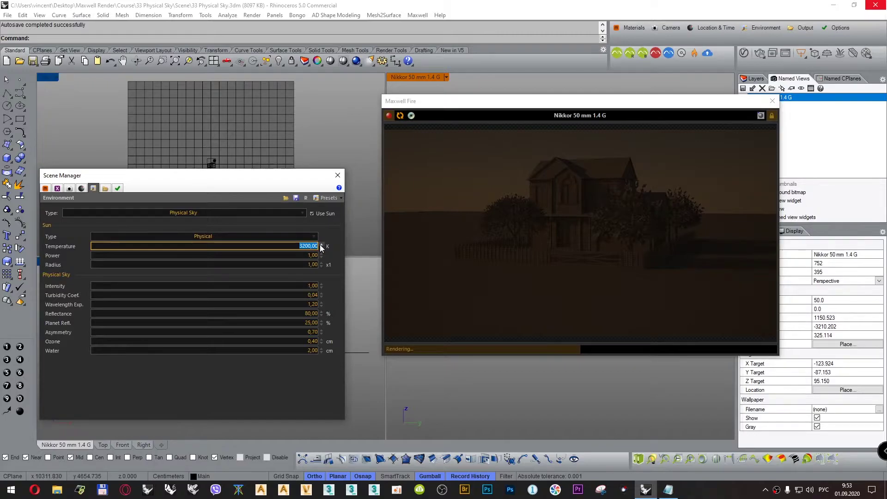
pyautogui.write('10000')
pyautogui.click(312, 265)
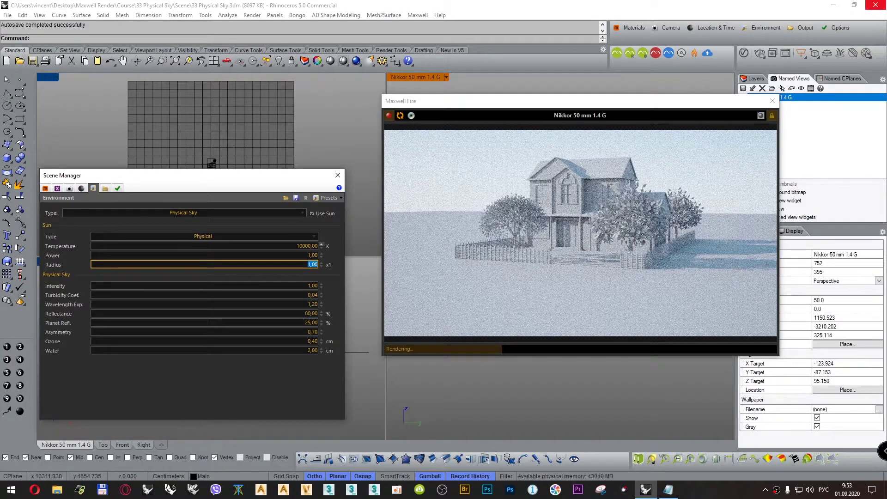
# Set the sun's Temperature to 5600 K to preview more neutral light
pyautogui.moveTo(297, 246); pyautogui.dragTo(304, 246)
pyautogui.write('560')
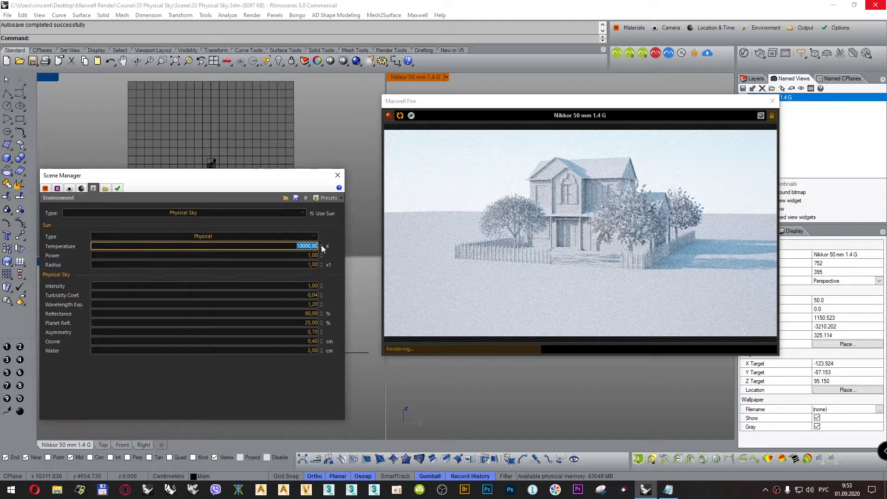
pyautogui.write('0')
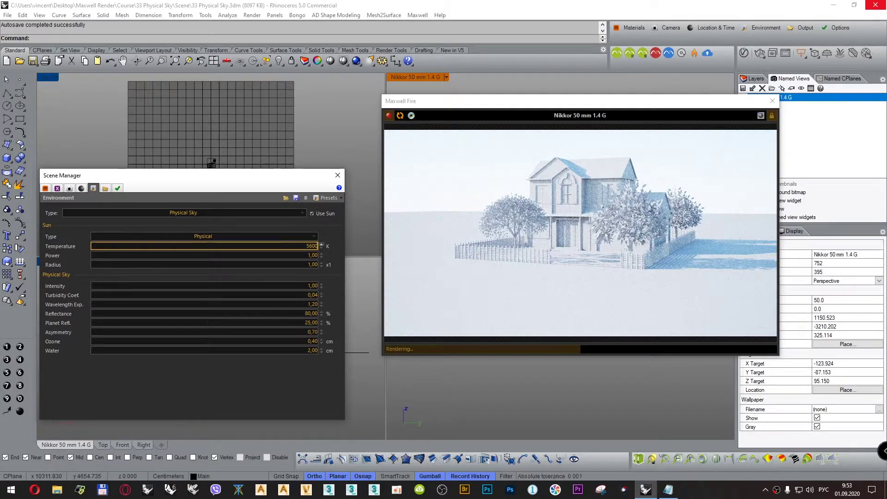
pyautogui.click(312, 264)
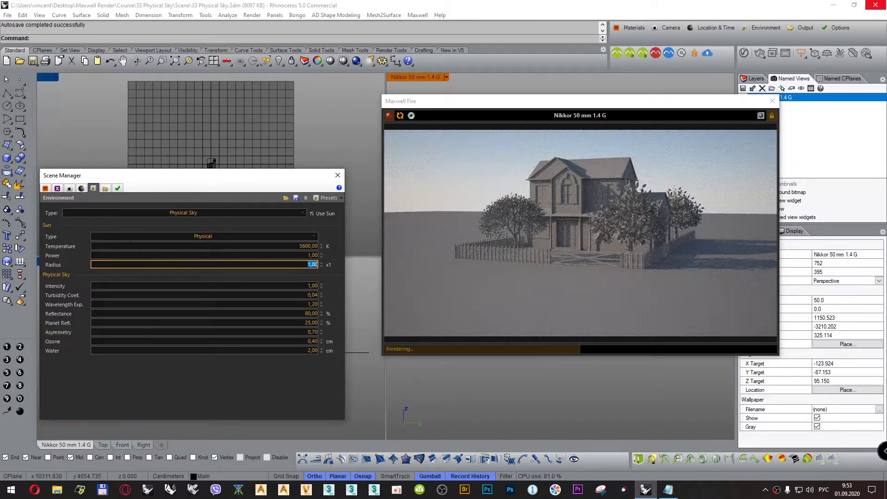
# Set the sun's Temperature to 6500 K to preview slightly cooler light
pyautogui.moveTo(299, 245); pyautogui.dragTo(322, 250)
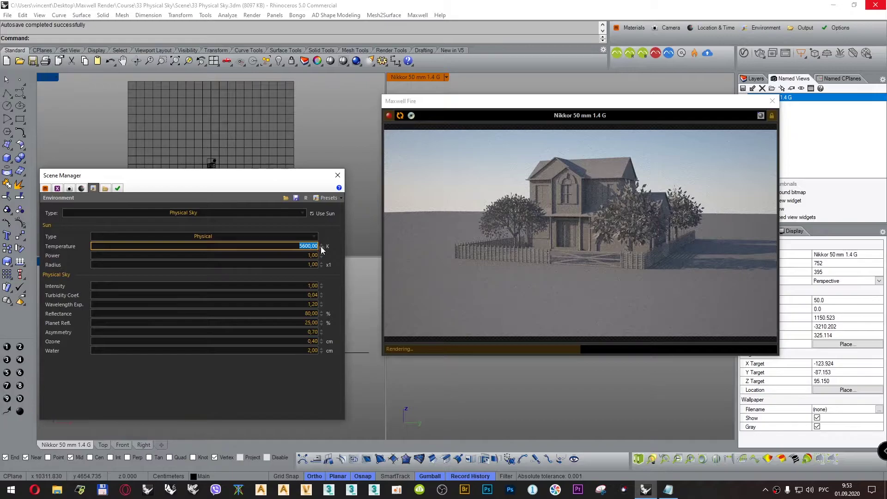
pyautogui.write('6500')
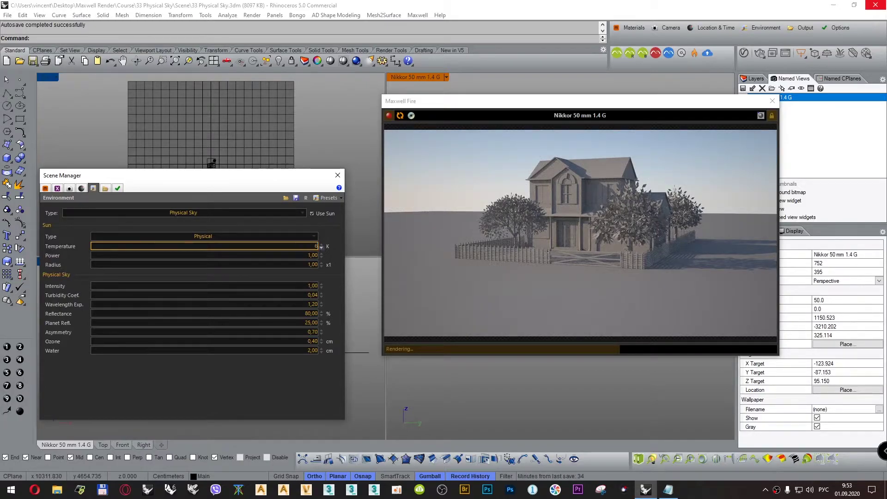
pyautogui.press('Tab')
pyautogui.press('Tab')
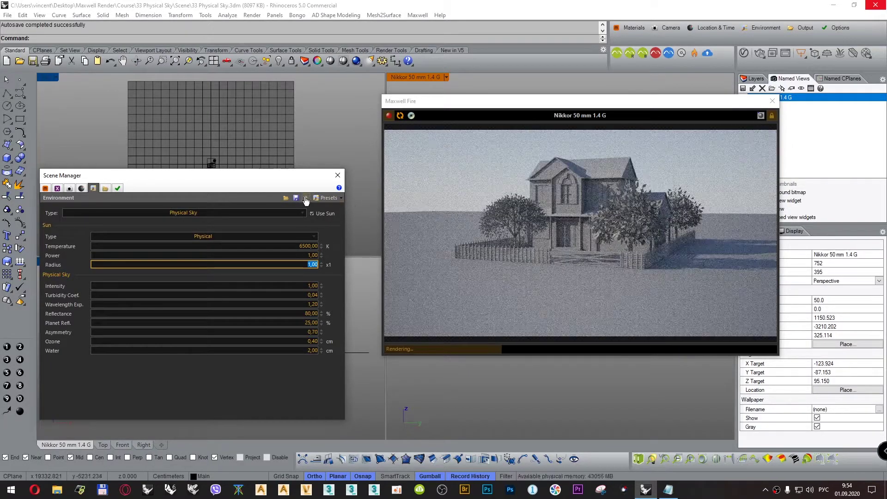
# Reset the environment settings to their defaults, set the environment type back to Physical Sky and enable its sun
pyautogui.click(306, 198)
pyautogui.click(386, 283)
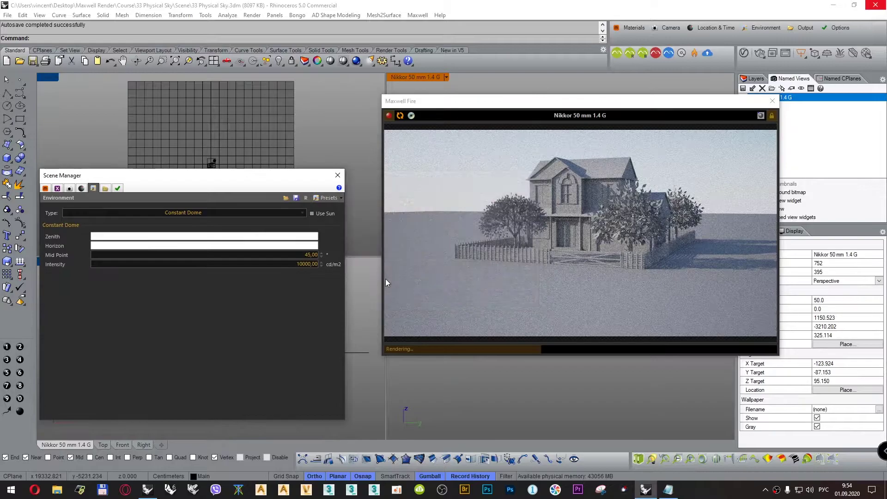
pyautogui.click(292, 211)
pyautogui.click(245, 228)
pyautogui.click(311, 214)
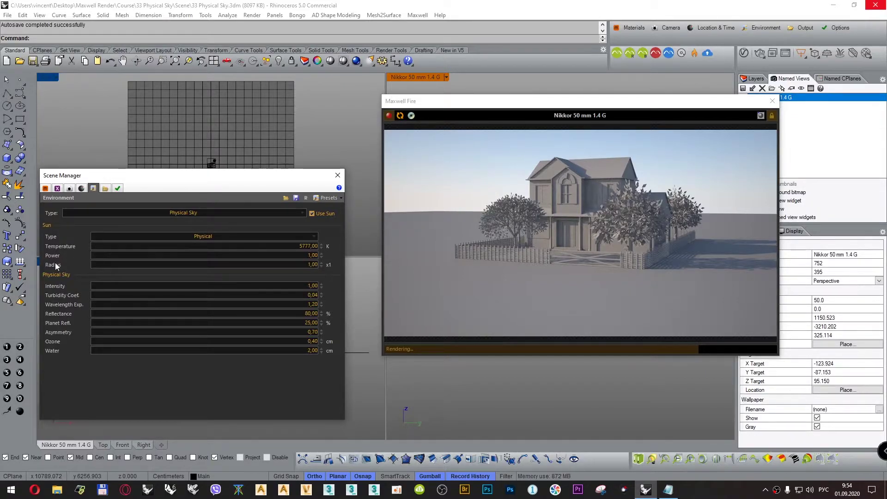
# Preview the sunlight with the sun's Power at 10, and restore the Power to 1
pyautogui.click(321, 255)
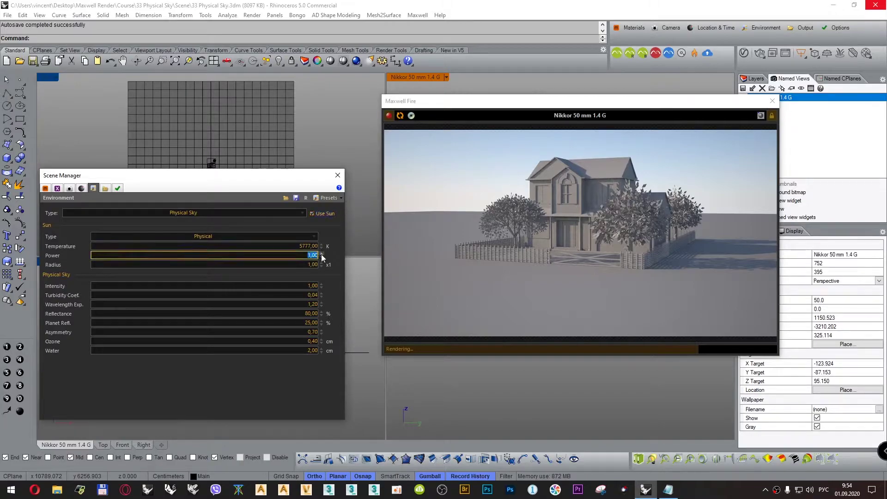
pyautogui.write('10')
pyautogui.press('Tab')
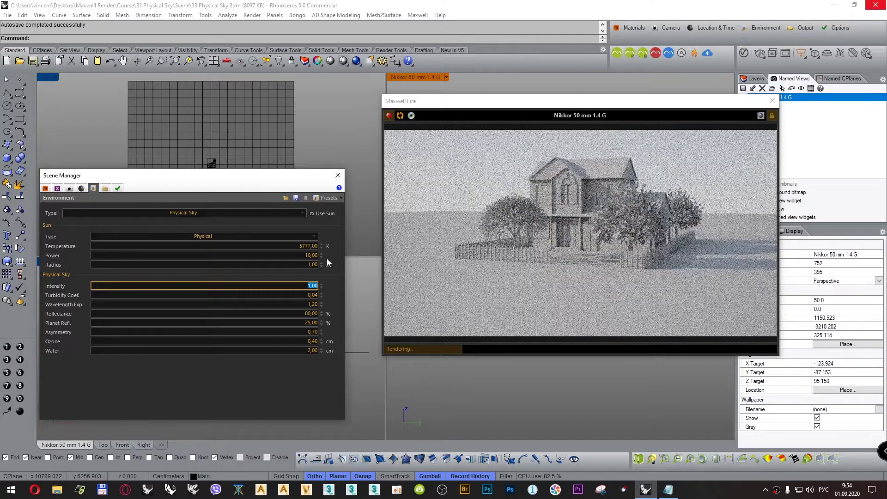
pyautogui.hotkey('shift', 'Tab')
pyautogui.write('1')
pyautogui.press('Tab')
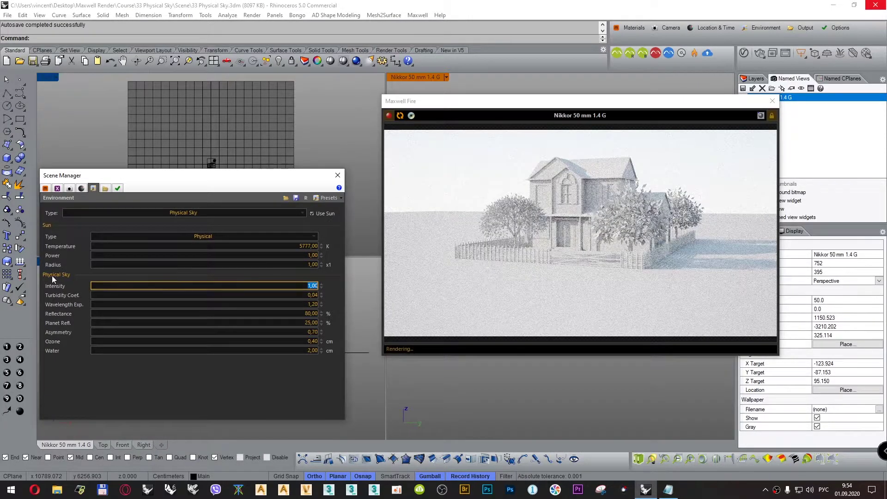
pyautogui.hotkey('shift', 'Tab')
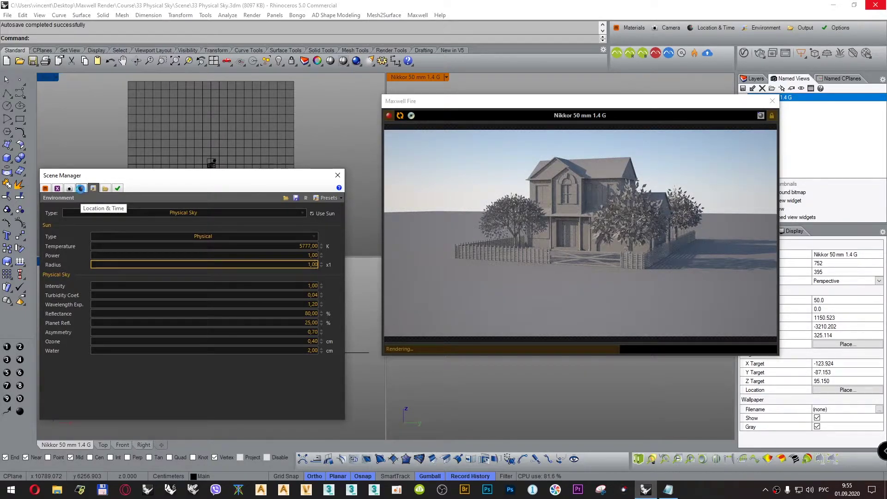
# Show the sun in the viewports from the Location & Time settings, uncover the views and select the sun's light object in the Right view
pyautogui.click(82, 190)
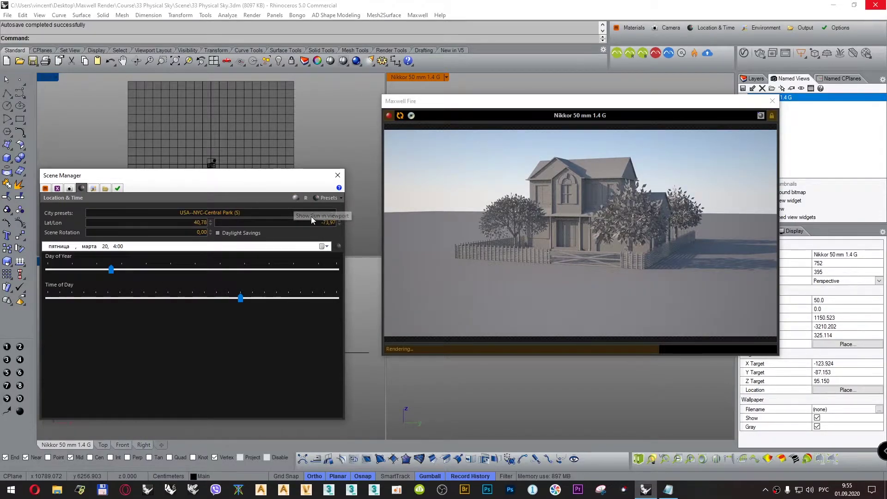
pyautogui.click(297, 199)
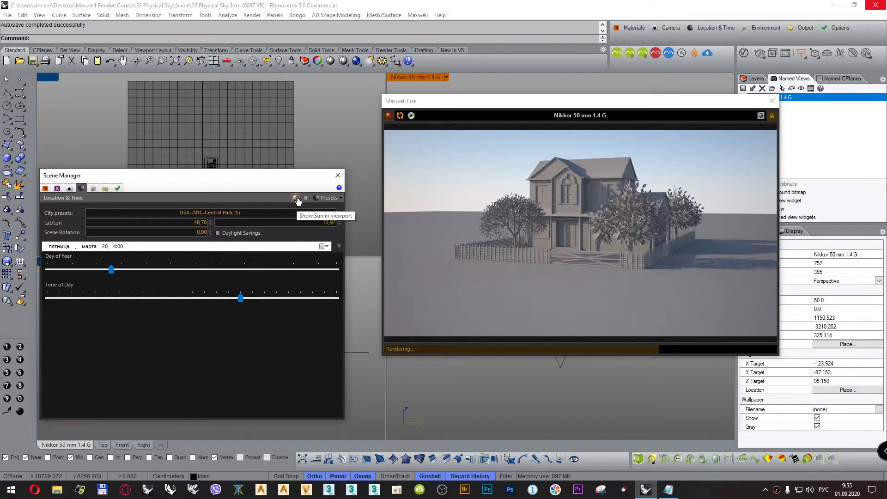
pyautogui.moveTo(271, 176); pyautogui.dragTo(280, 232)
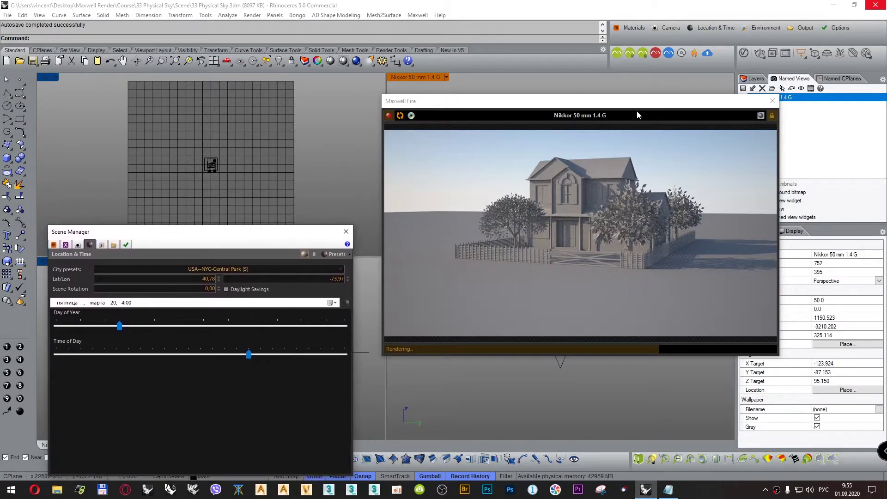
pyautogui.moveTo(636, 115); pyautogui.dragTo(606, 406)
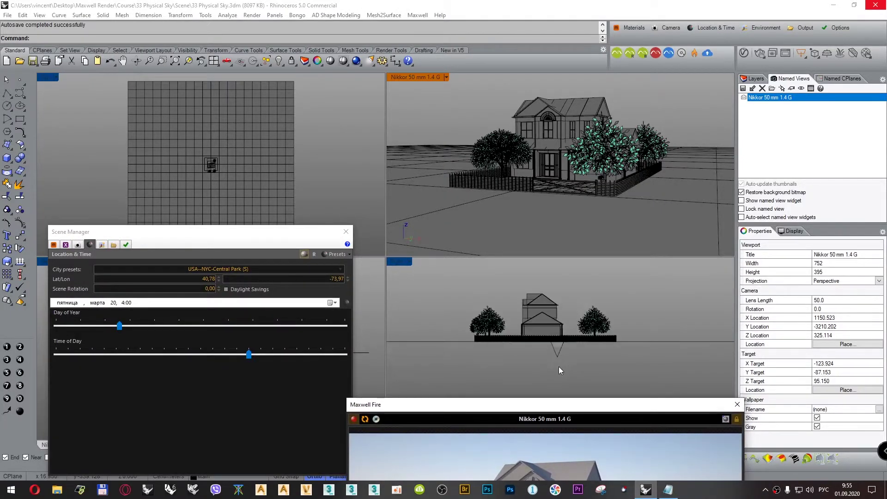
pyautogui.click(561, 349)
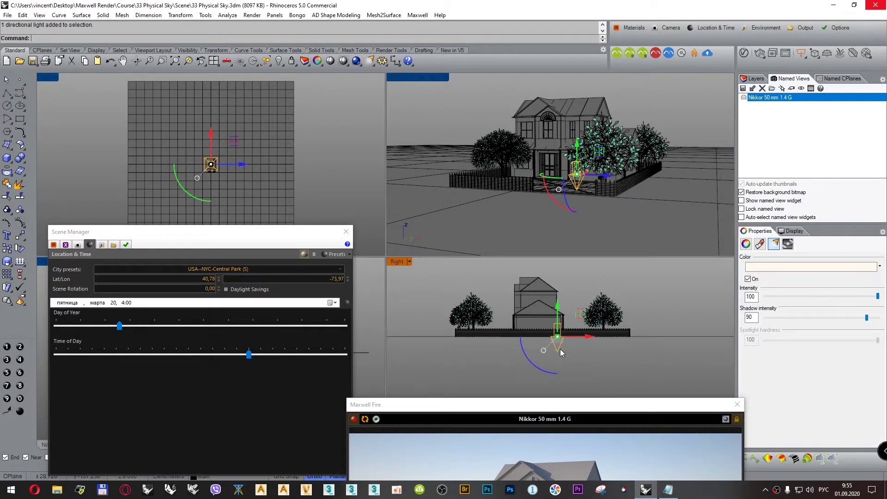
pyautogui.scroll(-5, 560, 349)
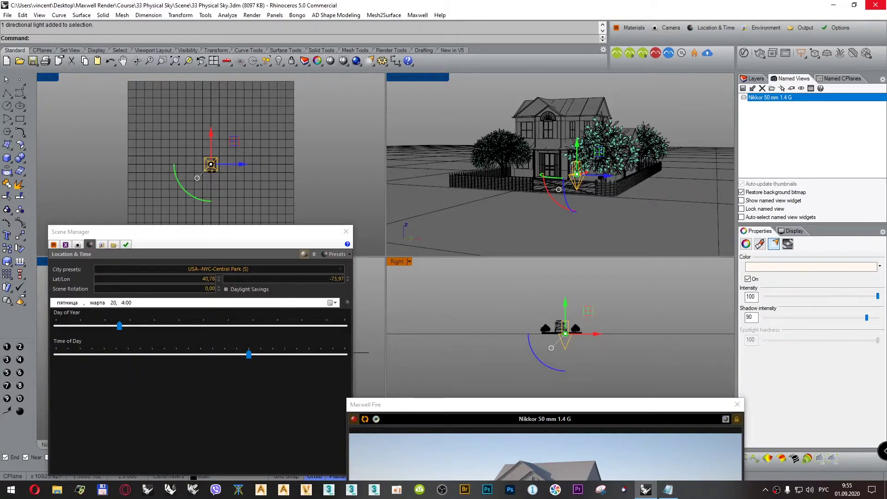
# Switch the sun's viewport display off and back on, and select all overlapping sun lights in the Right view
pyautogui.click(305, 254)
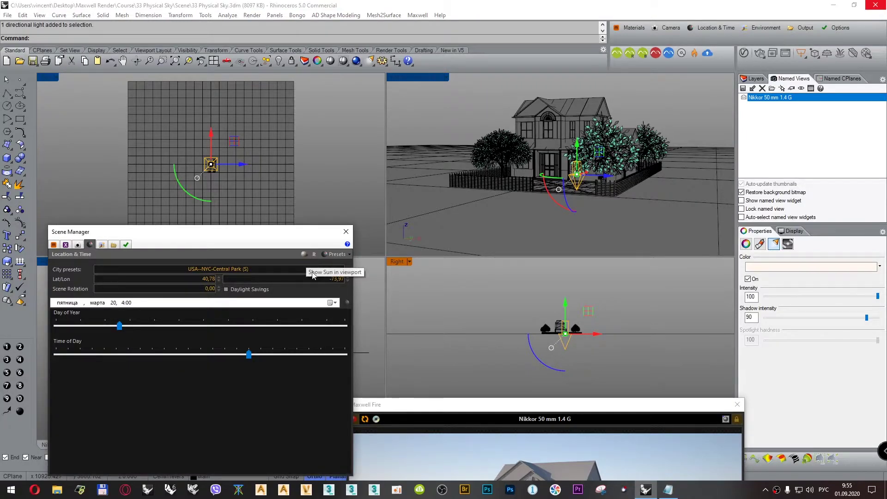
pyautogui.click(436, 112)
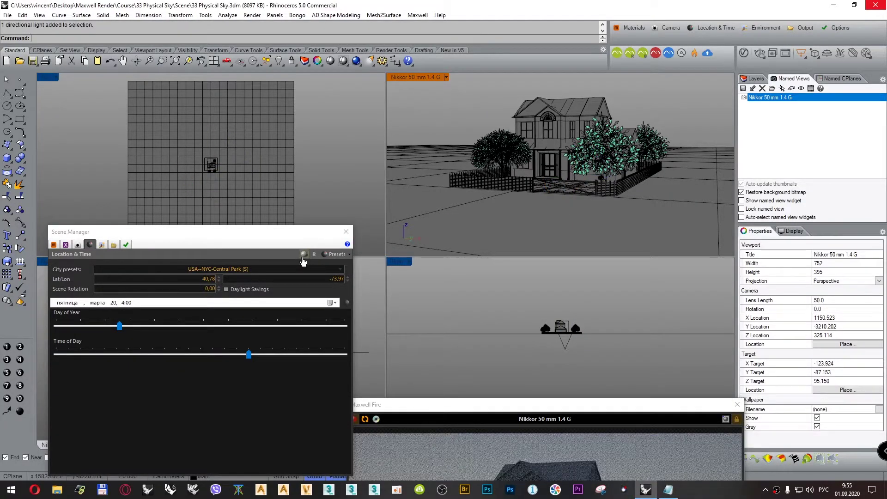
pyautogui.click(304, 255)
pyautogui.click(472, 103)
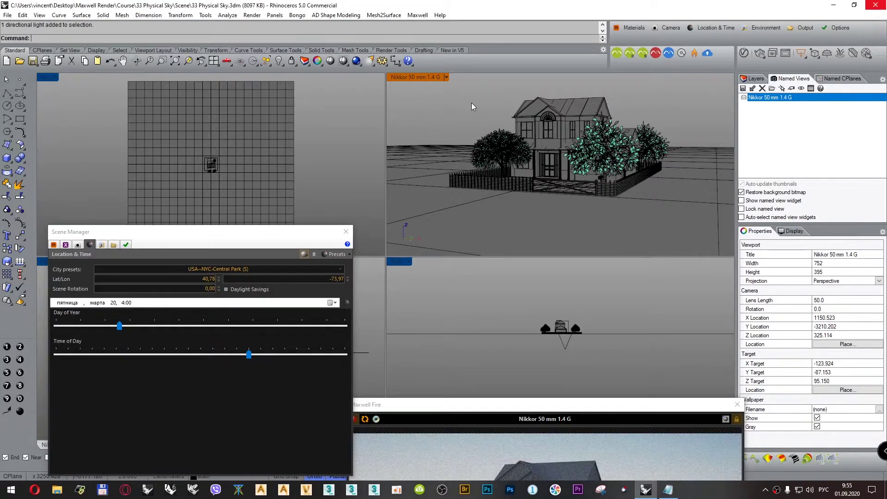
pyautogui.click(571, 341)
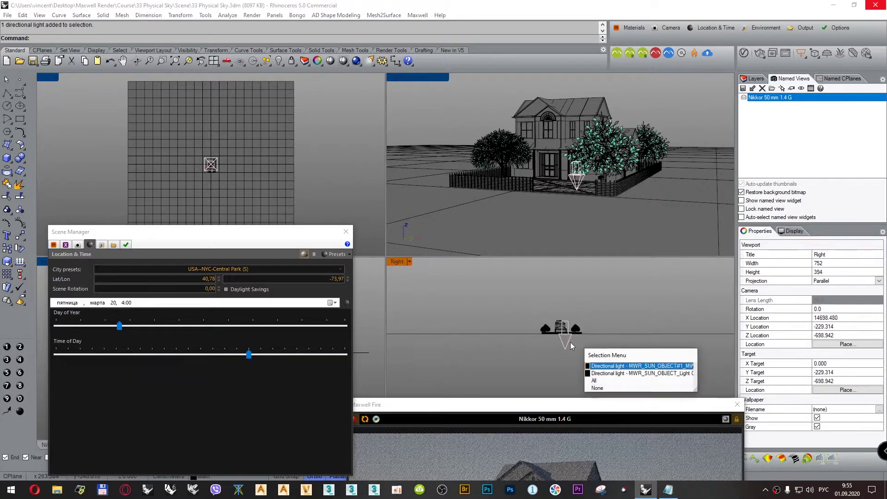
pyautogui.click(594, 380)
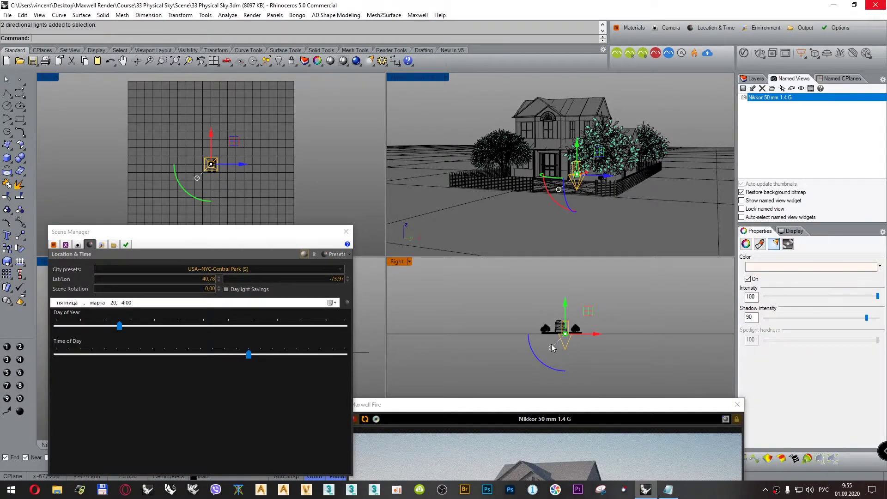
# Deselect and reselect the sun lights, turn off the sun's viewport display and clear the selection
pyautogui.press('Escape')
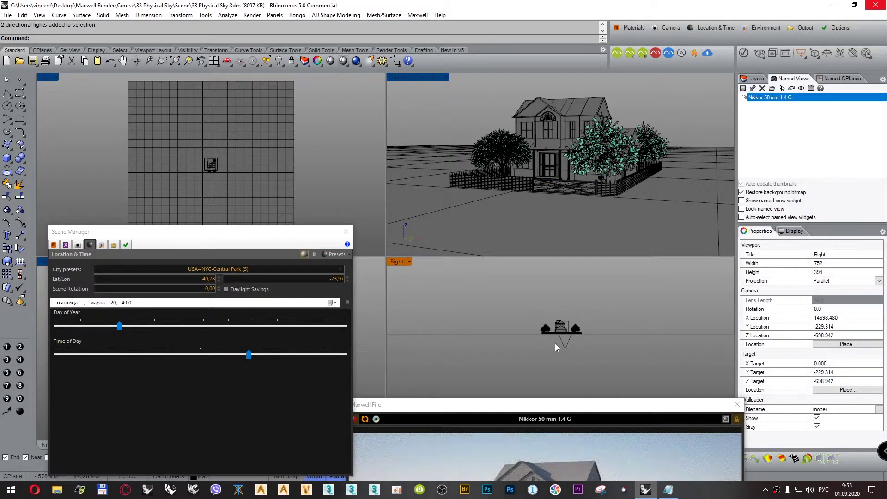
pyautogui.click(554, 345)
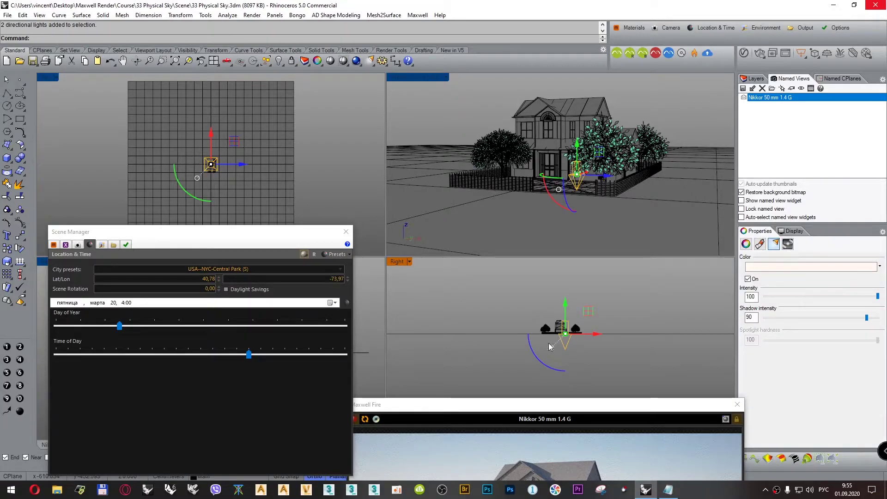
pyautogui.click(303, 254)
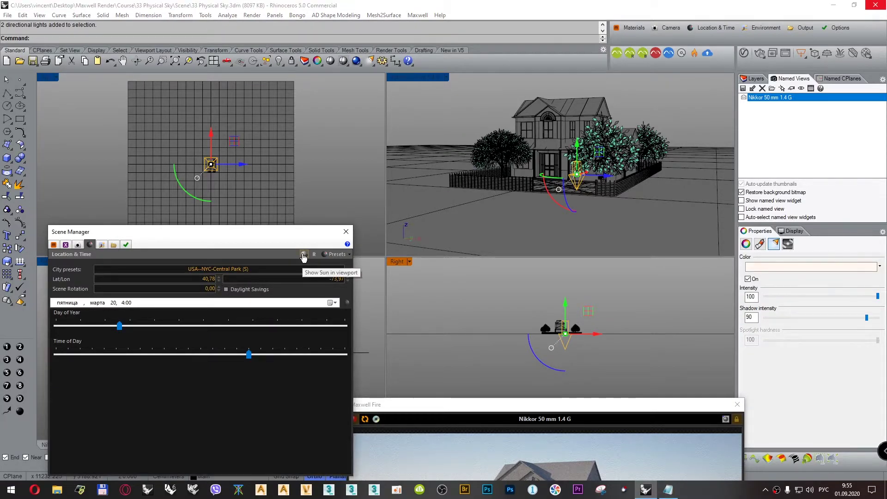
pyautogui.click(512, 365)
pyautogui.click(554, 340)
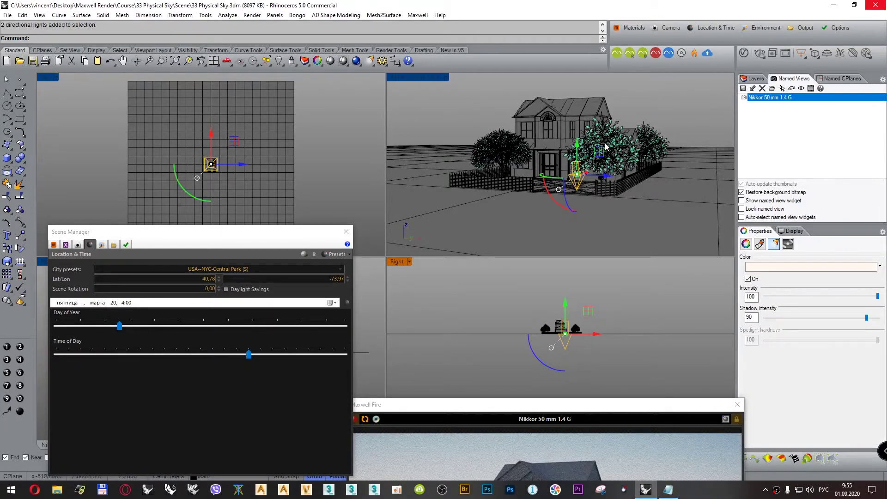
pyautogui.click(642, 97)
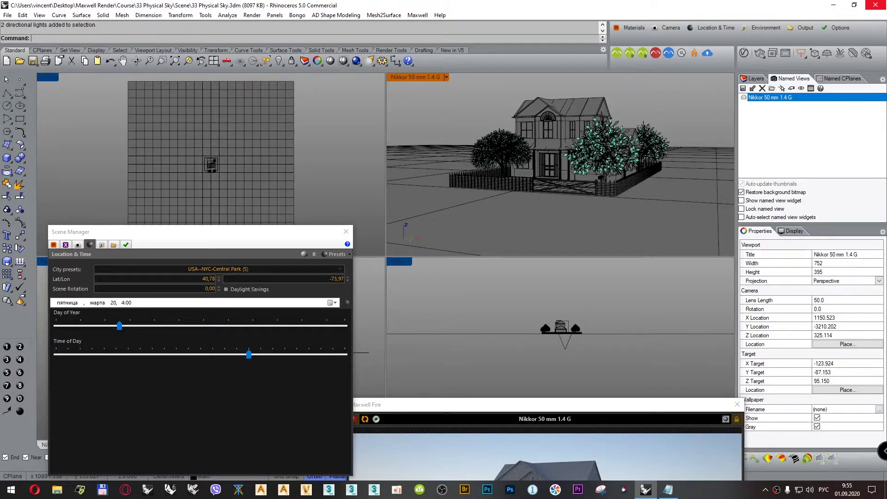
# Set the scene's city preset to RUSSIA--Rostov on Don and reposition the Scene Manager and Maxwell Fire windows to show the render
pyautogui.click(229, 270)
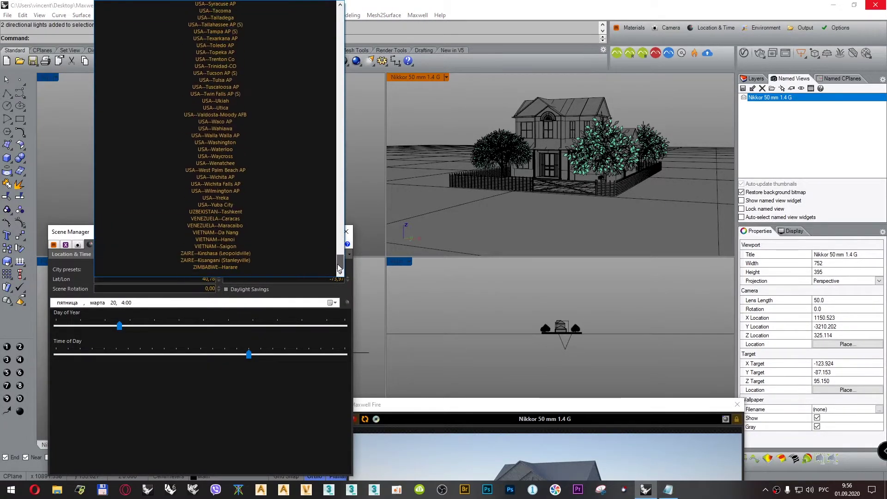
pyautogui.moveTo(340, 234); pyautogui.dragTo(336, 131)
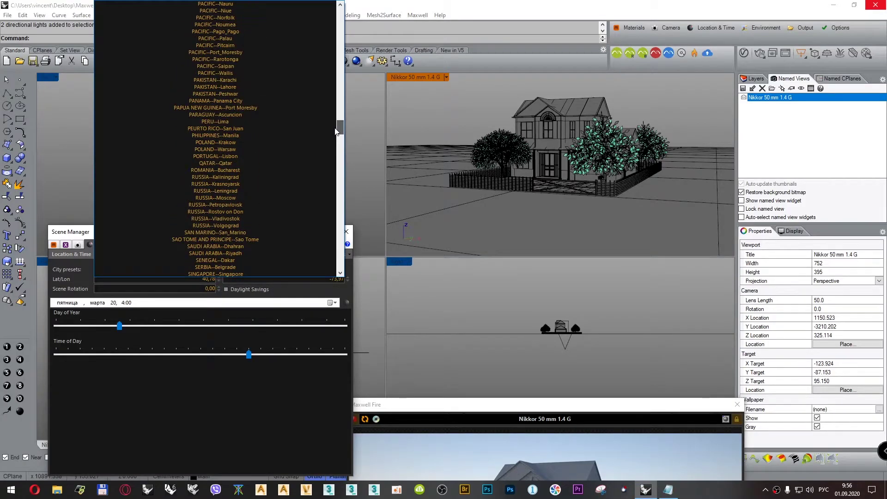
pyautogui.click(242, 211)
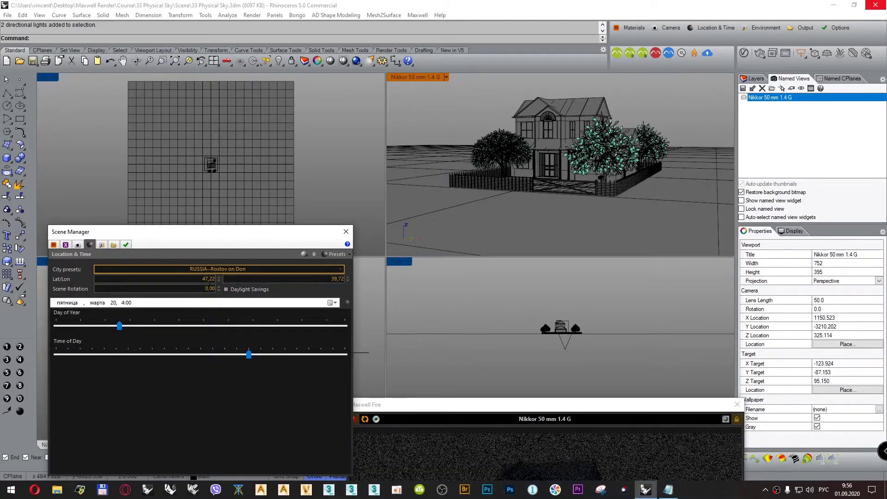
pyautogui.moveTo(232, 234); pyautogui.dragTo(228, 119)
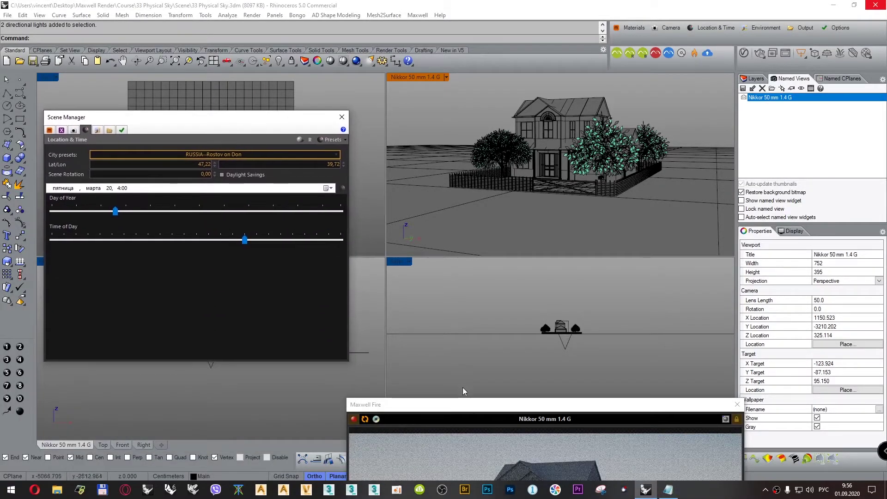
pyautogui.moveTo(480, 408); pyautogui.dragTo(522, 209)
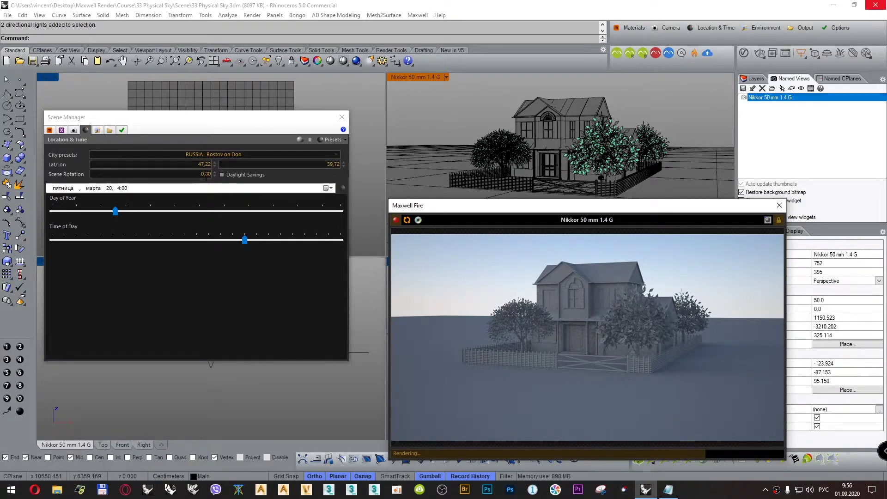
# Set the scene date to the current day, 1 September, and the time of day to 10:04
pyautogui.click(331, 189)
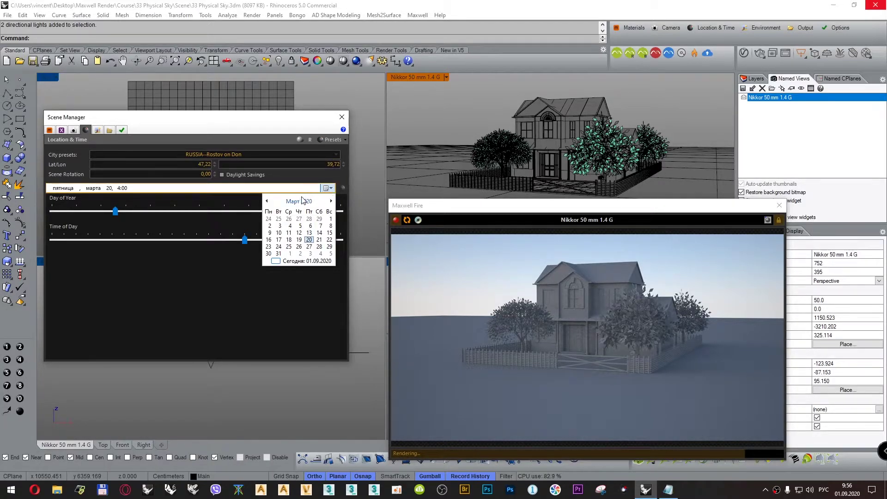
pyautogui.click(310, 261)
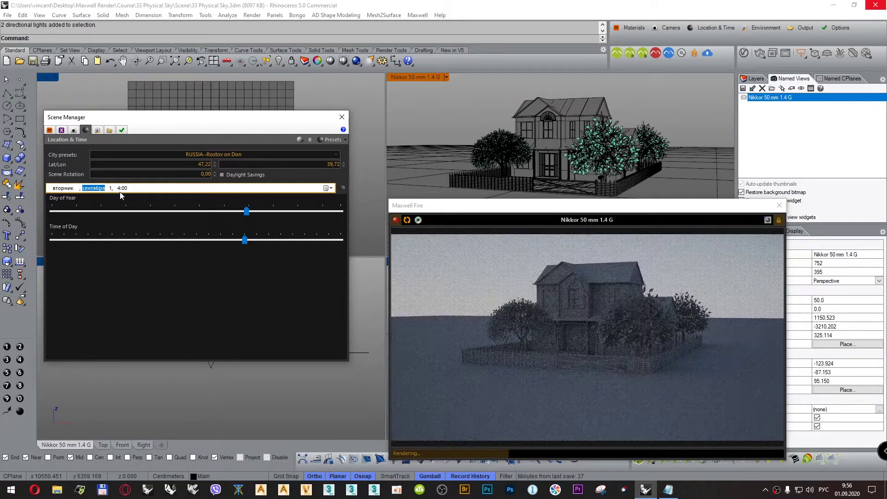
pyautogui.click(123, 188)
pyautogui.click(118, 189)
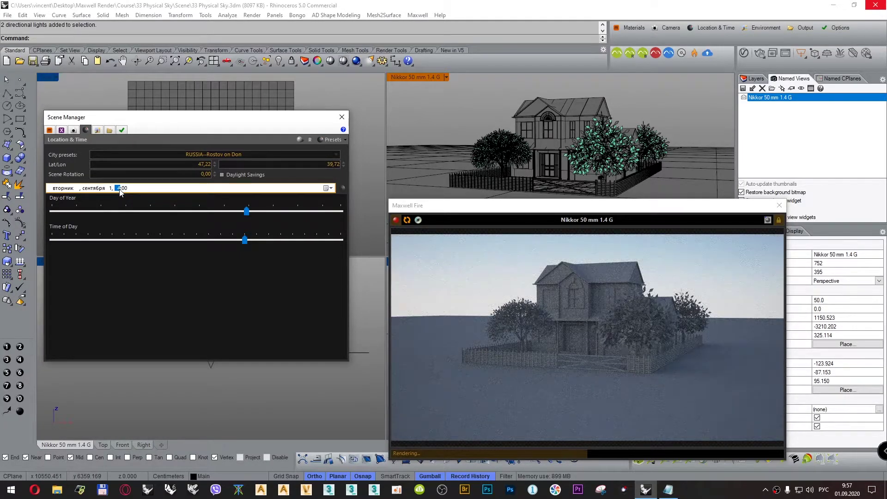
pyautogui.press('Up')
pyautogui.press('Up')
pyautogui.press('Up')
pyautogui.press('Up')
pyautogui.press('Up')
pyautogui.press('Up')
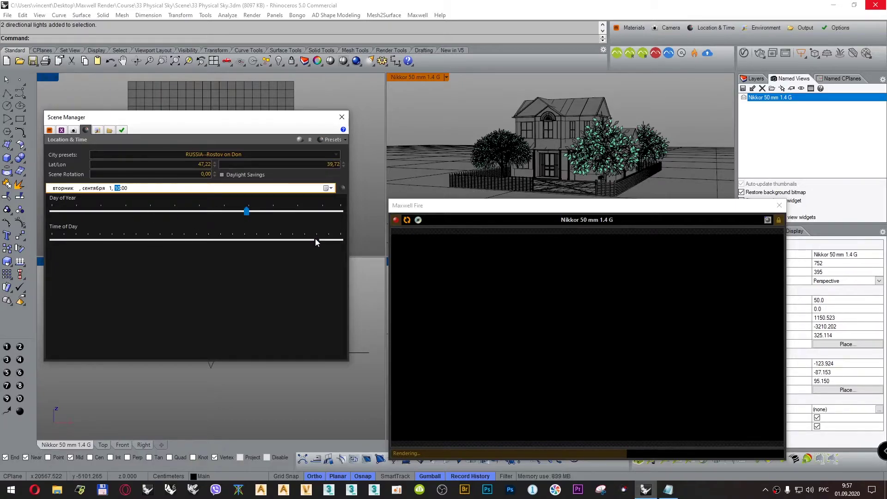
pyautogui.moveTo(316, 239); pyautogui.dragTo(171, 243)
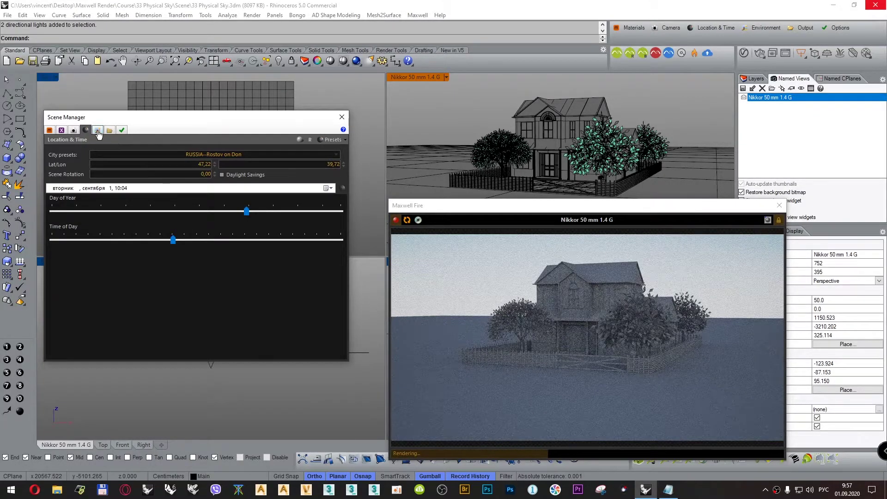
# Enable the sun for the Physical Sky environment, and show the sun in the viewports from the Location & Time settings
pyautogui.click(97, 131)
pyautogui.click(317, 155)
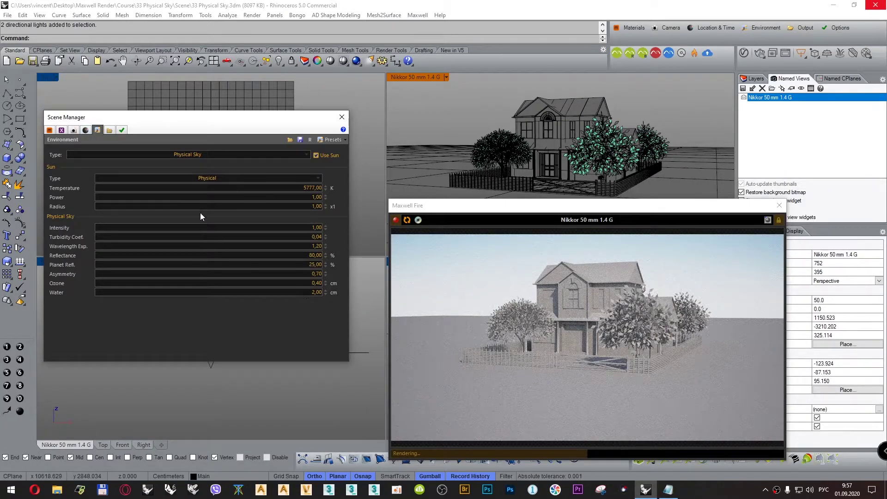
pyautogui.click(84, 131)
pyautogui.click(172, 239)
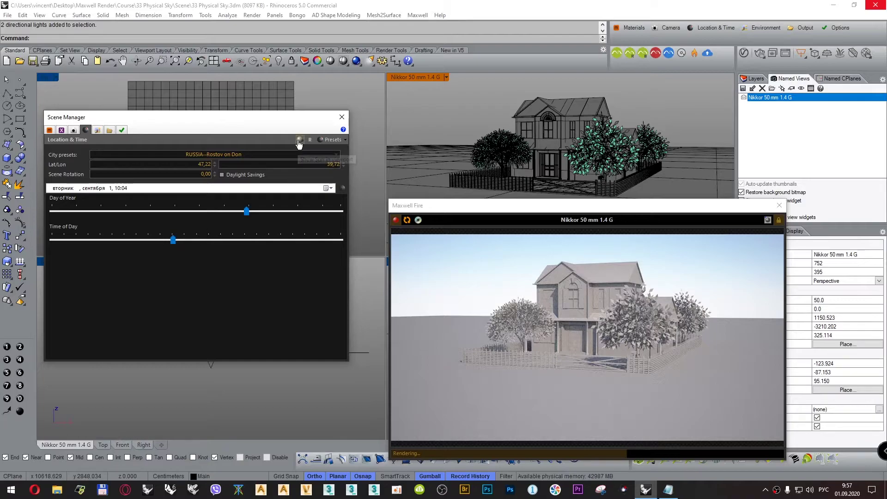
pyautogui.moveTo(273, 121); pyautogui.dragTo(273, 187)
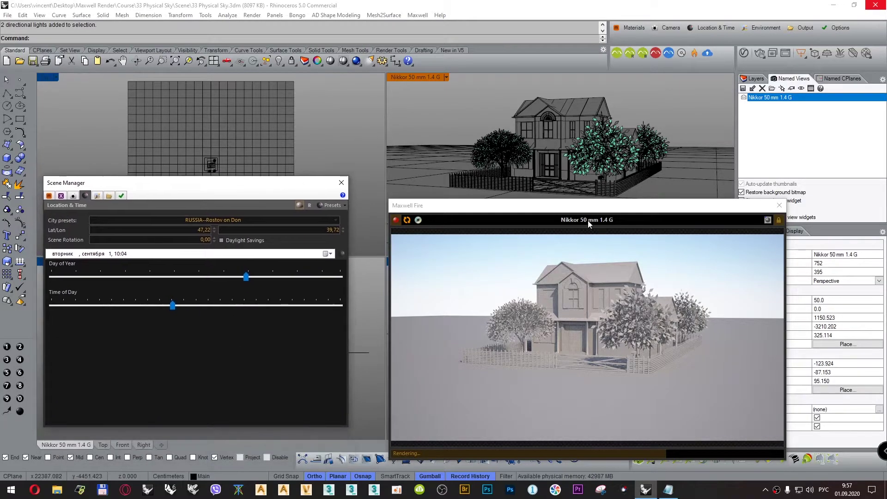
# Move the Maxwell Fire window lower and vary the time of day through midnight and 12:01, ending at 7:27
pyautogui.moveTo(602, 204); pyautogui.dragTo(604, 226)
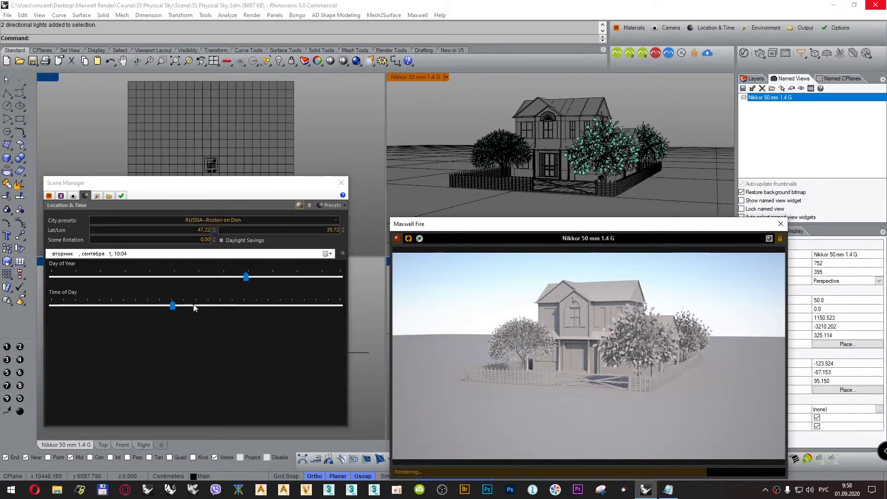
pyautogui.moveTo(174, 305); pyautogui.dragTo(49, 307)
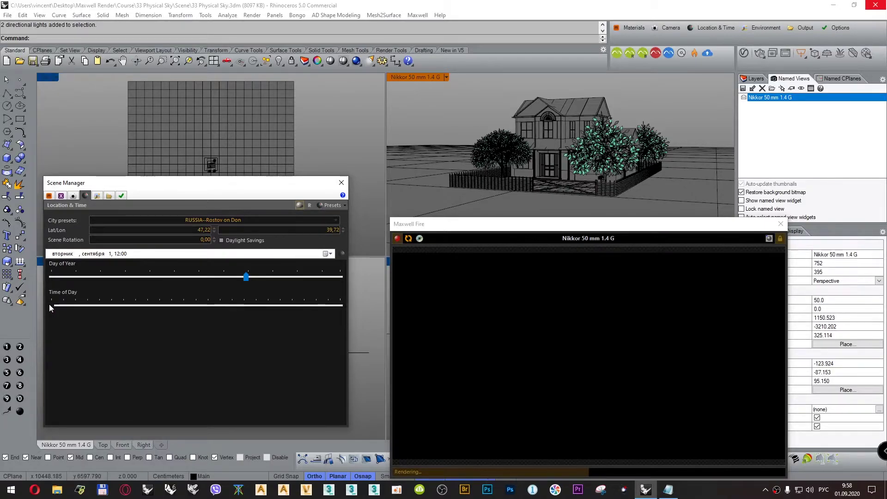
pyautogui.moveTo(49, 304); pyautogui.dragTo(193, 313)
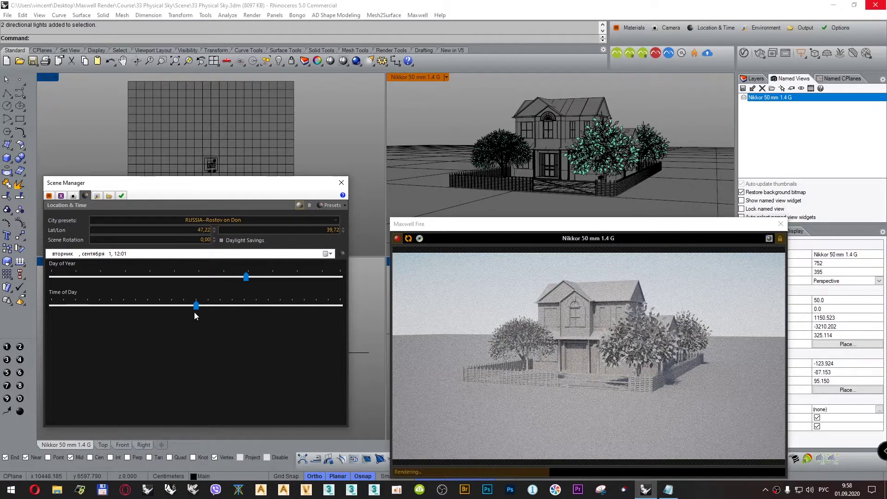
pyautogui.moveTo(196, 308); pyautogui.dragTo(143, 313)
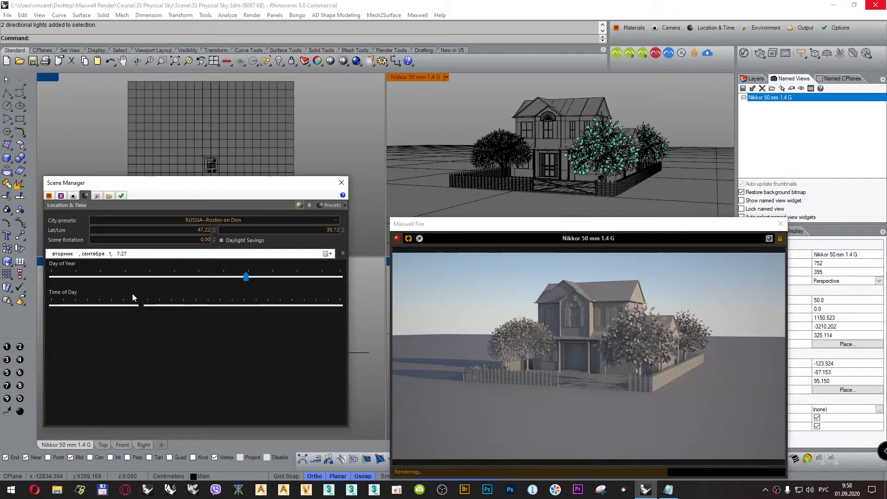
# Try scene rotation values of 30 and 60 in the Location & Time settings
pyautogui.click(209, 240)
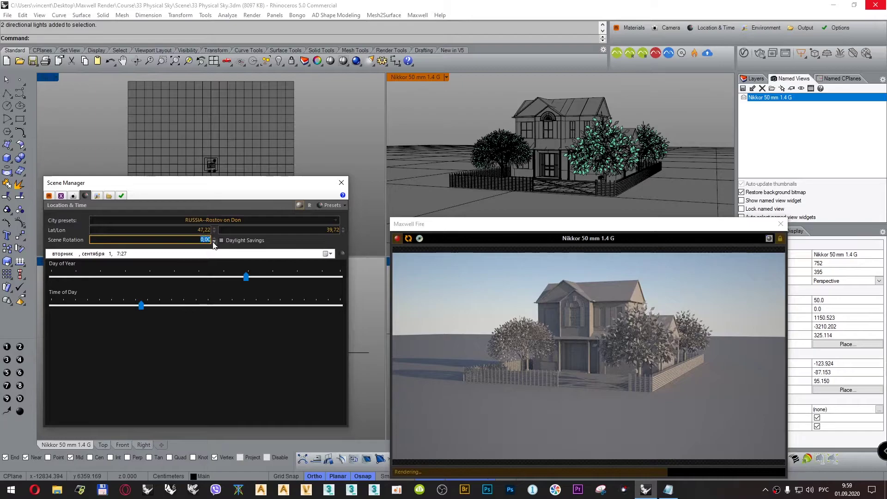
pyautogui.write('30')
pyautogui.press('Tab')
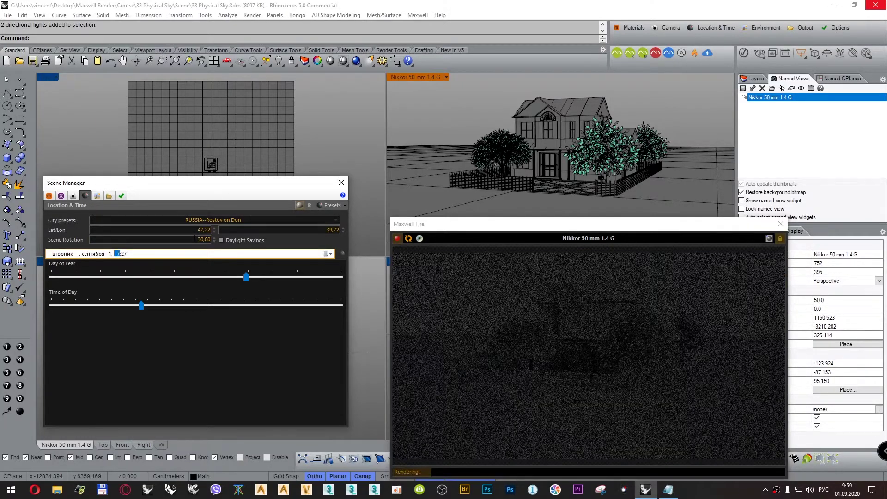
pyautogui.hotkey('shift', 'Tab')
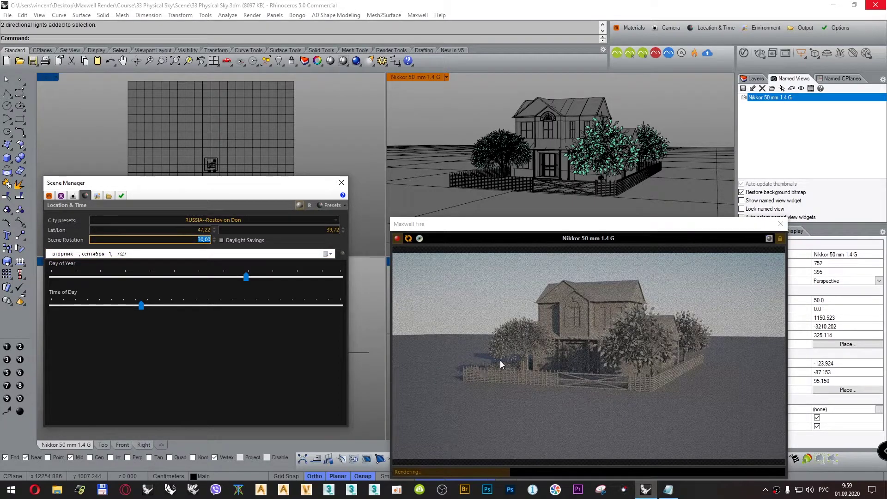
pyautogui.write('60')
pyautogui.press('Tab')
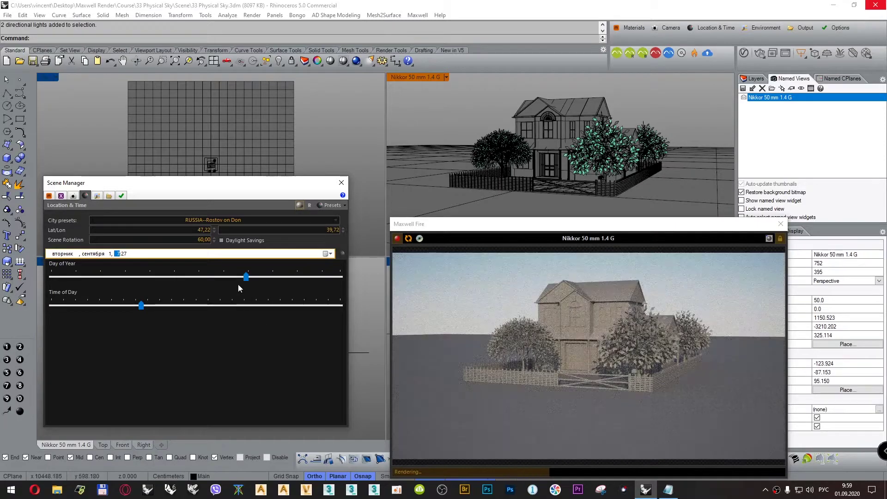
# Try larger scene rotation values of 90 and 150 to shift the sun's direction around the house
pyautogui.moveTo(214, 241); pyautogui.dragTo(219, 244)
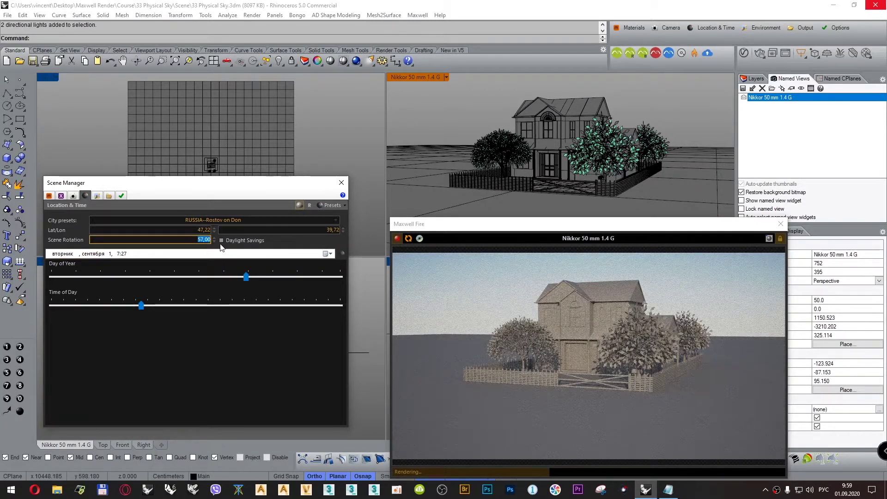
pyautogui.write('90')
pyautogui.press('Tab')
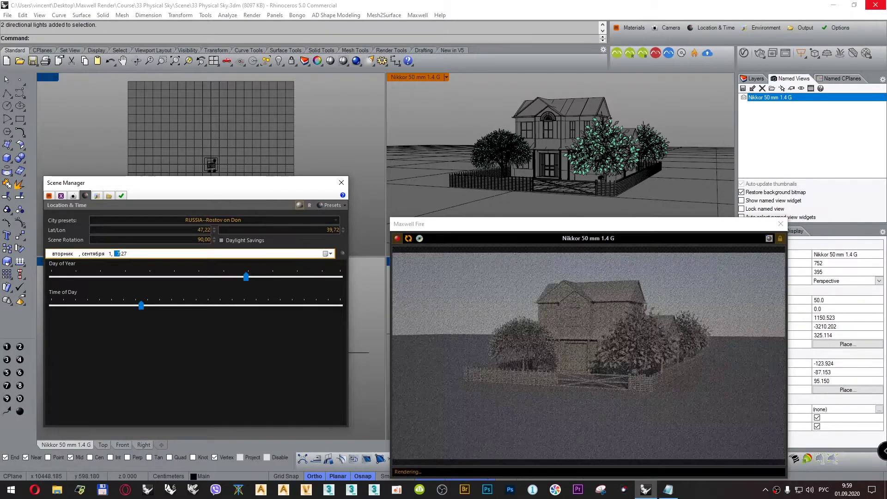
pyautogui.hotkey('shift', 'Tab')
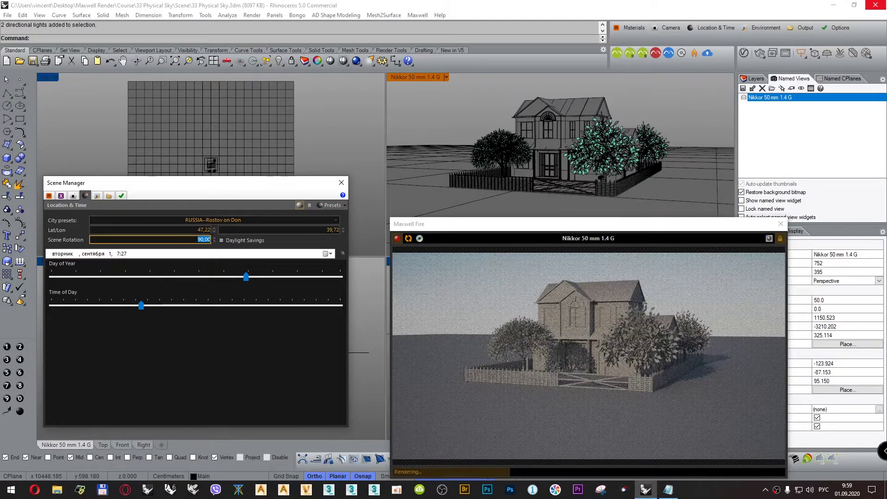
pyautogui.write('150')
pyautogui.press('Tab')
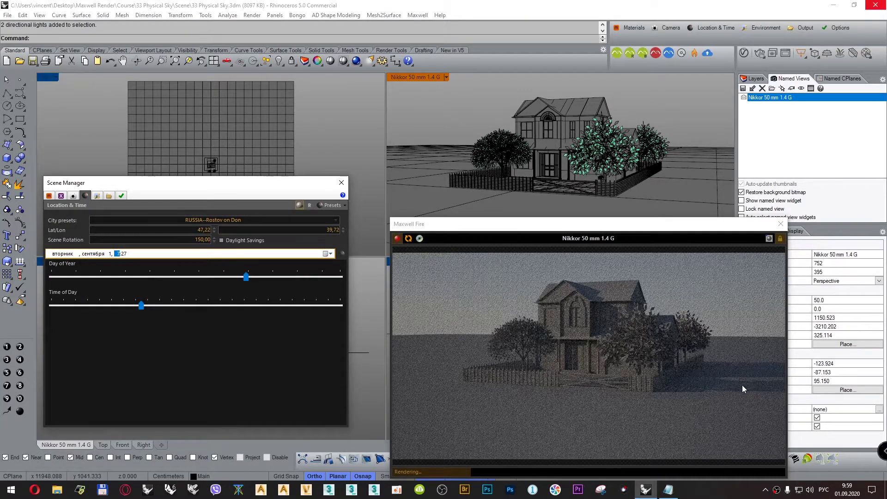
# Increase the scene rotation through 180 and 210 to 240 so the sun shines from behind the house
pyautogui.click(204, 239)
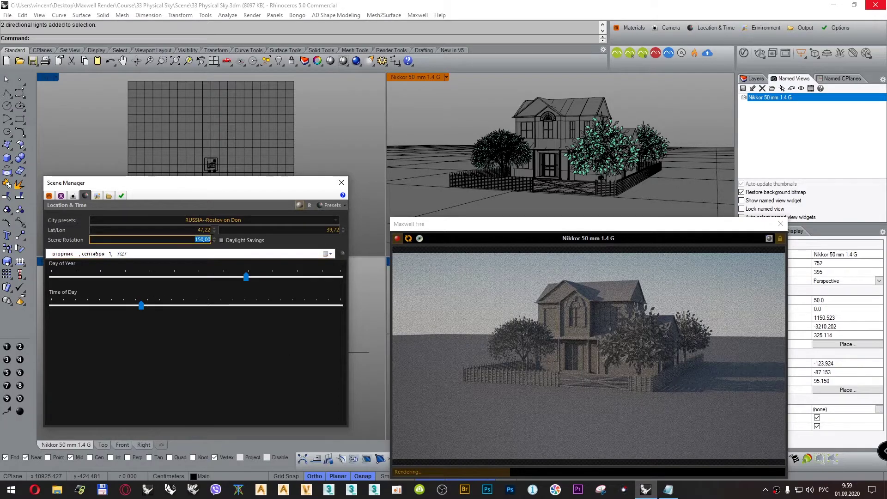
pyautogui.write('180')
pyautogui.press('Tab')
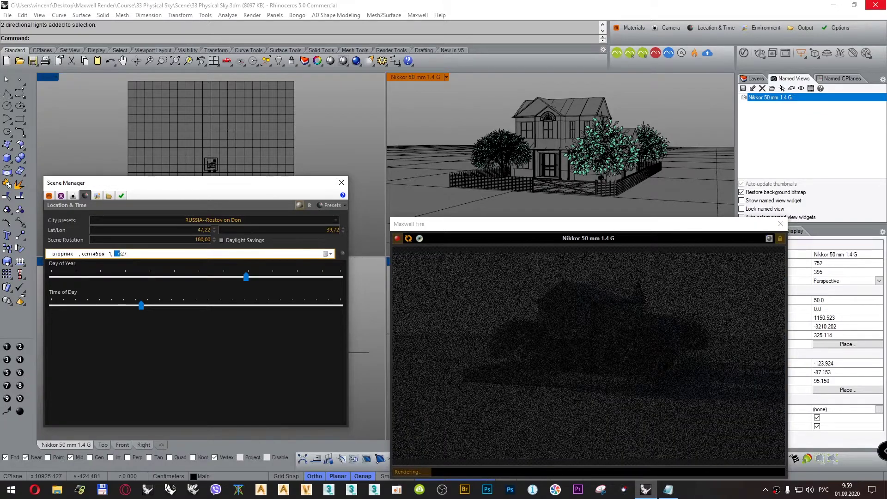
pyautogui.hotkey('shift', 'Tab')
pyautogui.write('210')
pyautogui.press('Tab')
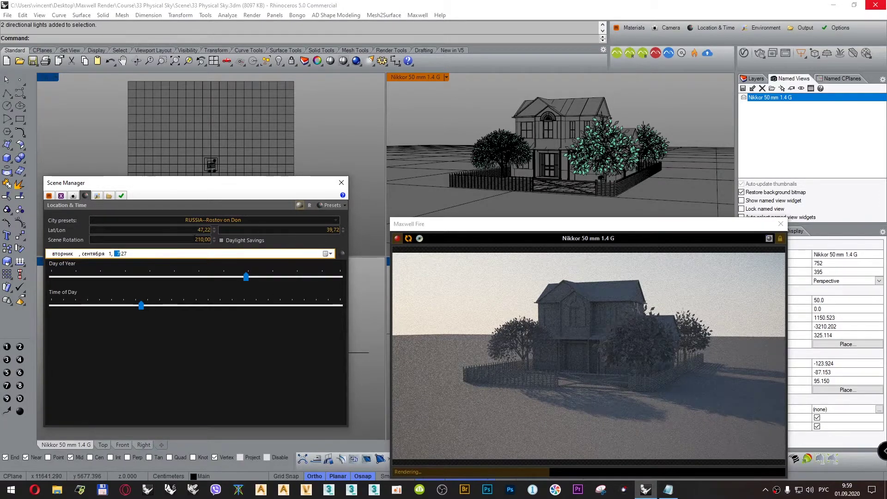
pyautogui.click(214, 237)
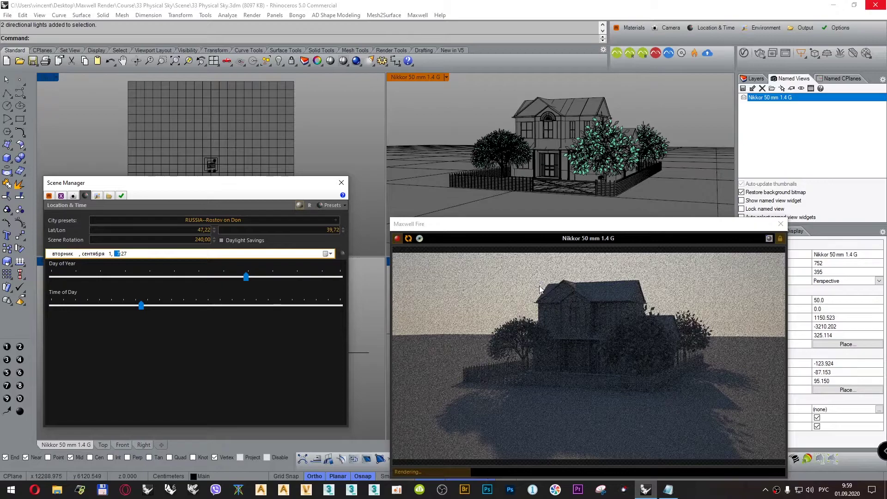
# Move the time of day to sunrise at 5:55 and adjust its hours and minutes to reach 5:50
pyautogui.moveTo(141, 305); pyautogui.dragTo(123, 305)
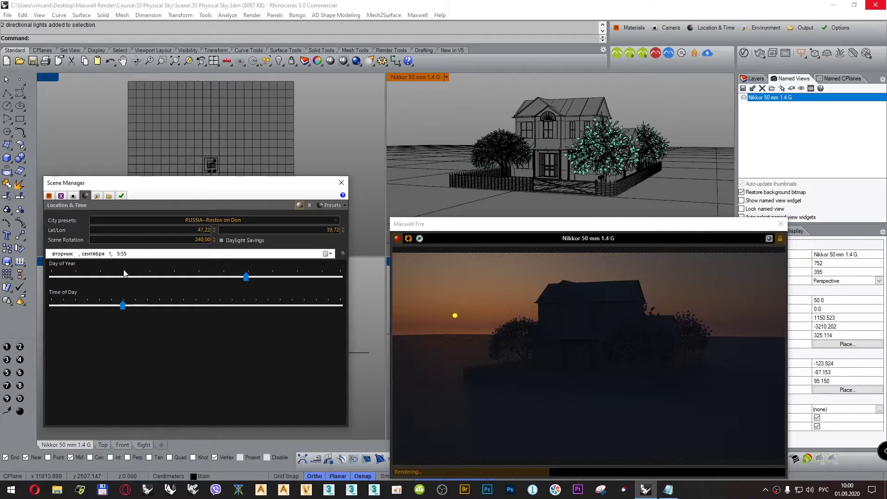
pyautogui.click(120, 254)
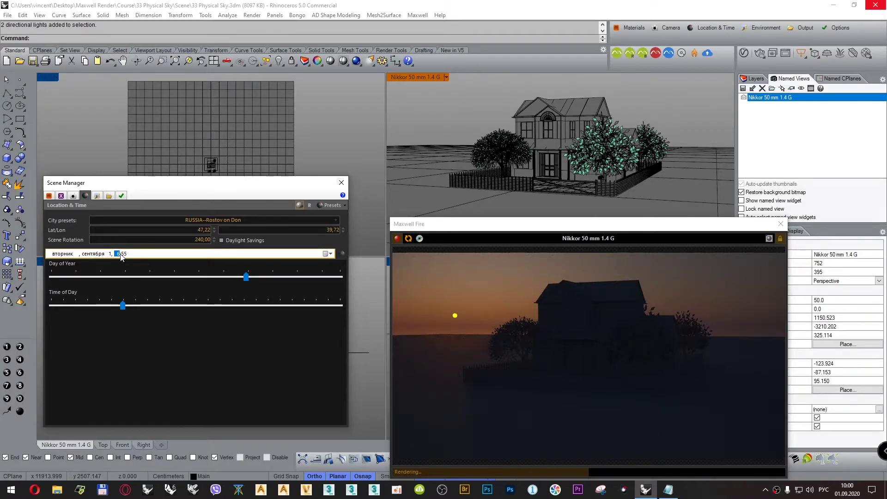
pyautogui.write('60')
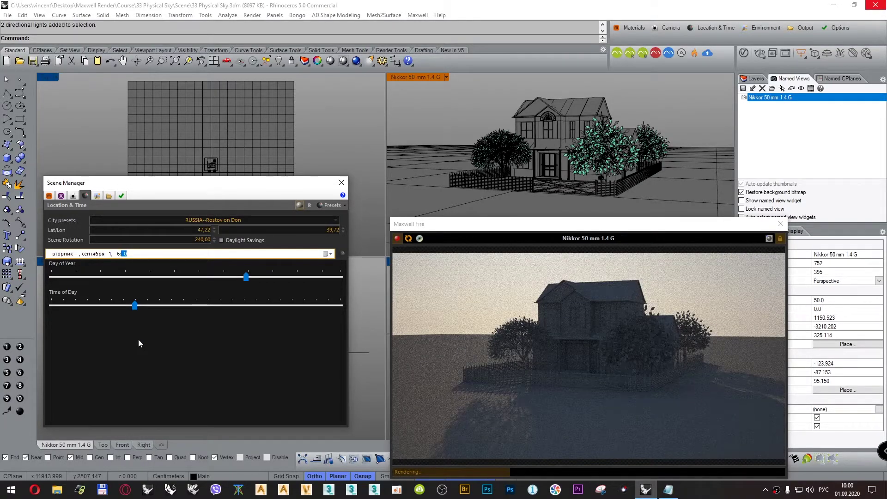
pyautogui.scroll(-2, 119, 258)
pyautogui.scroll(-3, 119, 259)
pyautogui.scroll(-3, 119, 258)
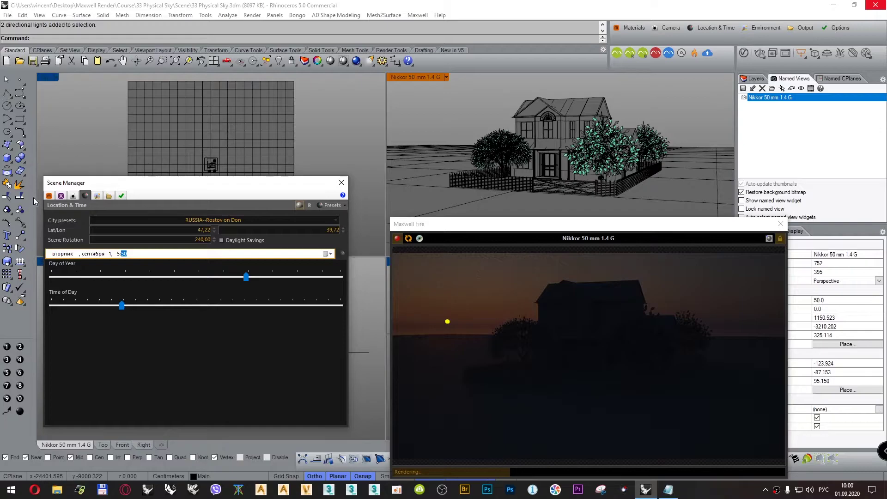
# In the Physical Sky environment settings, try a sun radius of 10 and reduce it to 5
pyautogui.click(96, 196)
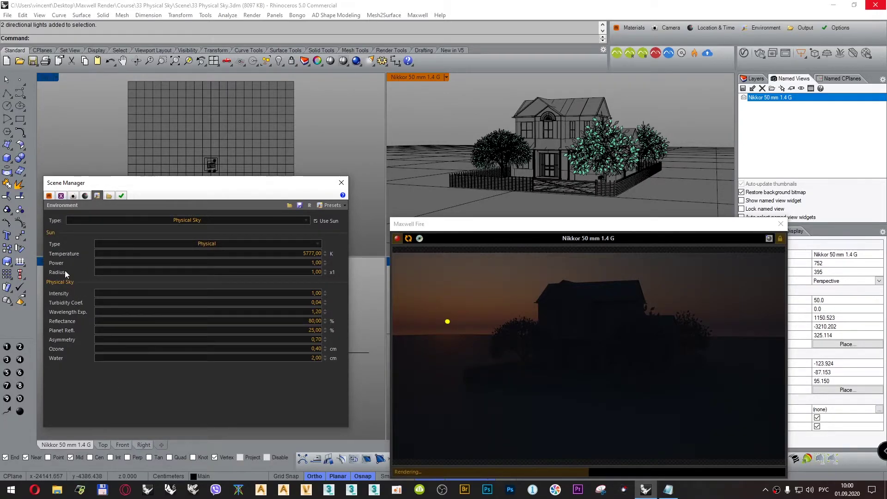
pyautogui.click(310, 271)
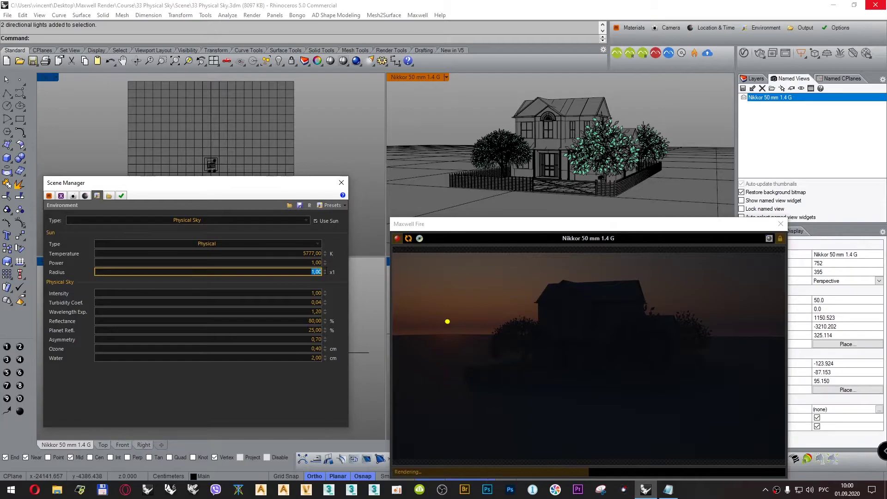
pyautogui.write('10')
pyautogui.click(318, 302)
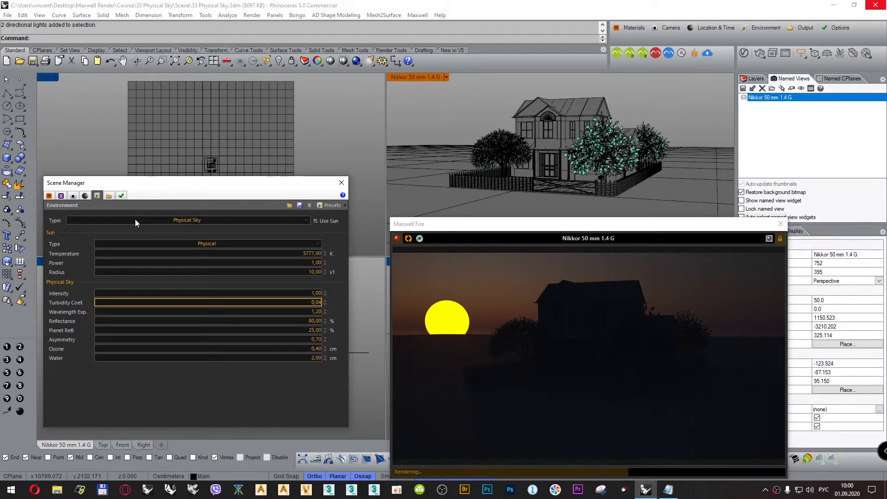
pyautogui.doubleClick(319, 272)
pyautogui.write('5')
pyautogui.press('Return')
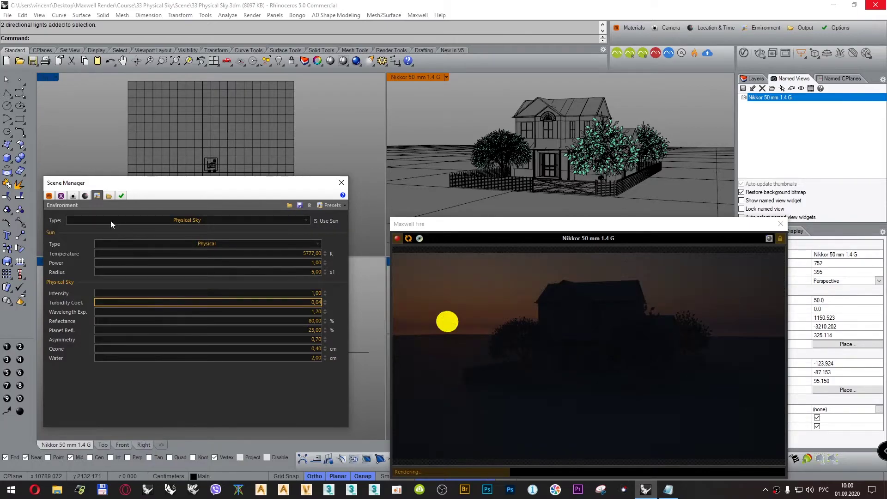
# Set the time of day to 6:13 and the sun radius in the environment settings to 1
pyautogui.click(85, 196)
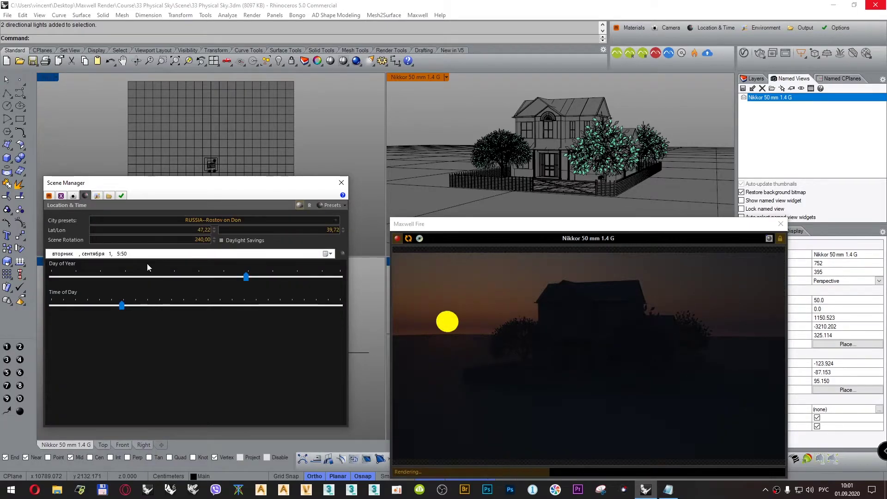
pyautogui.moveTo(123, 306); pyautogui.dragTo(127, 306)
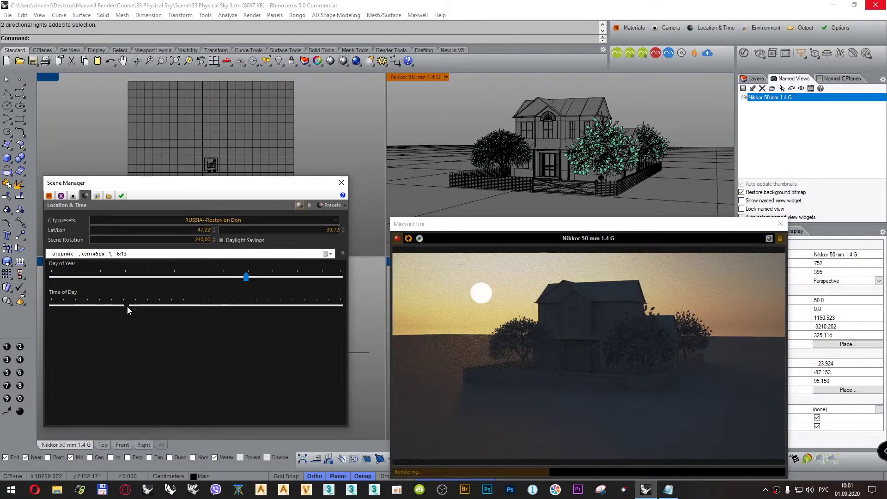
pyautogui.click(97, 196)
pyautogui.click(311, 272)
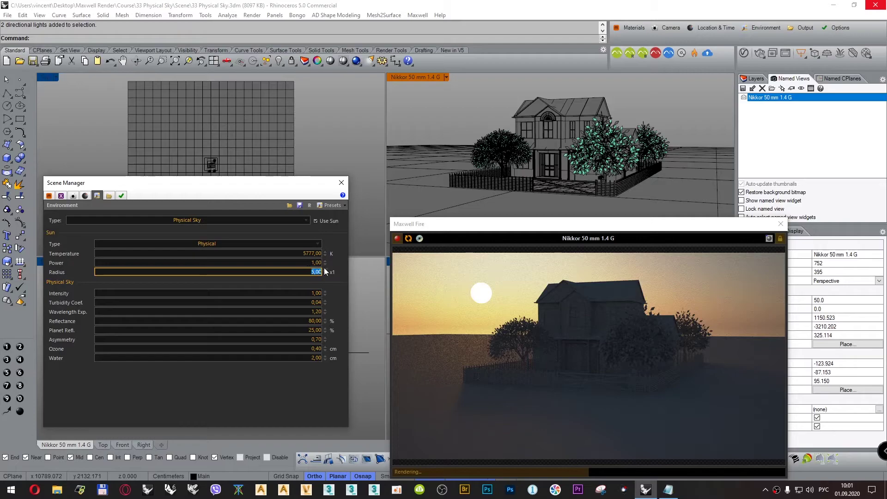
pyautogui.write('1')
pyautogui.press('Tab')
pyautogui.press('Return')
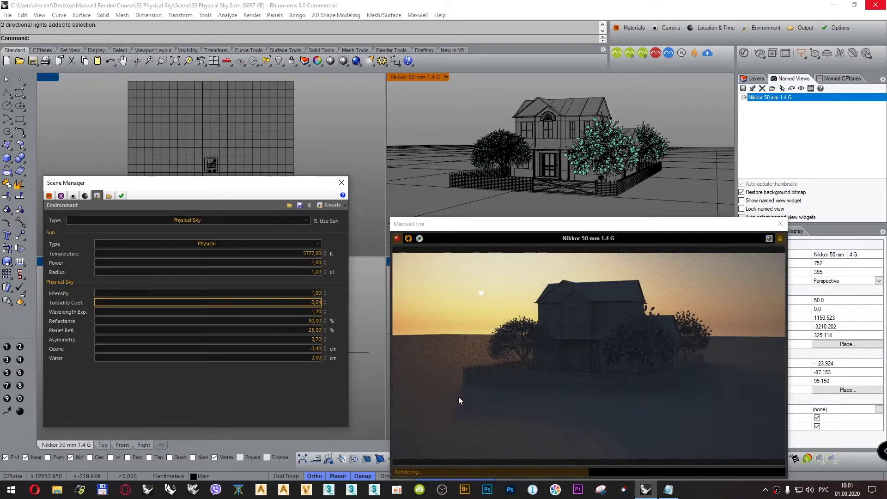
# Set the sun radius to 10 to compare the softness of the shadows
pyautogui.click(315, 272)
pyautogui.write('10')
pyautogui.click(319, 302)
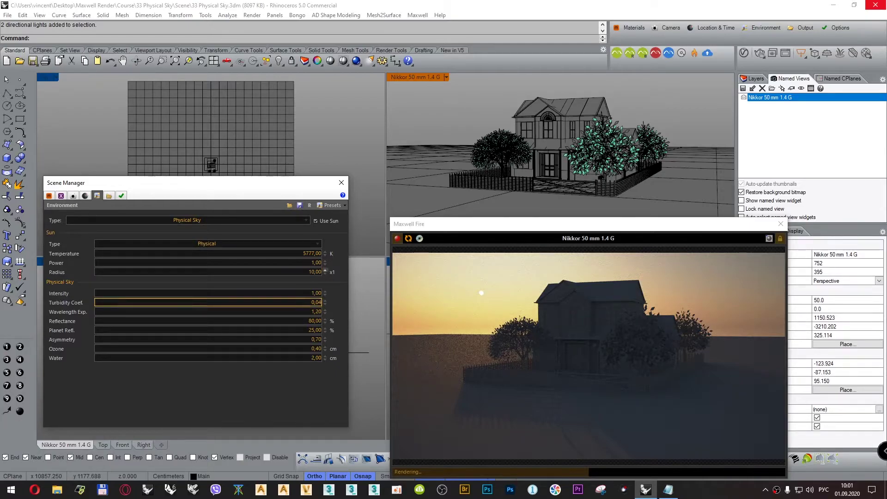
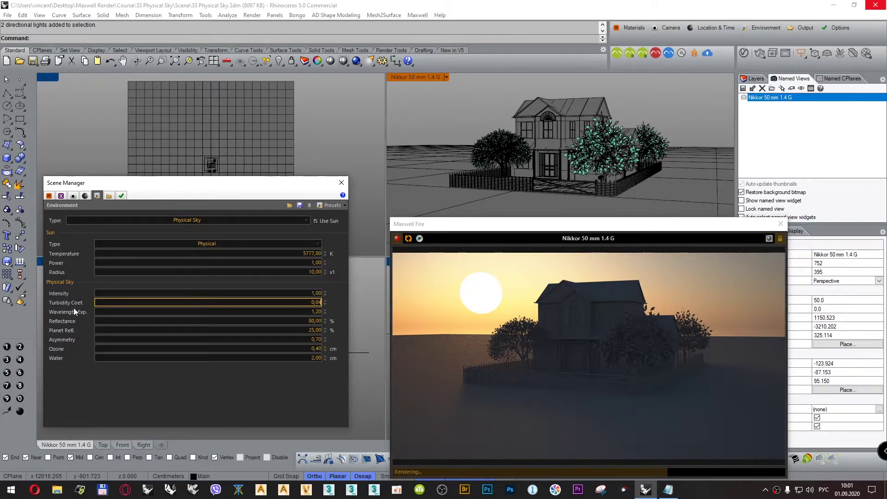
# Set the Physical Sky's turbidity coefficient to 0 to preview a perfectly clear atmosphere
pyautogui.doubleClick(317, 302)
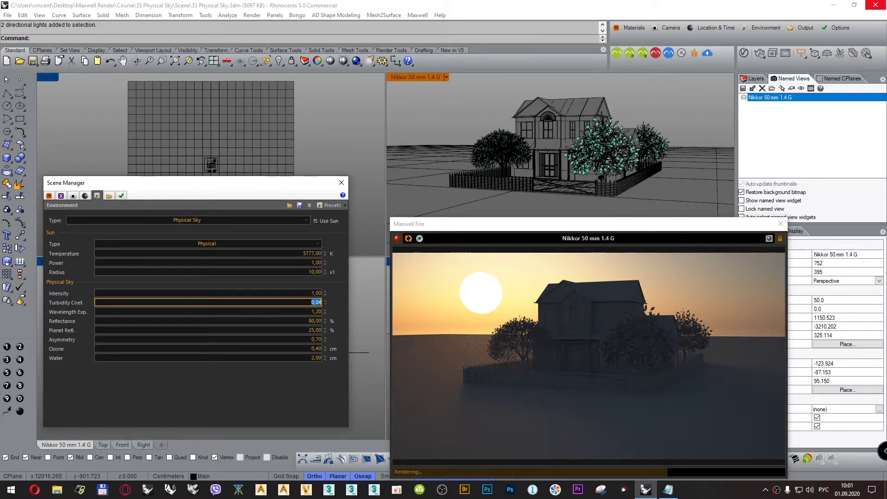
pyautogui.write('0')
pyautogui.click(313, 321)
pyautogui.click(314, 302)
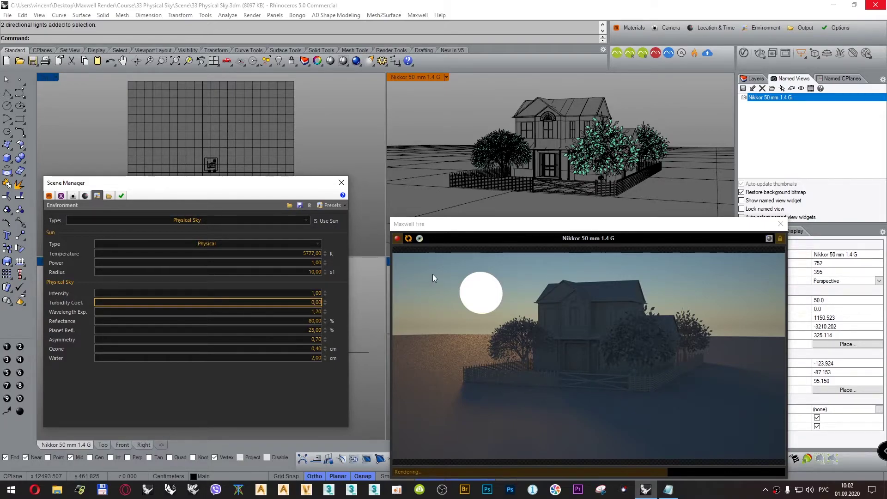
# Restore the Physical Sky's turbidity coefficient to 0.04
pyautogui.doubleClick(323, 302)
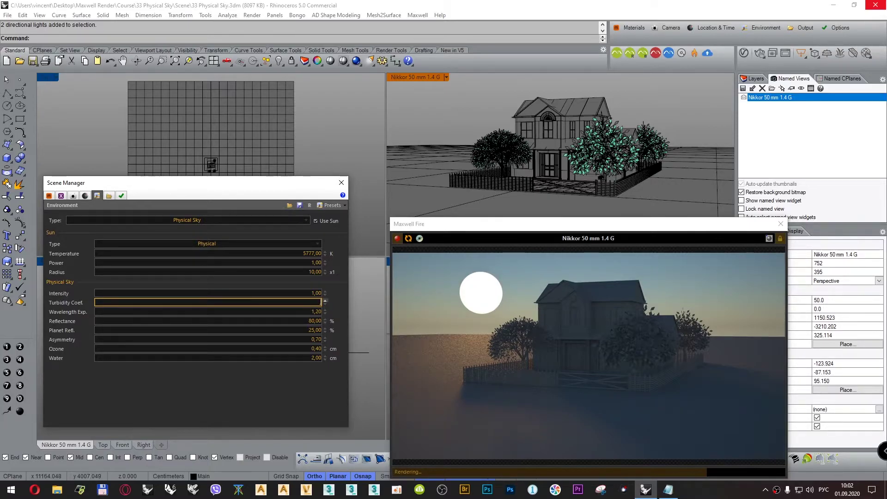
pyautogui.write('0,04')
pyautogui.click(312, 321)
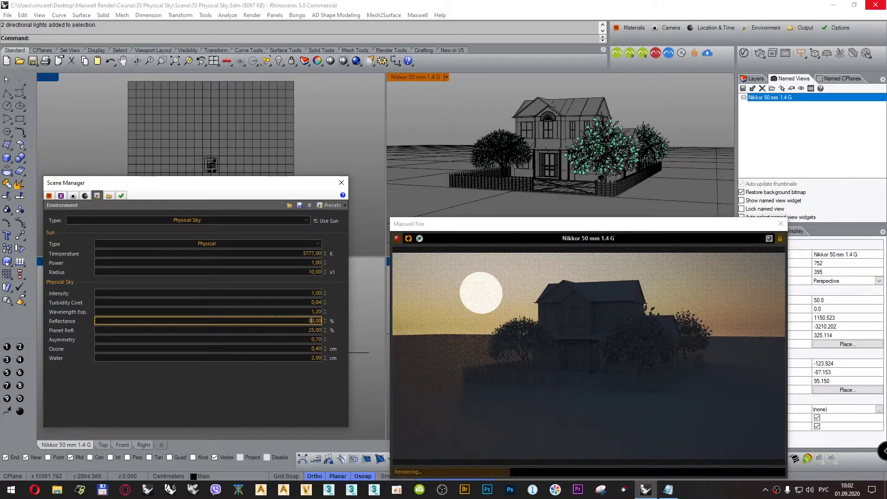
pyautogui.click(319, 303)
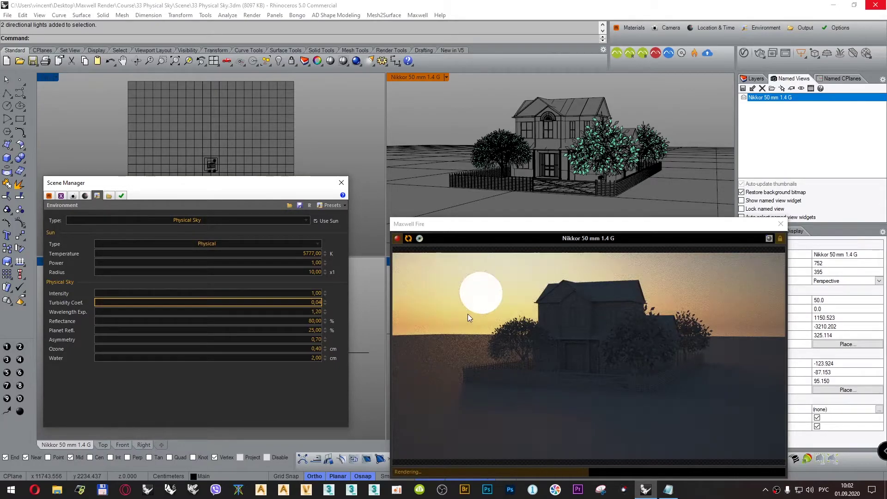
# Set the Physical Sky's wavelength exponent to 100 to preview its effect on the sky colour
pyautogui.press('Tab')
pyautogui.write('100')
pyautogui.press('Tab')
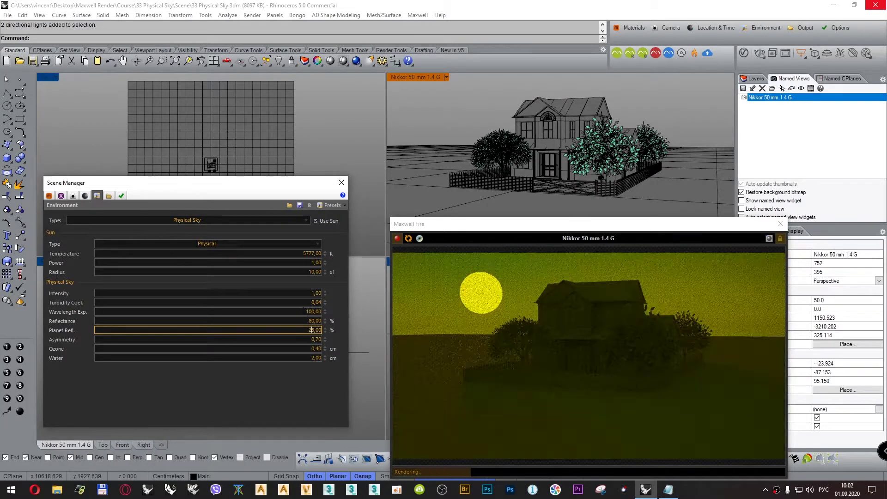
# Restore the Physical Sky's wavelength exponent to 1.2
pyautogui.hotkey('shift', 'Tab')
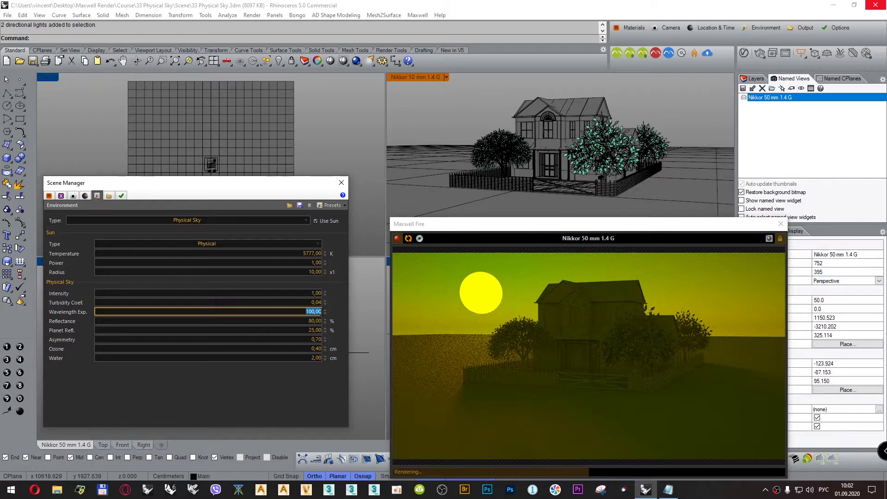
pyautogui.write('0,04')
pyautogui.press('Tab')
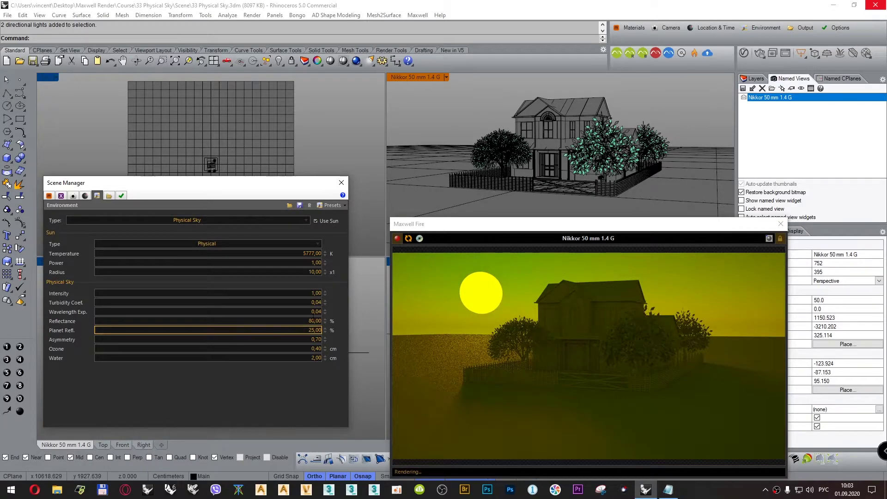
pyautogui.click(317, 311)
pyautogui.press('BackSpace')
pyautogui.press('BackSpace')
pyautogui.press('BackSpace')
pyautogui.press('BackSpace')
pyautogui.write('1,2')
pyautogui.click(311, 330)
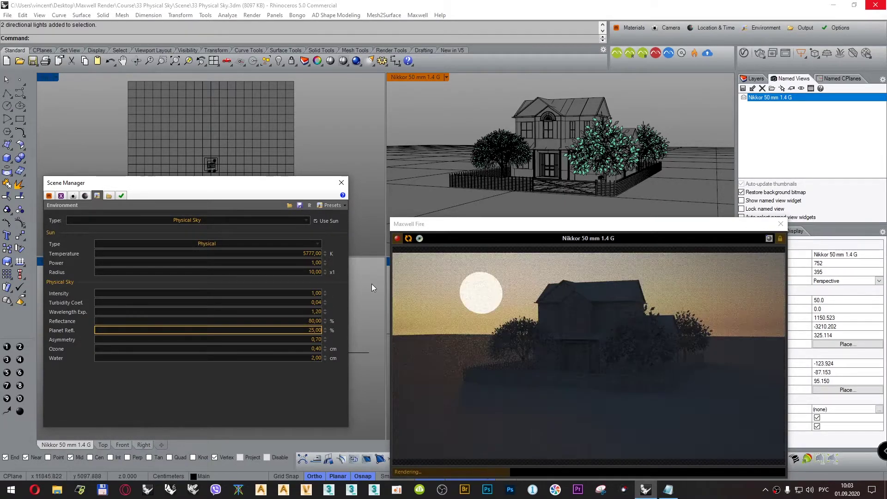
# Set the Physical Sky's reflectance to 0% and then 100% to compare the sky brightness
pyautogui.doubleClick(326, 319)
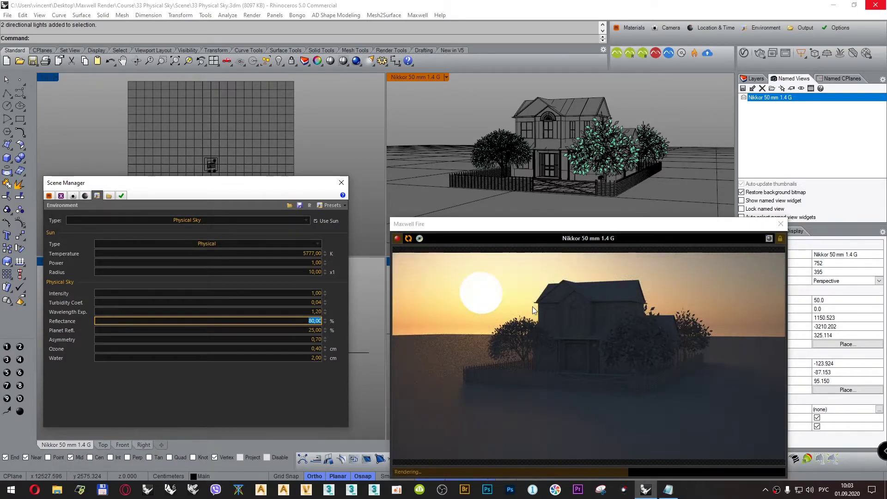
pyautogui.write('0')
pyautogui.press('Tab')
pyautogui.press('Tab')
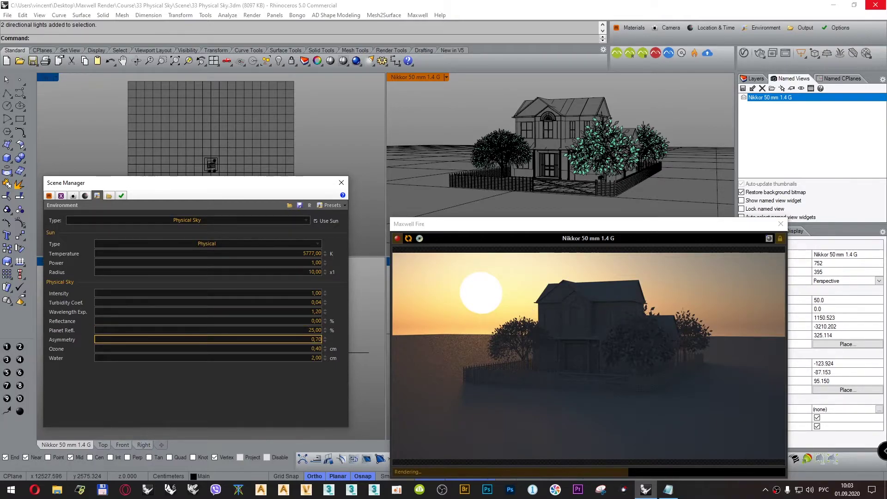
pyautogui.hotkey('shift', 'Tab')
pyautogui.hotkey('shift', 'Tab')
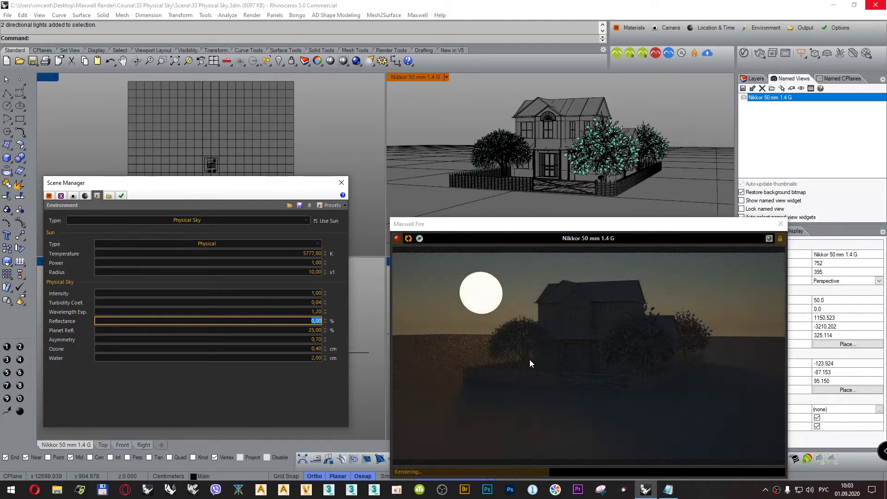
pyautogui.write('100')
pyautogui.press('Tab')
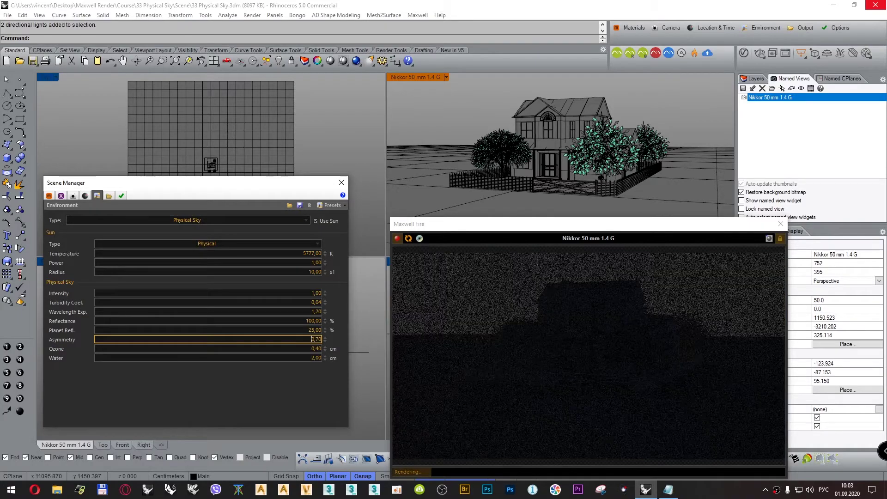
# Restore the Physical Sky's reflectance to 80%
pyautogui.click(314, 321)
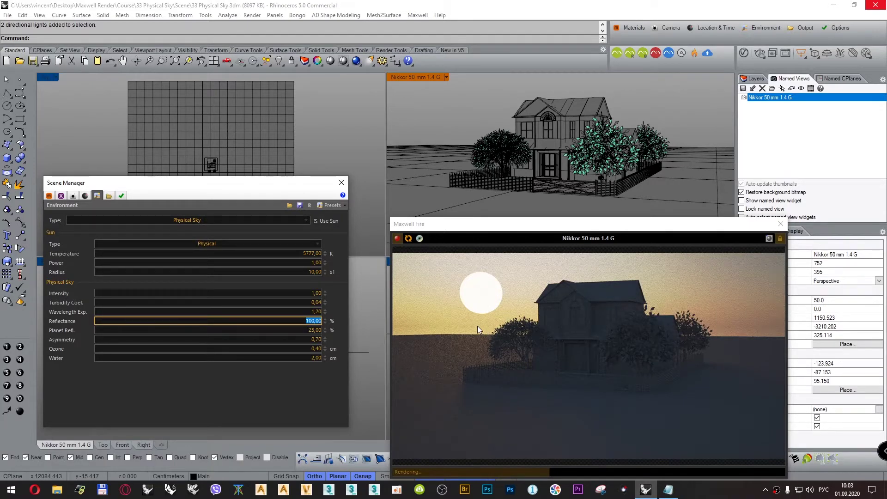
pyautogui.write('80')
pyautogui.press('Tab')
pyautogui.press('Tab')
# Set the planet reflectance to 0% and then 100% to compare its influence on the scene lighting
pyautogui.hotkey('shift', 'Tab')
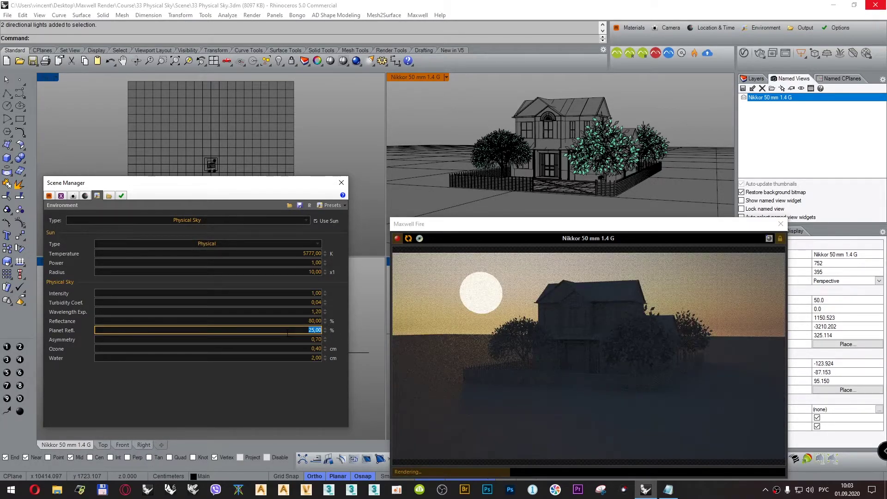
pyautogui.write('0')
pyautogui.press('Tab')
pyautogui.press('Tab')
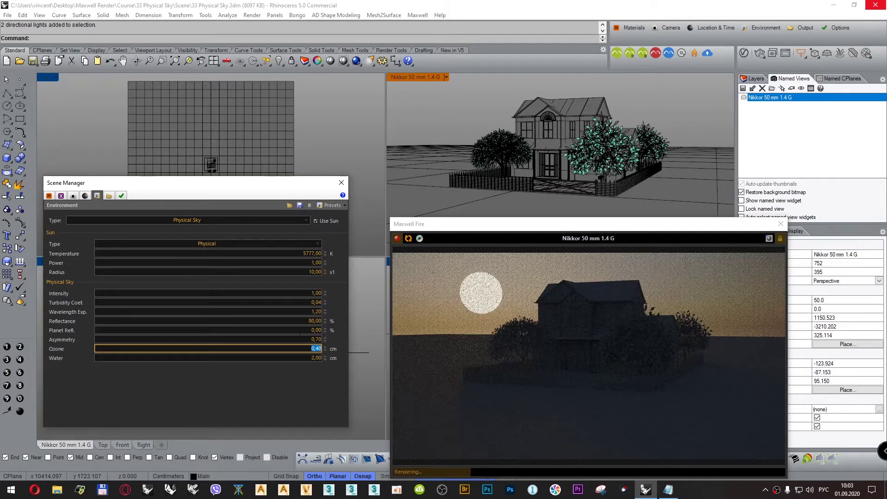
pyautogui.hotkey('shift', 'Tab')
pyautogui.hotkey('shift', 'Tab')
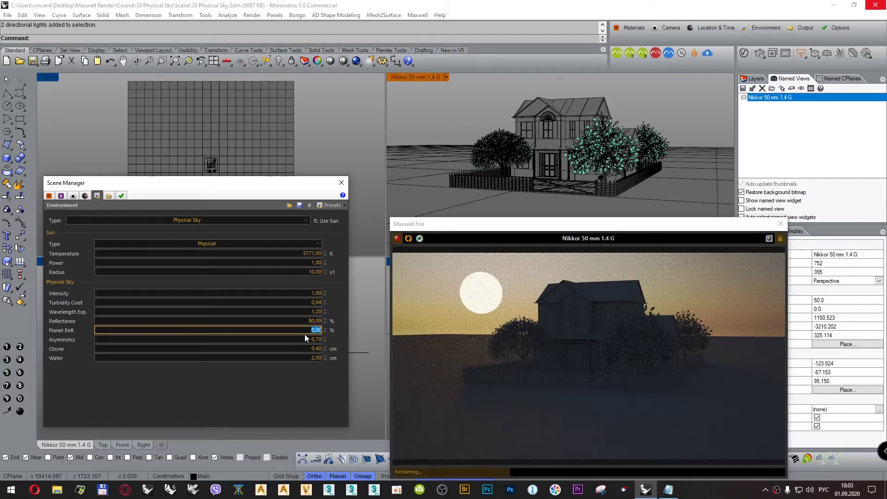
pyautogui.write('100')
pyautogui.press('Tab')
pyautogui.press('Tab')
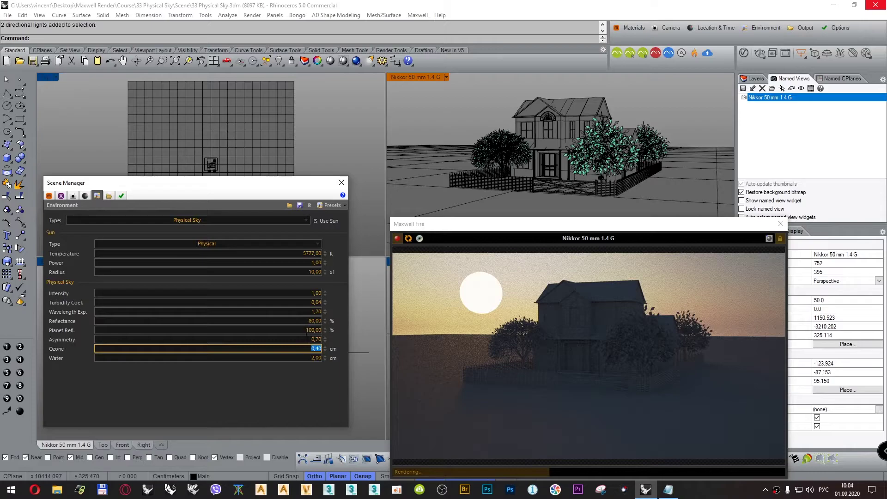
# Restore the planet reflectance to 25%
pyautogui.click(326, 332)
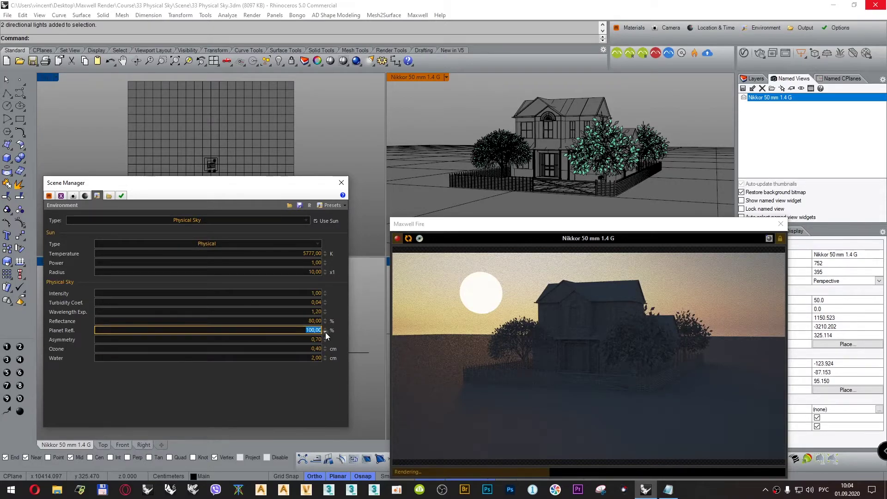
pyautogui.write('25')
pyautogui.click(316, 349)
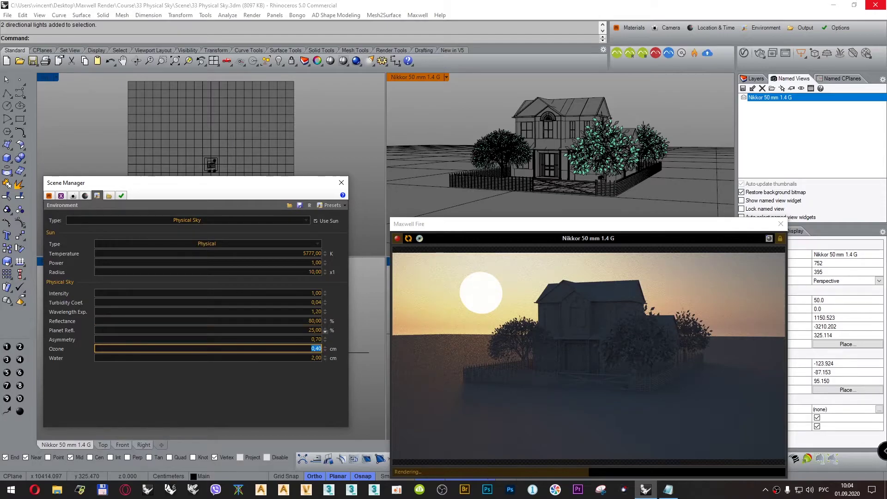
# Set the Physical Sky's asymmetry to 1 and then 0 to compare the two extremes
pyautogui.click(306, 340)
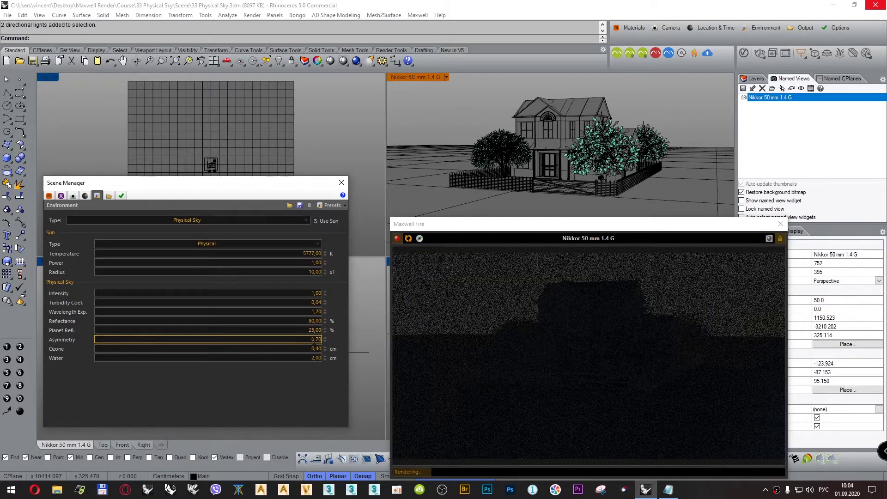
pyautogui.doubleClick(317, 339)
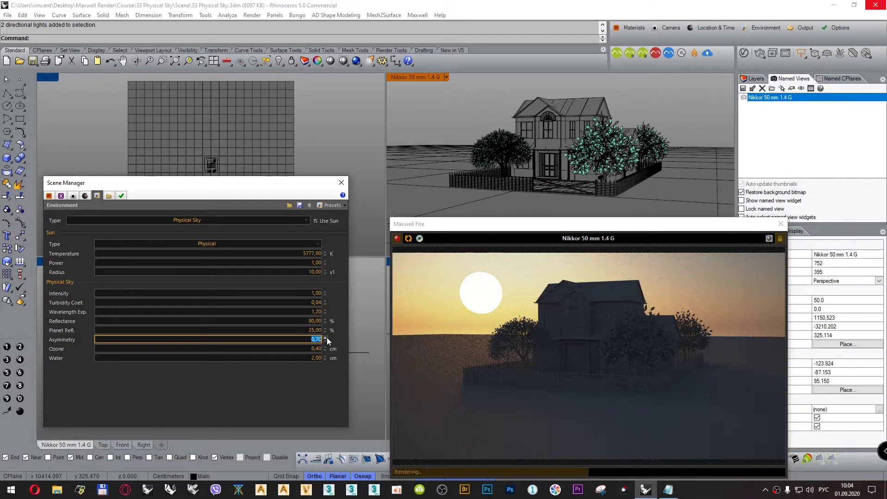
pyautogui.write('1')
pyautogui.press('Tab')
pyautogui.press('Tab')
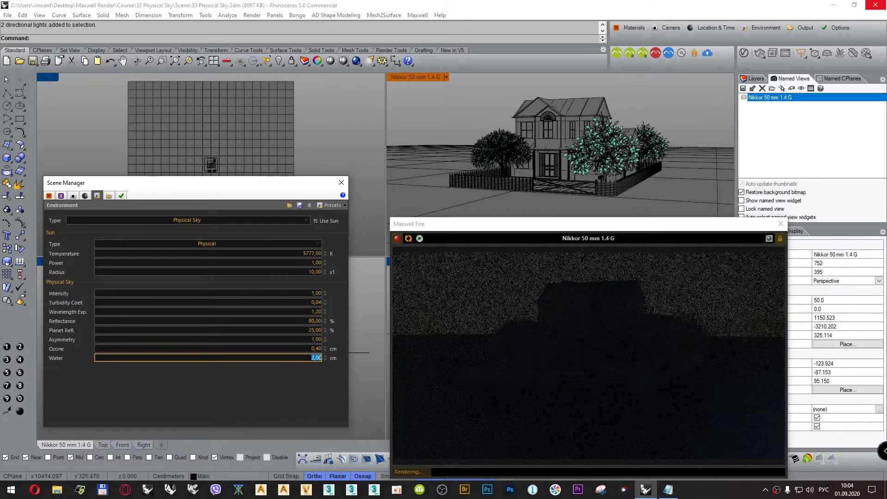
pyautogui.click(307, 341)
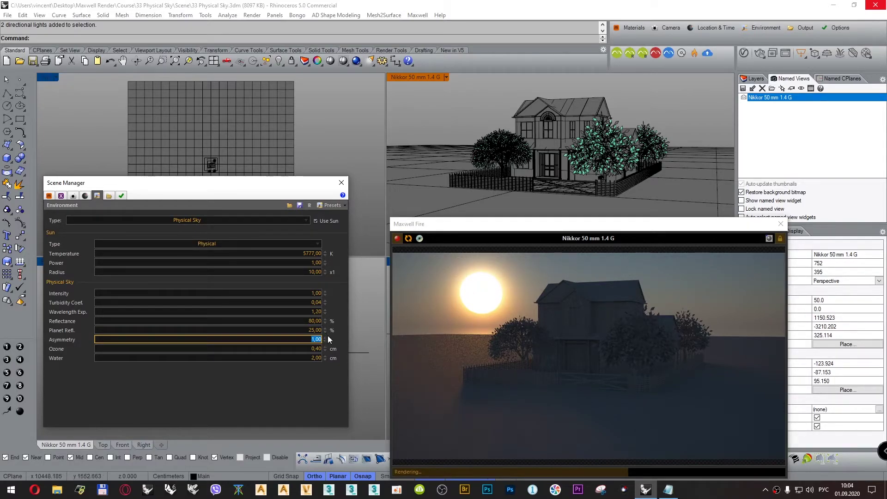
pyautogui.write('0')
pyautogui.press('Tab')
pyautogui.press('Tab')
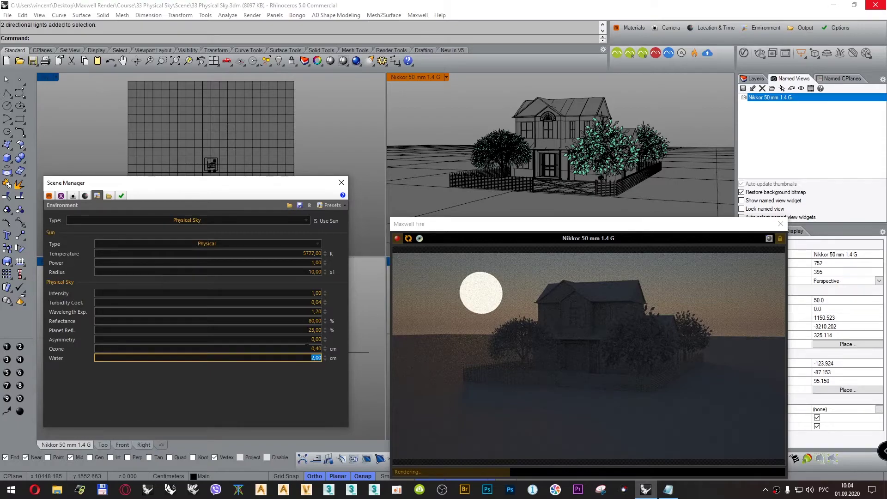
# Set the asymmetry to 0.5 and then 0.75 to compare the glow around the sun
pyautogui.click(325, 338)
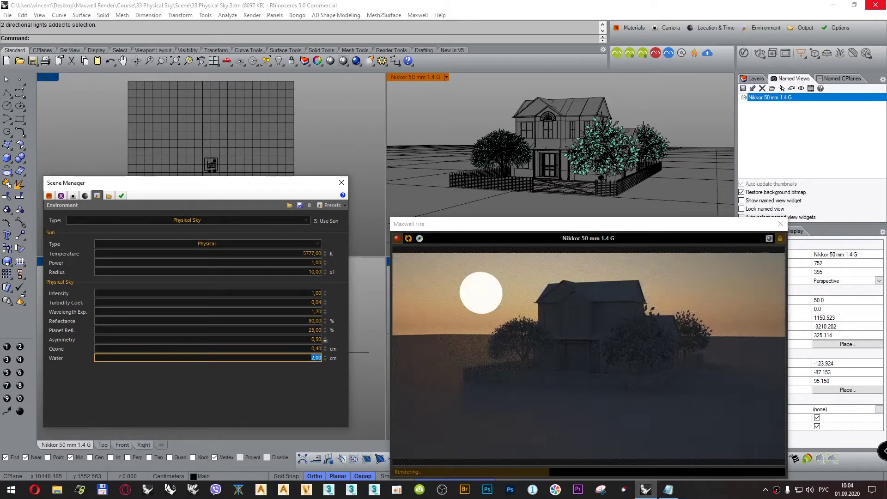
pyautogui.click(322, 340)
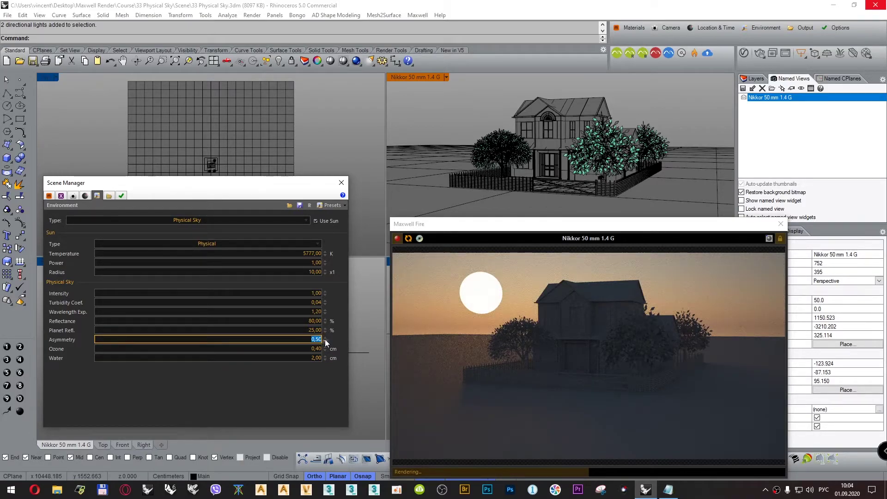
pyautogui.write('0,75')
pyautogui.press('Tab')
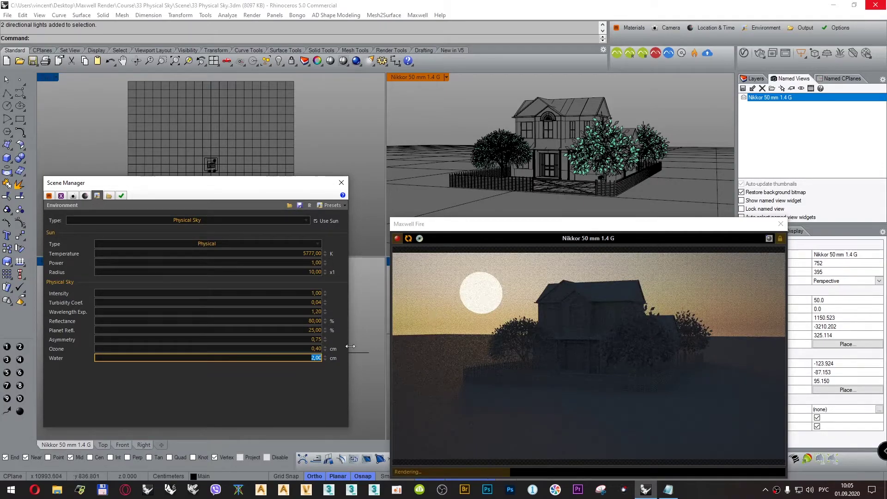
# Set the asymmetry to 0.85 and then 0.95 to compare stronger glows around the sun
pyautogui.click(319, 339)
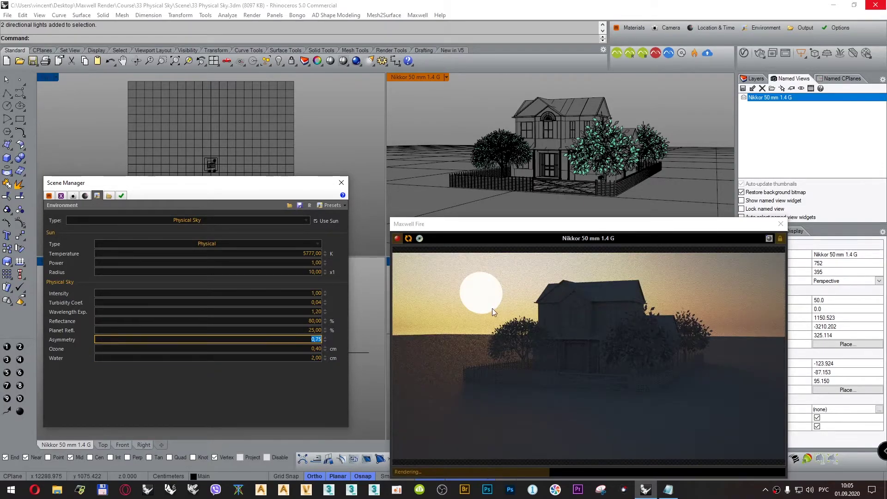
pyautogui.write('0,85')
pyautogui.press('Tab')
pyautogui.press('Tab')
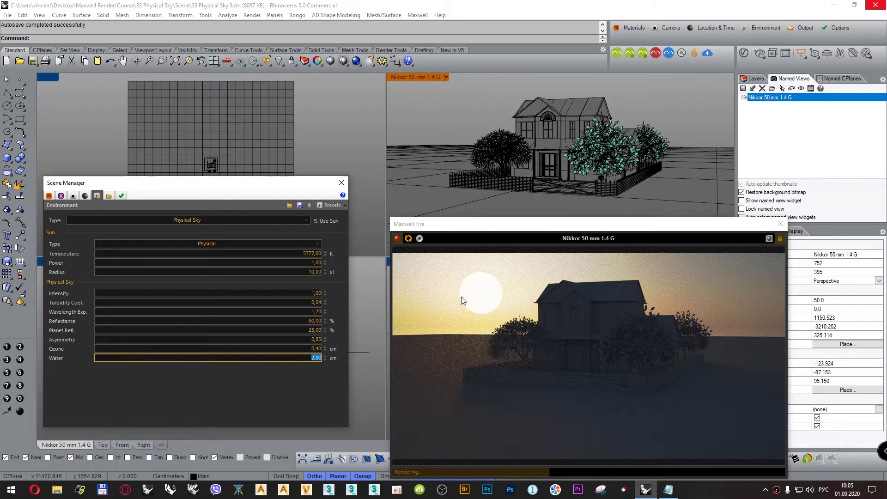
pyautogui.click(308, 339)
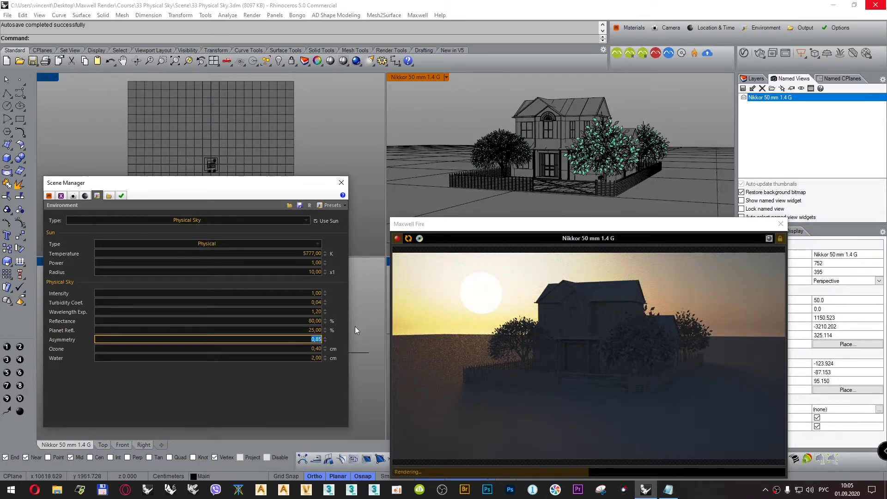
pyautogui.write('0,95')
pyautogui.press('Tab')
pyautogui.press('Tab')
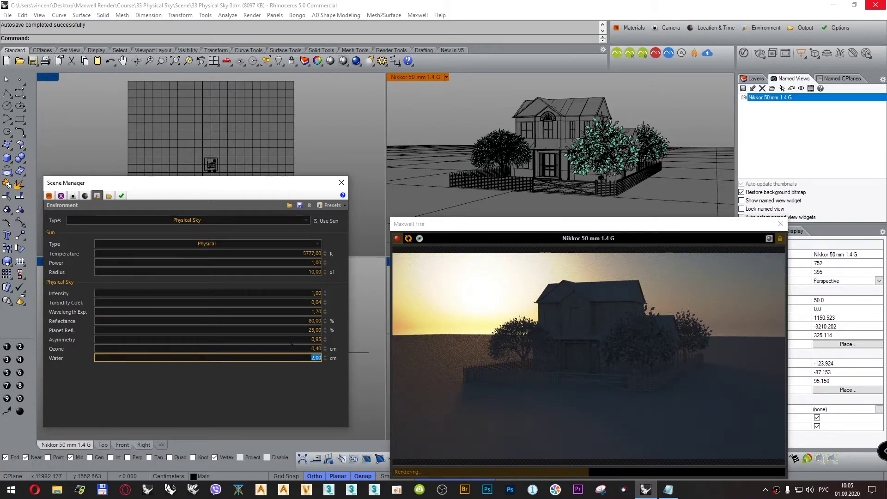
# Set the asymmetry back to 0 to preview the sky without concentrated scattering
pyautogui.click(320, 340)
pyautogui.write('0')
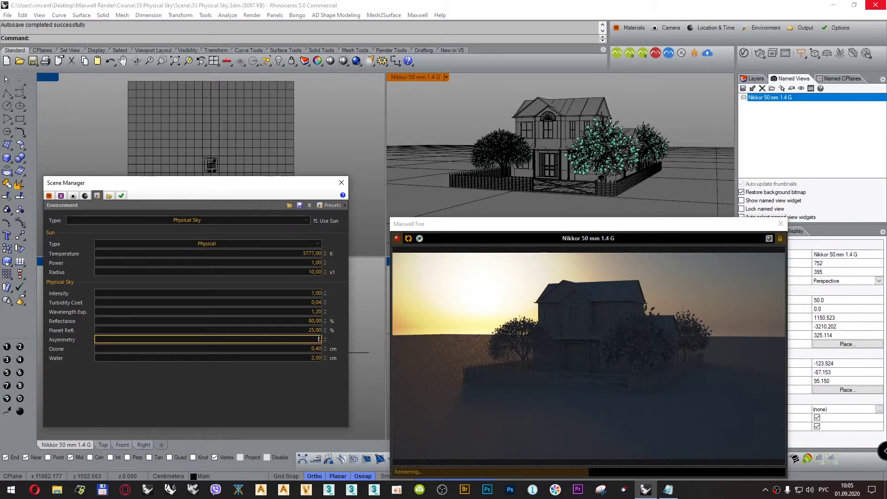
pyautogui.click(318, 358)
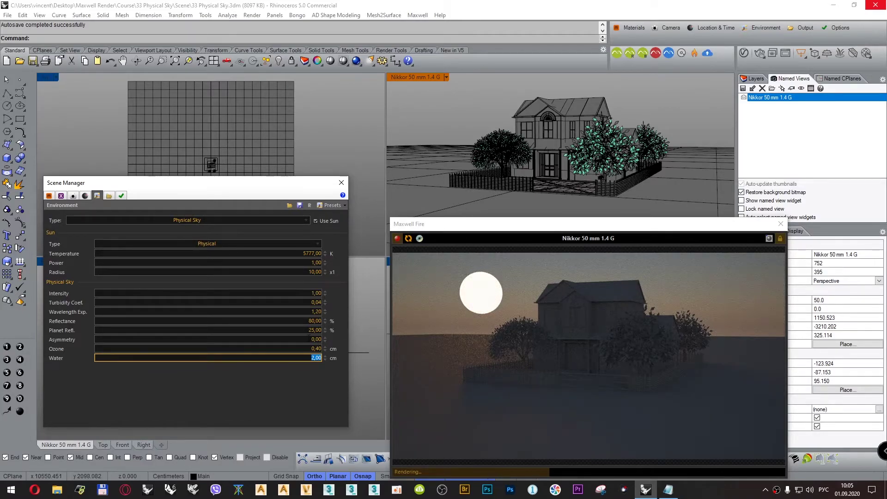
# Raise the asymmetry through 0.5 and 0.8 to 1, previewing the sky at each value
pyautogui.click(325, 337)
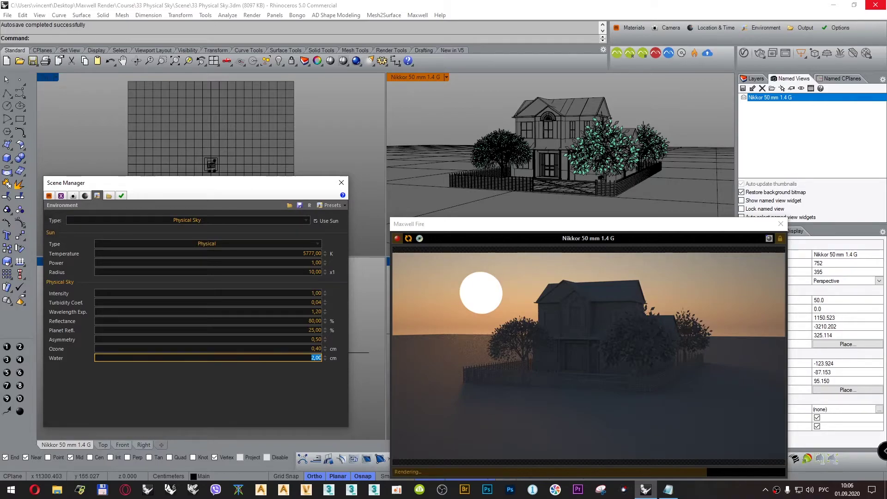
pyautogui.click(321, 339)
pyautogui.write('0,8')
pyautogui.press('Tab')
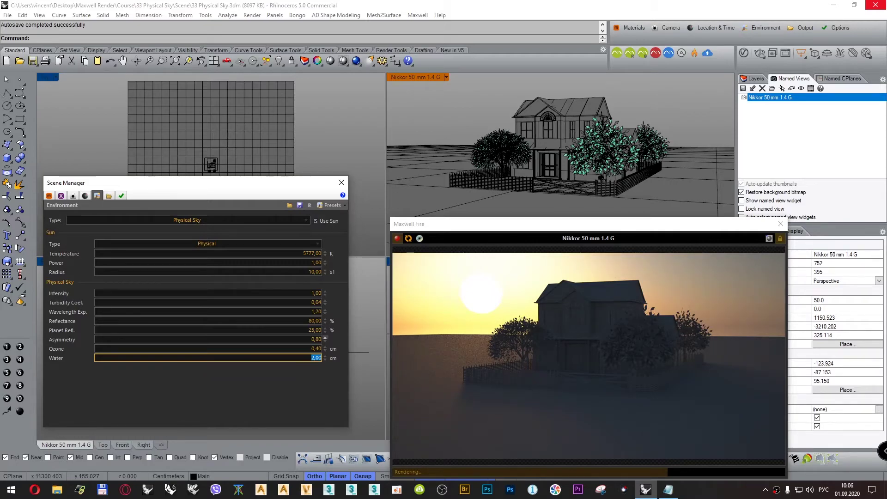
pyautogui.click(325, 337)
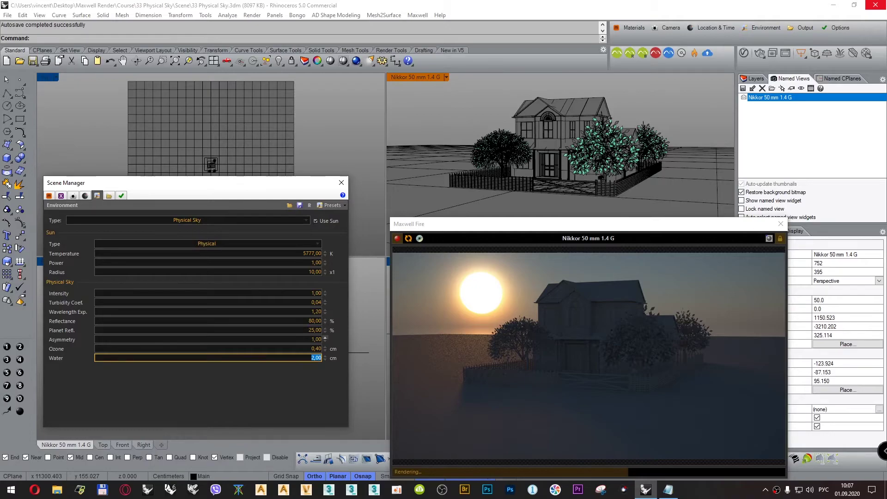
# Set the Physical Sky's ozone to 1 cm and then 3 cm to compare the blue tint
pyautogui.click(328, 350)
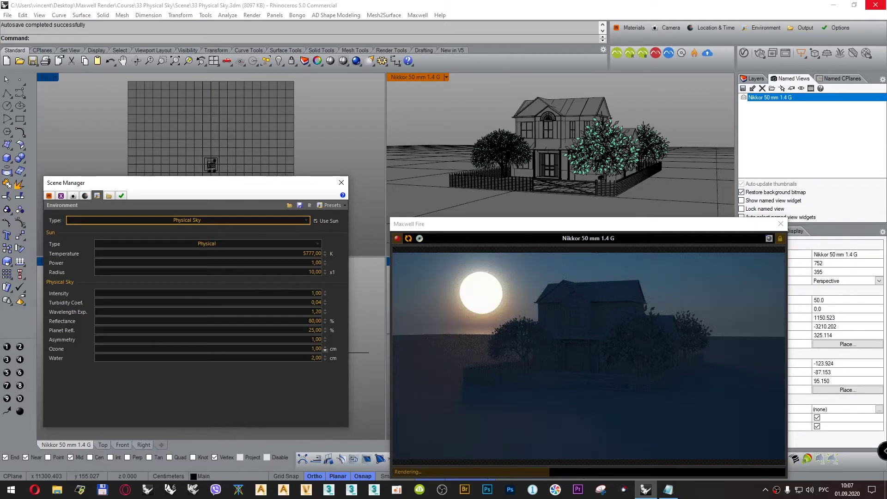
pyautogui.doubleClick(313, 349)
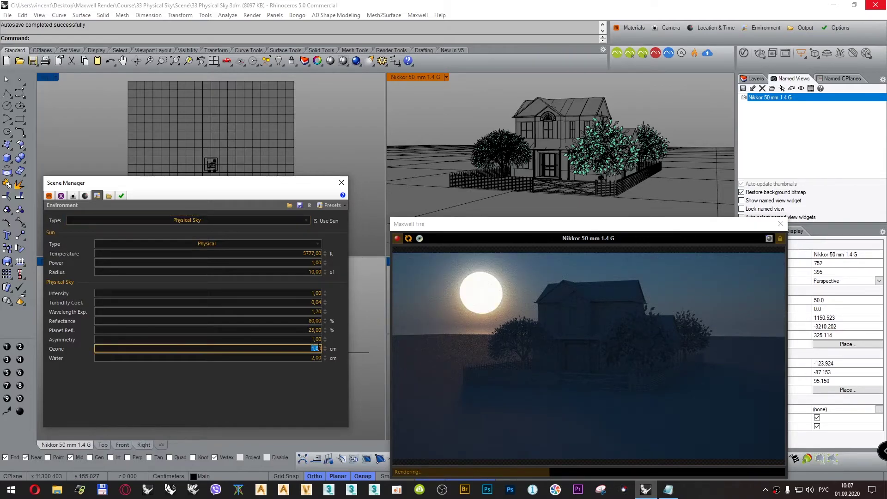
pyautogui.write('3')
pyautogui.press('Return')
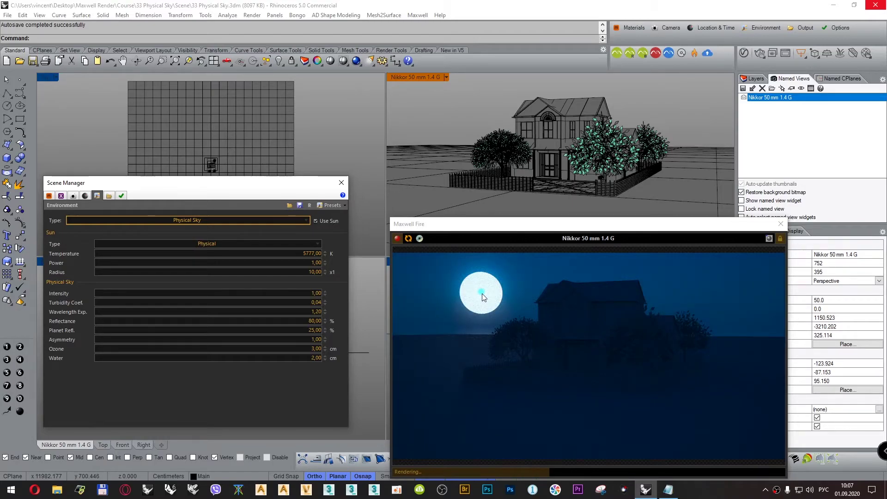
# Set the Physical Sky's ozone to 2 cm and compare the sun at power 0.5 and 1
pyautogui.click(319, 349)
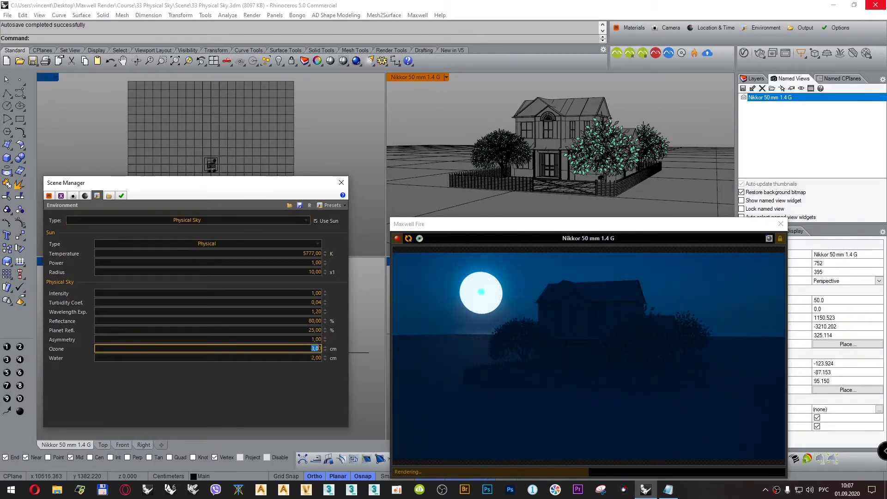
pyautogui.click(325, 350)
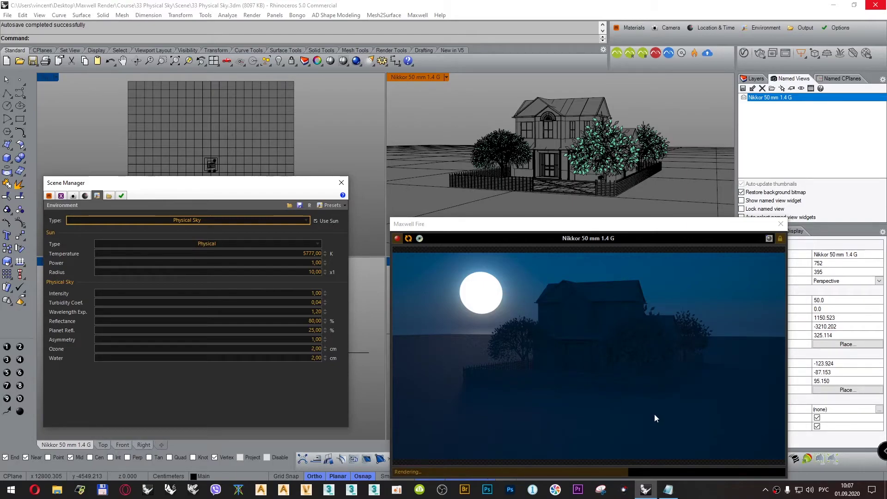
pyautogui.doubleClick(317, 262)
pyautogui.write('0,5')
pyautogui.doubleClick(316, 293)
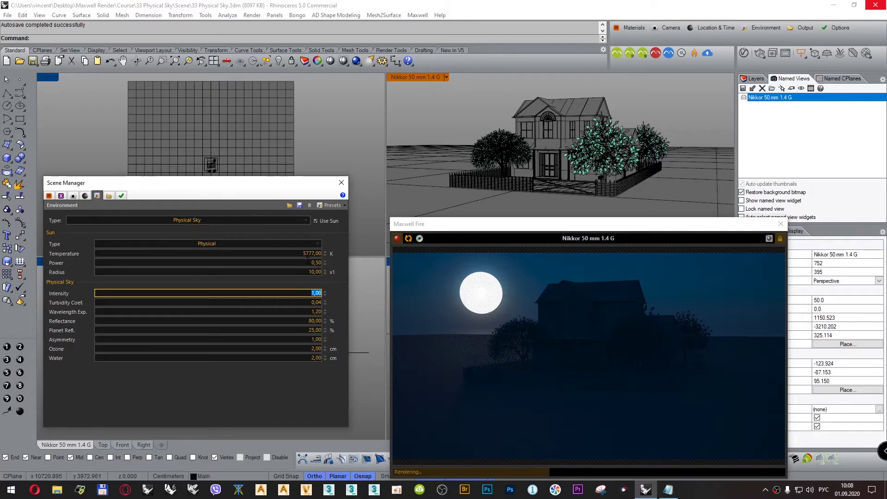
pyautogui.click(326, 261)
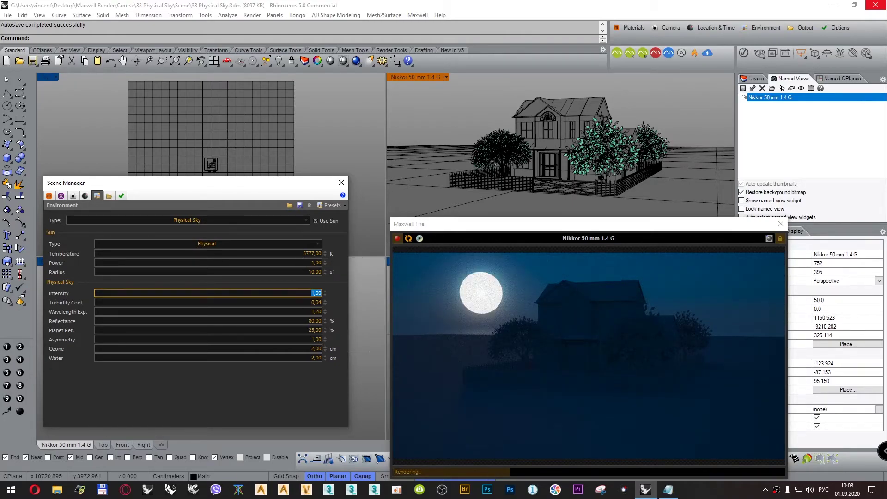
pyautogui.click(333, 207)
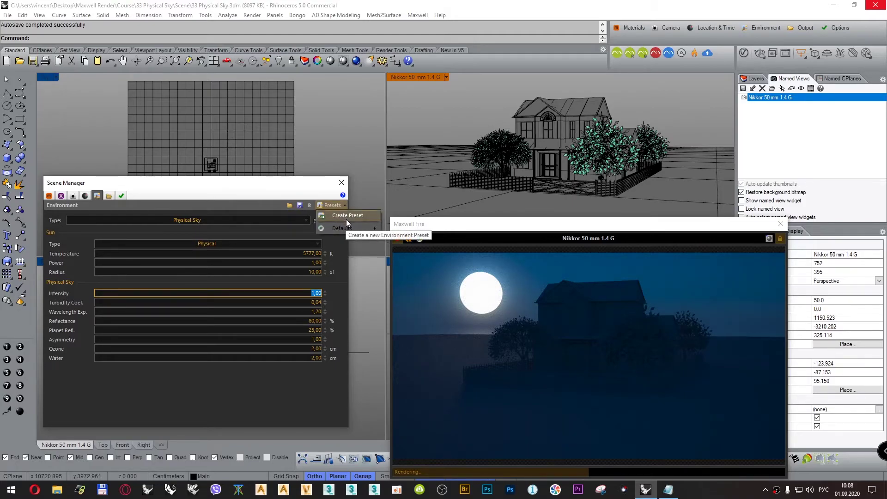
pyautogui.moveTo(365, 228)
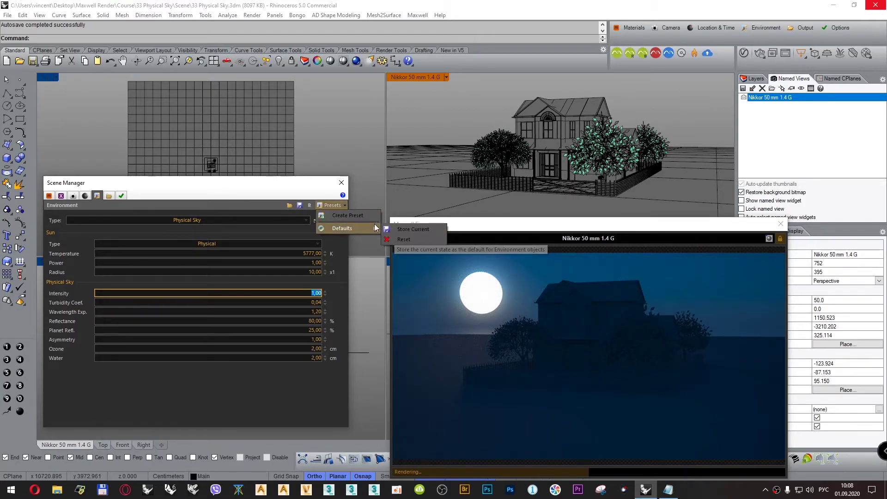
pyautogui.click(283, 187)
pyautogui.moveTo(283, 188); pyautogui.dragTo(293, 183)
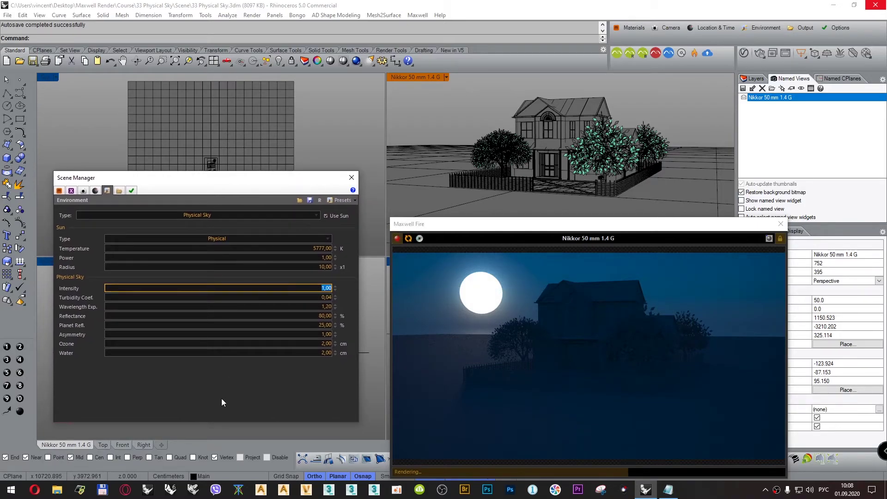
# Switch the environment type to Constant Dome and set the sun type to Custom
pyautogui.click(206, 213)
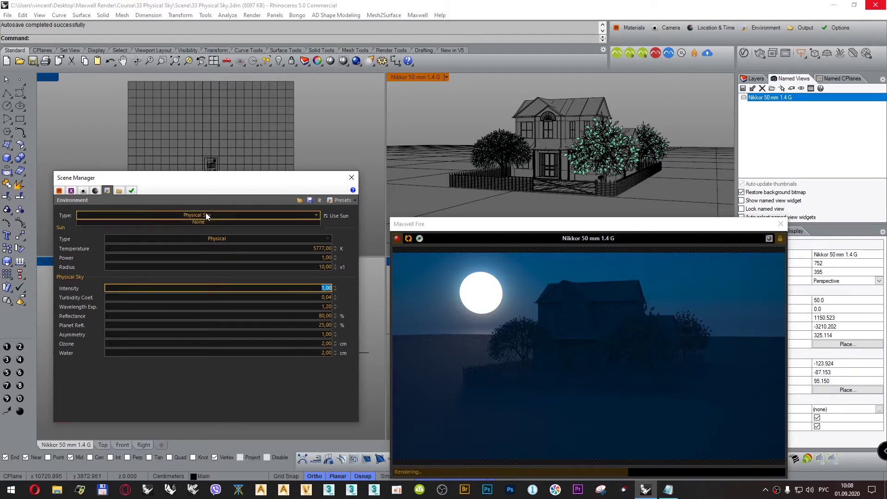
pyautogui.click(203, 222)
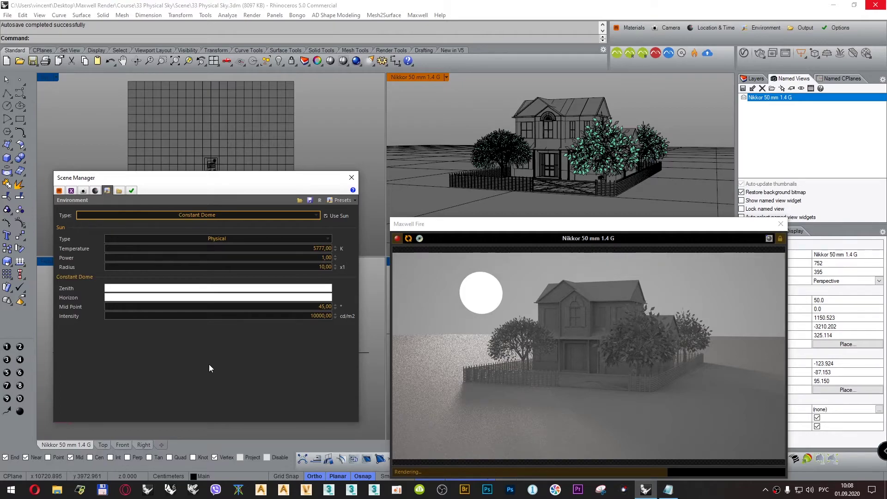
pyautogui.click(223, 238)
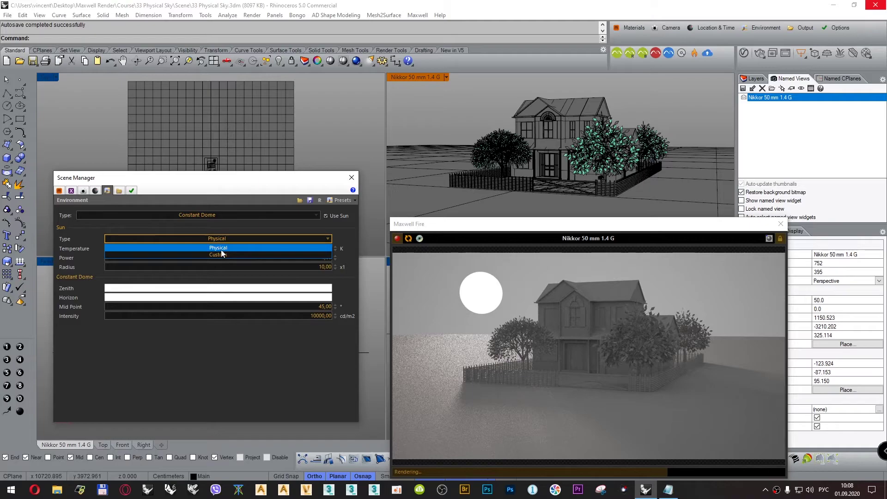
pyautogui.click(220, 254)
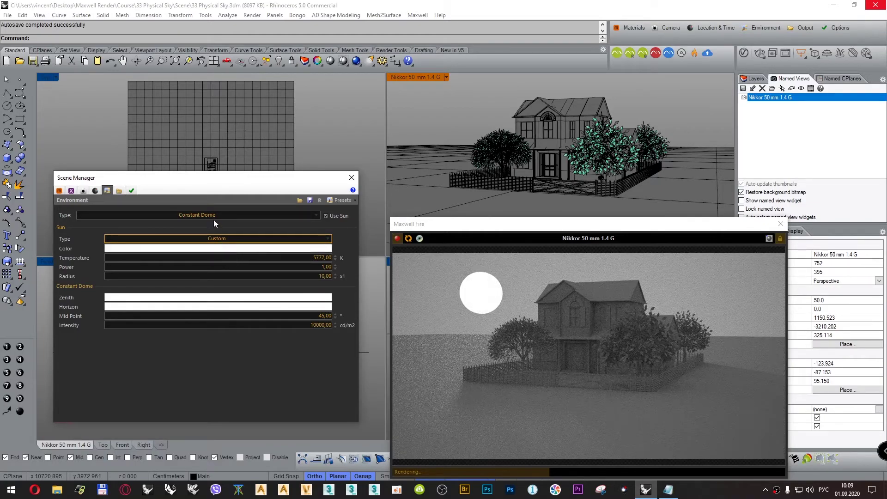
# Return the environment type to Physical Sky and give the custom sun a light yellow-orange colour
pyautogui.click(213, 215)
pyautogui.click(213, 231)
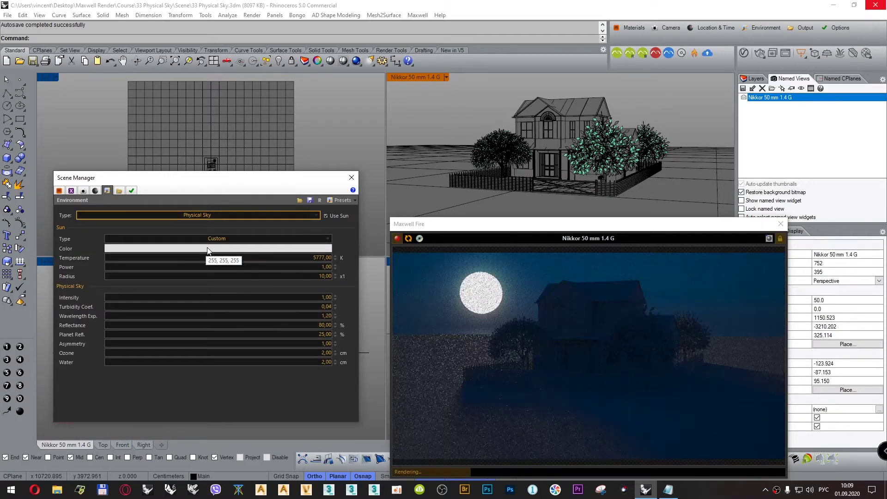
pyautogui.click(207, 250)
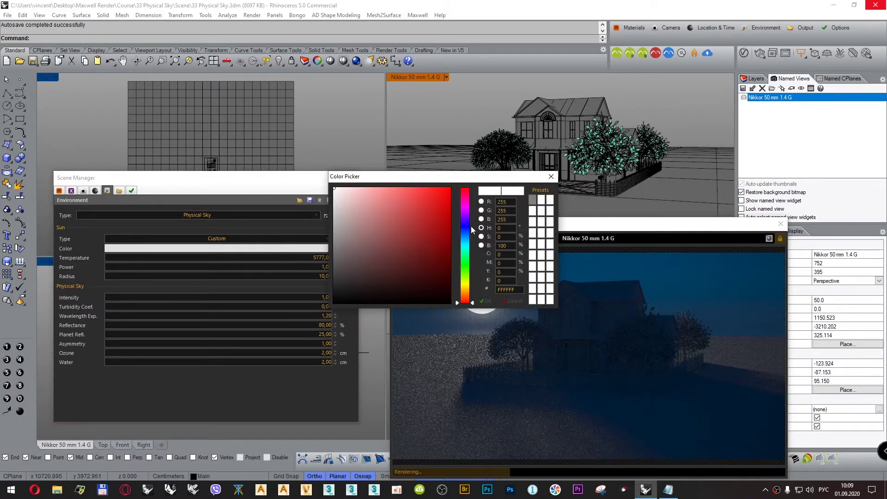
pyautogui.moveTo(458, 295); pyautogui.dragTo(458, 290)
pyautogui.click(421, 215)
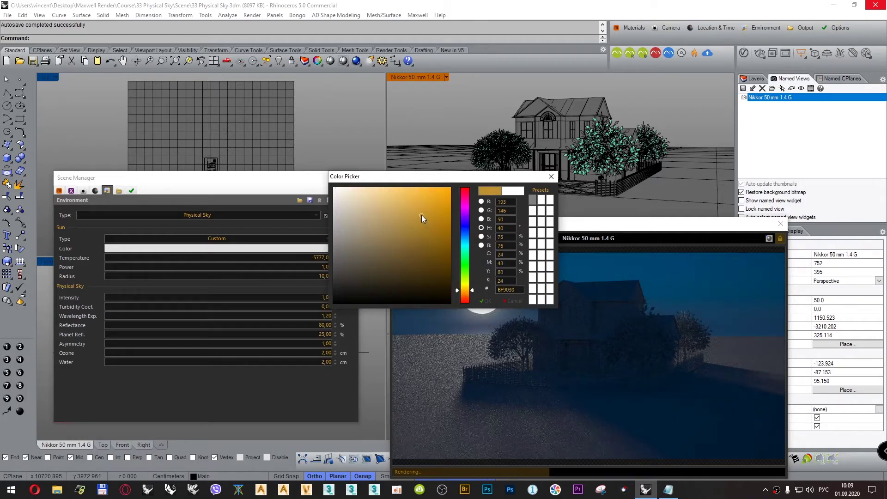
pyautogui.moveTo(421, 214); pyautogui.dragTo(402, 206)
pyautogui.click(488, 302)
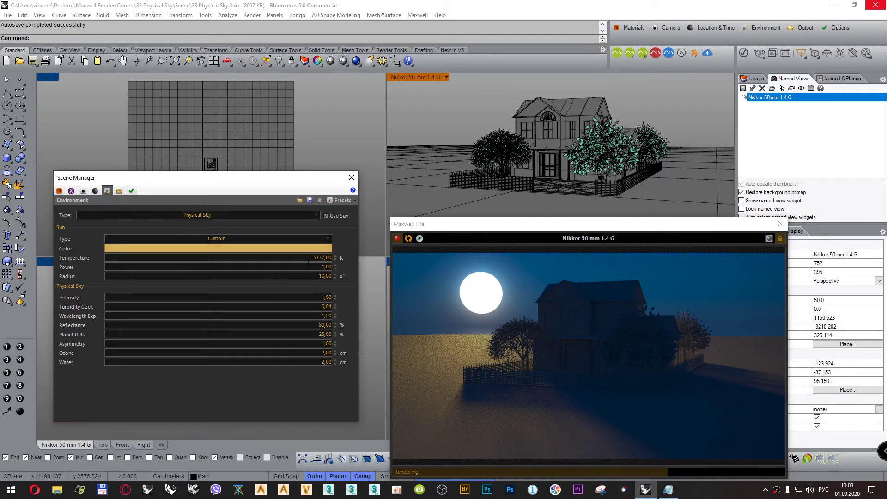
# Set the sun type back to Physical and reset all environment settings to their defaults
pyautogui.click(228, 236)
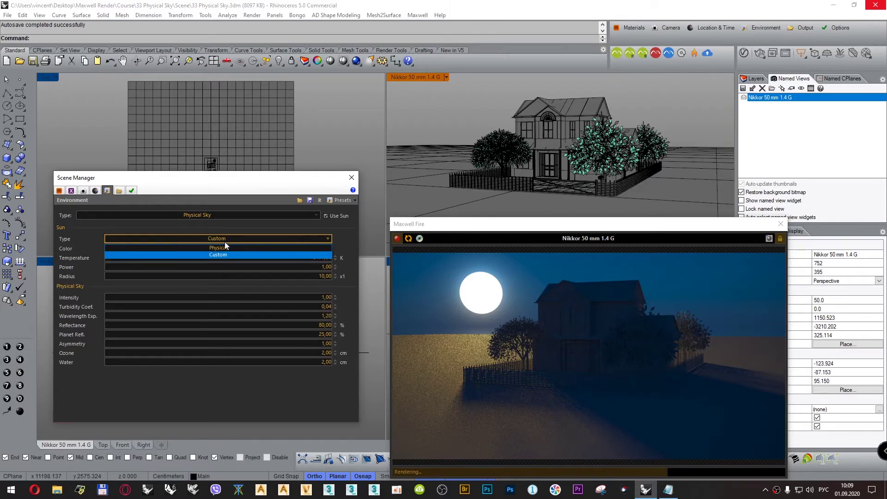
pyautogui.click(226, 248)
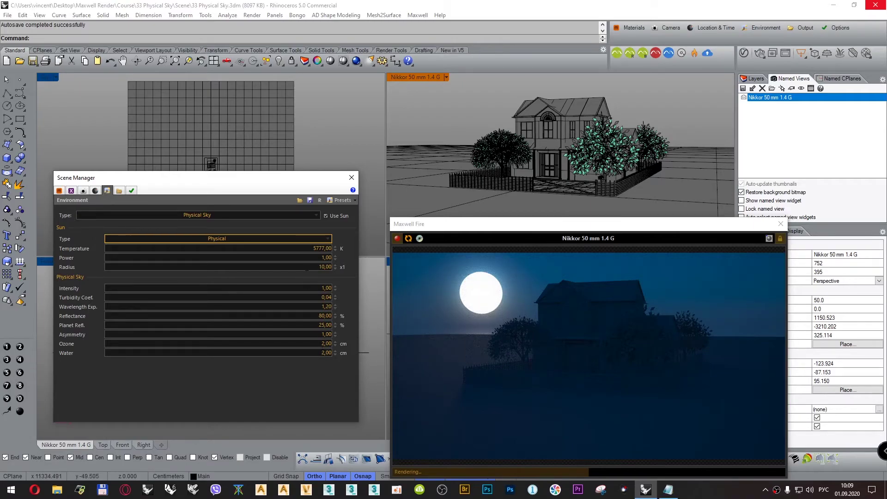
pyautogui.click(319, 200)
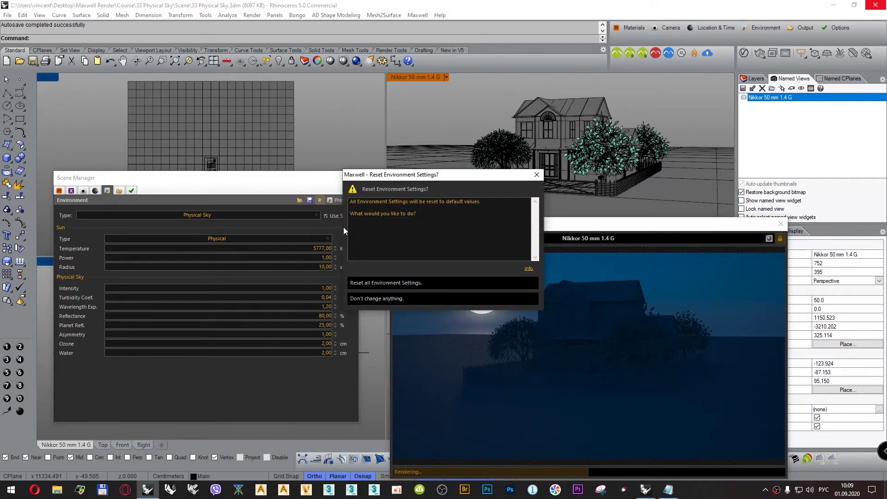
pyautogui.click(368, 283)
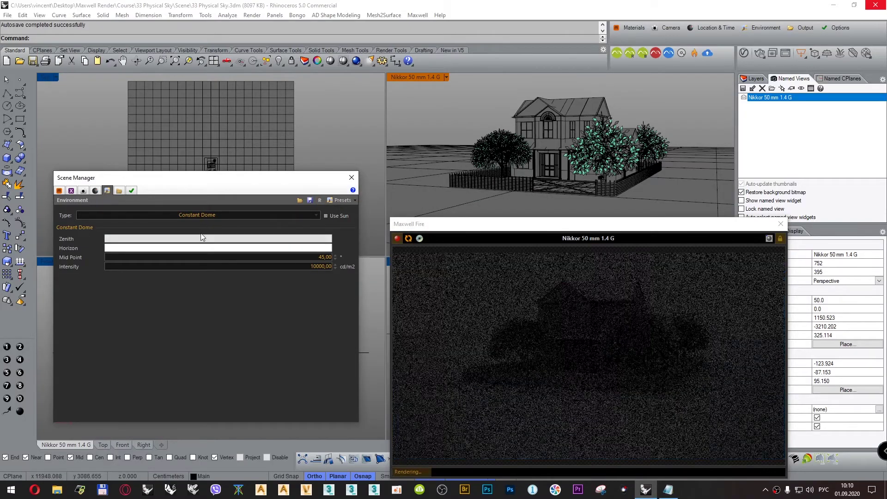
# Set the environment type to Physical Sky and enable the sun
pyautogui.click(208, 215)
pyautogui.click(204, 226)
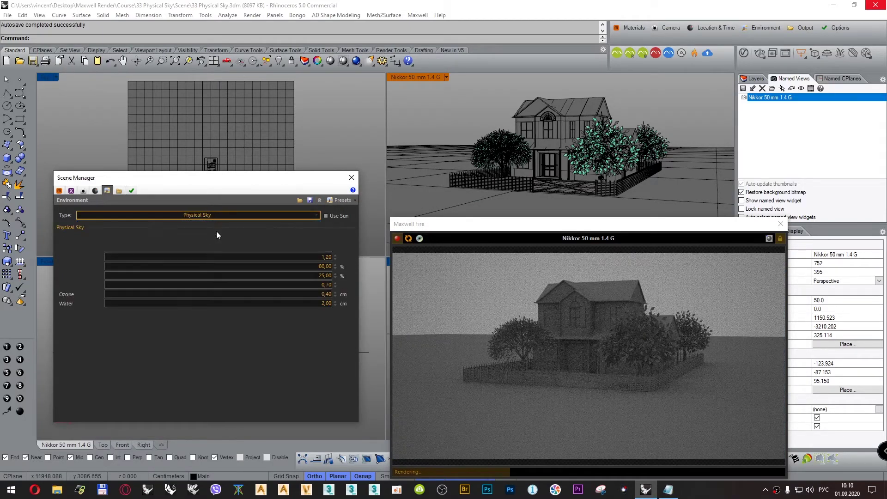
pyautogui.click(326, 216)
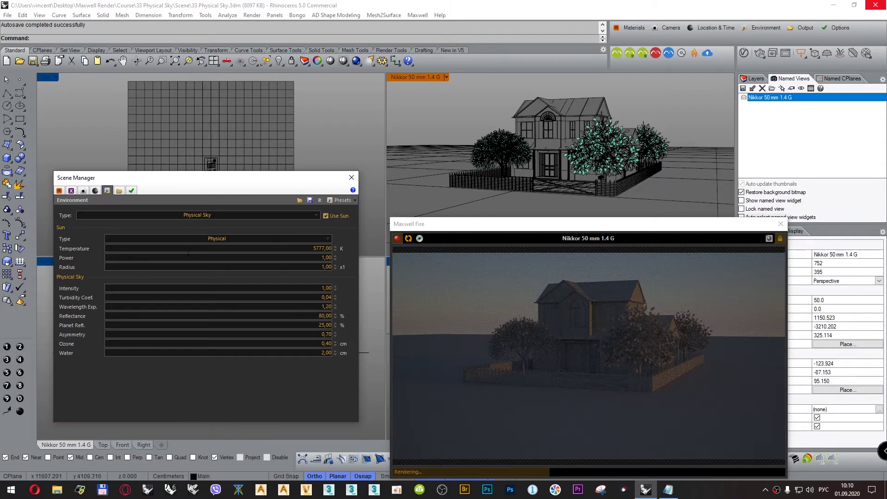
# Set the scene rotation to 240 in the Location & Time settings
pyautogui.click(95, 191)
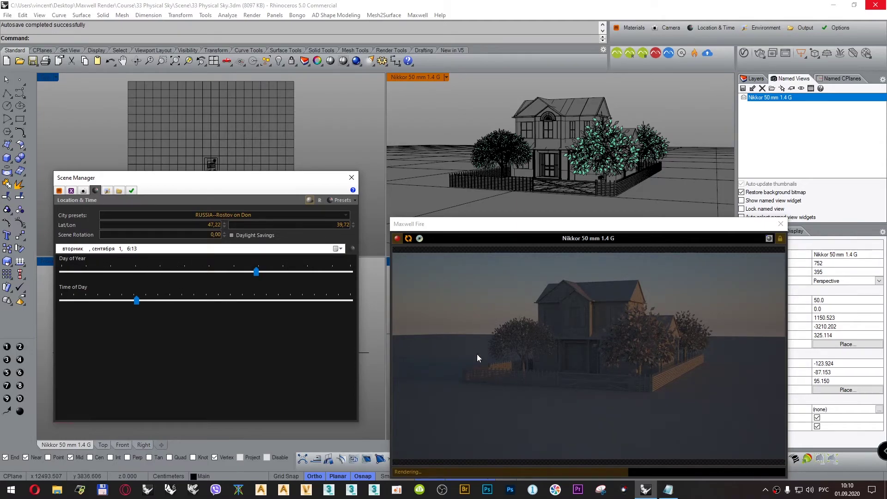
pyautogui.click(102, 235)
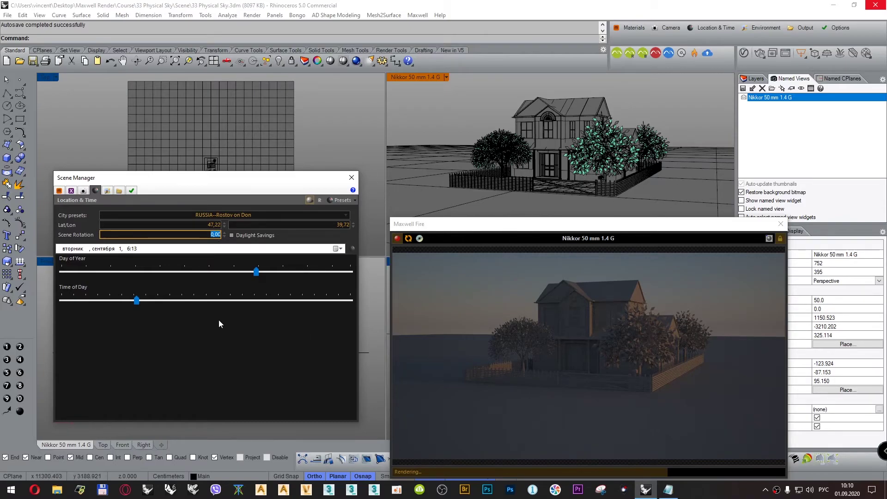
pyautogui.write('240')
pyautogui.press('Tab')
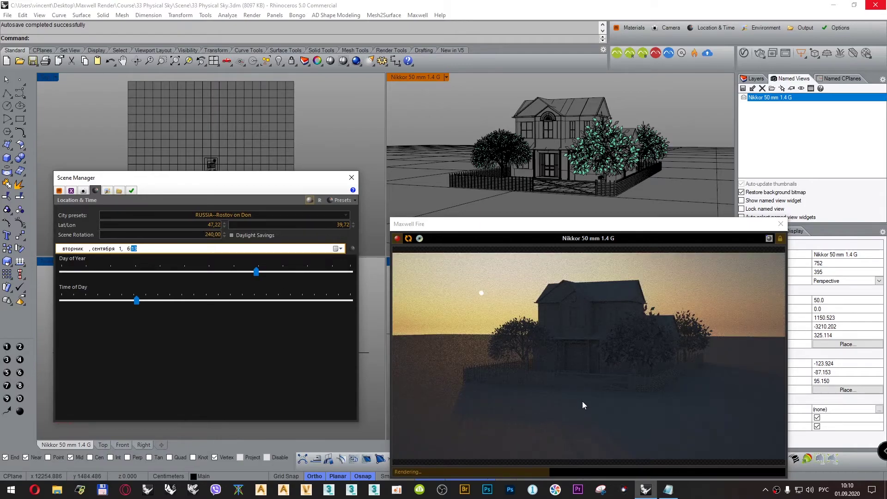
# Set the scene rotation to 0 and then 90 to compare how the sunlight falls on the house
pyautogui.doubleClick(212, 234)
pyautogui.write('0')
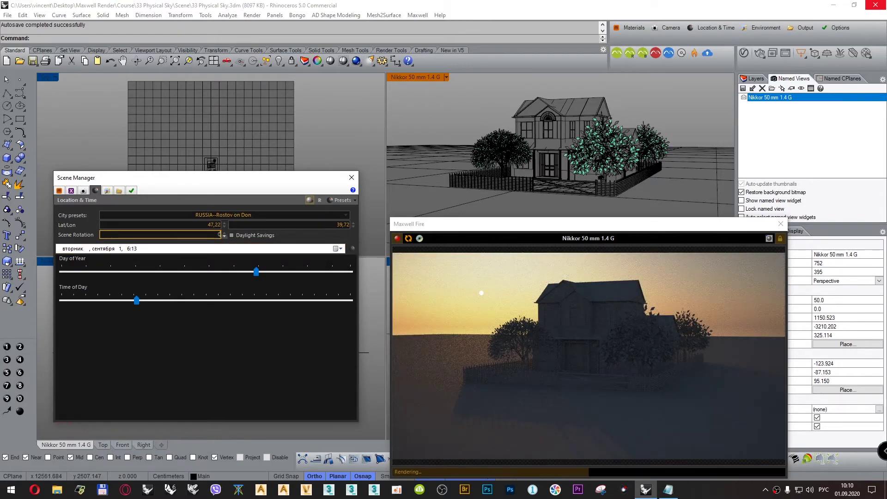
pyautogui.press('Tab')
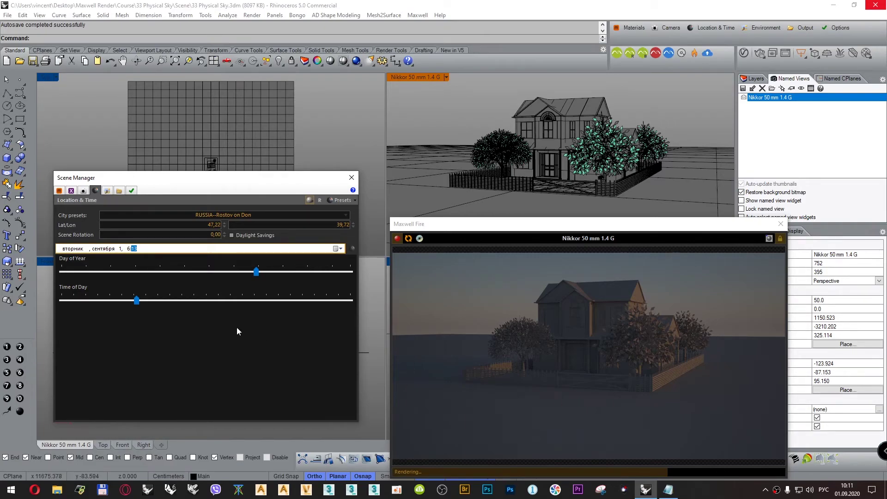
pyautogui.hotkey('shift', 'Tab')
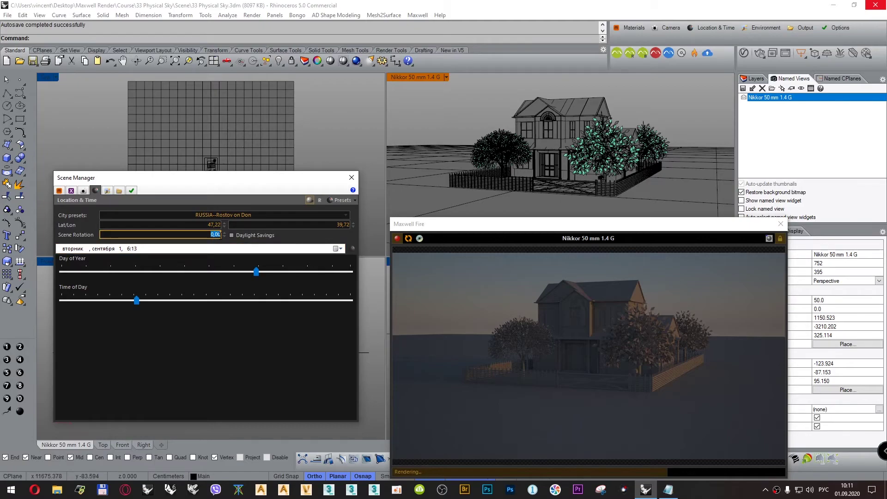
pyautogui.write('90')
pyautogui.press('Tab')
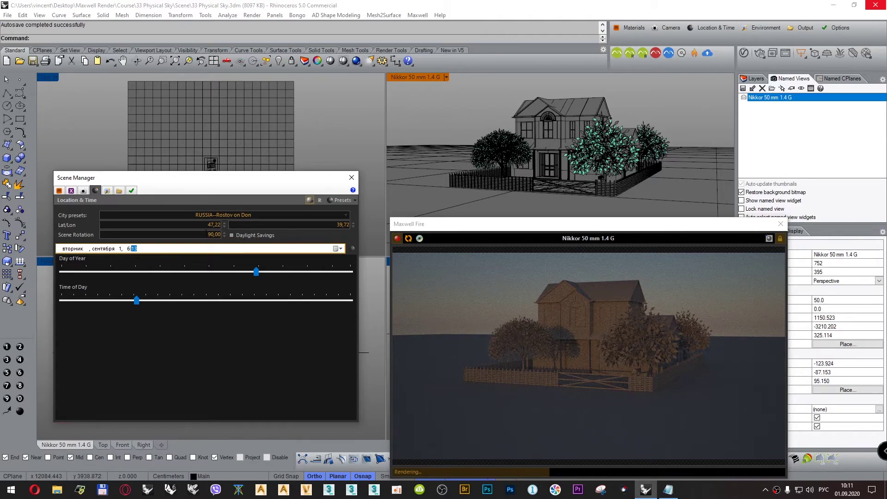
# Try scene rotations of 60, 75 and 72 to adjust the tree shadows on the house
pyautogui.moveTo(224, 236); pyautogui.dragTo(224, 250)
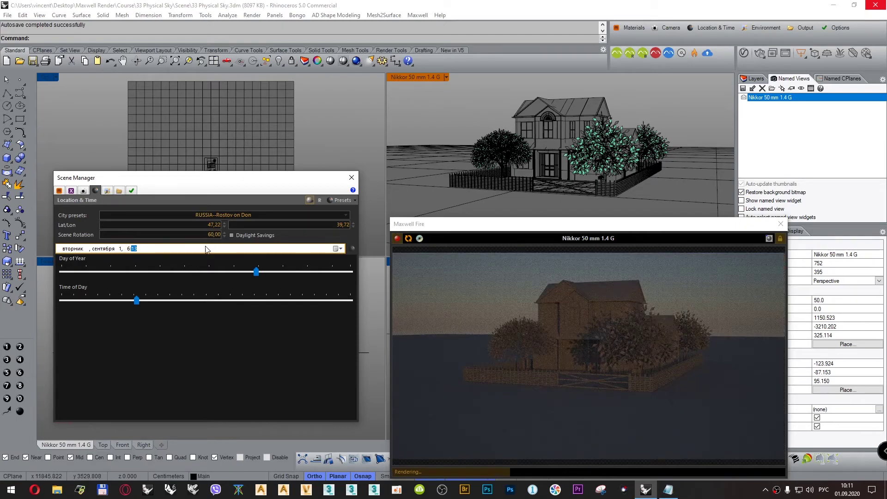
pyautogui.click(224, 233)
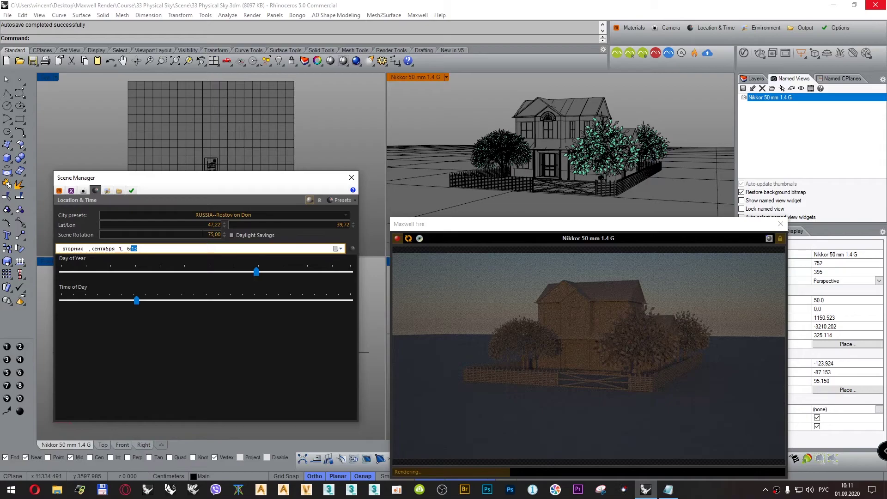
pyautogui.click(162, 234)
pyautogui.write('72')
pyautogui.press('Return')
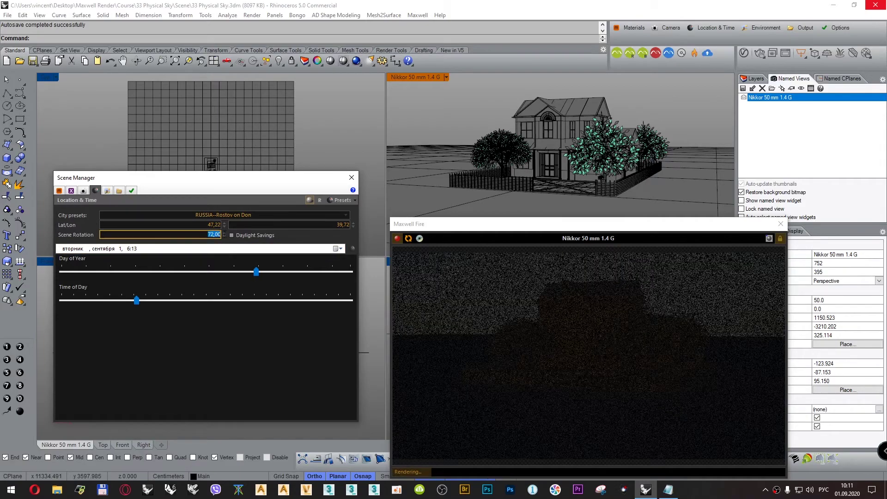
# Set the scene rotation to 180 and then 240, and return to the Environment settings
pyautogui.write('180')
pyautogui.press('Tab')
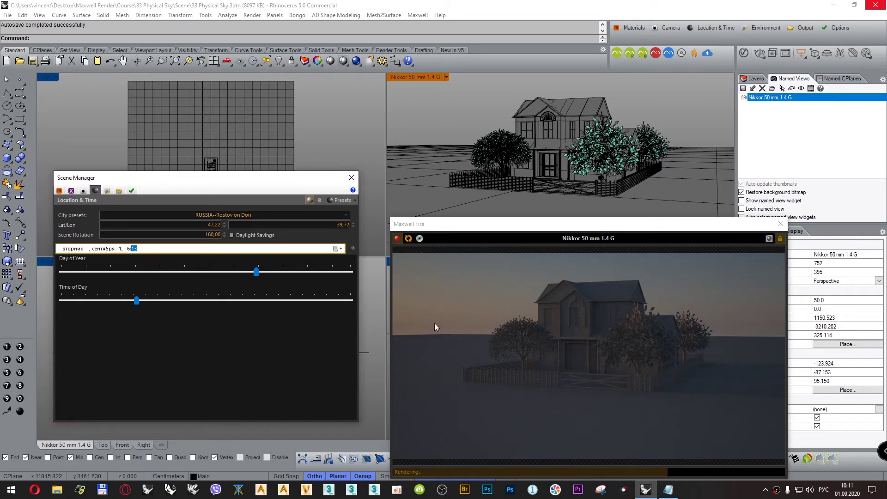
pyautogui.hotkey('shift', 'Tab')
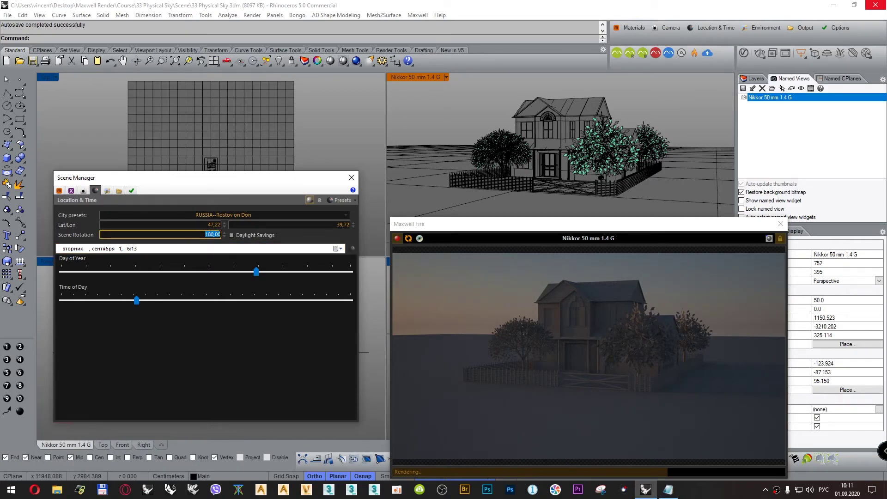
pyautogui.write('240')
pyautogui.press('Tab')
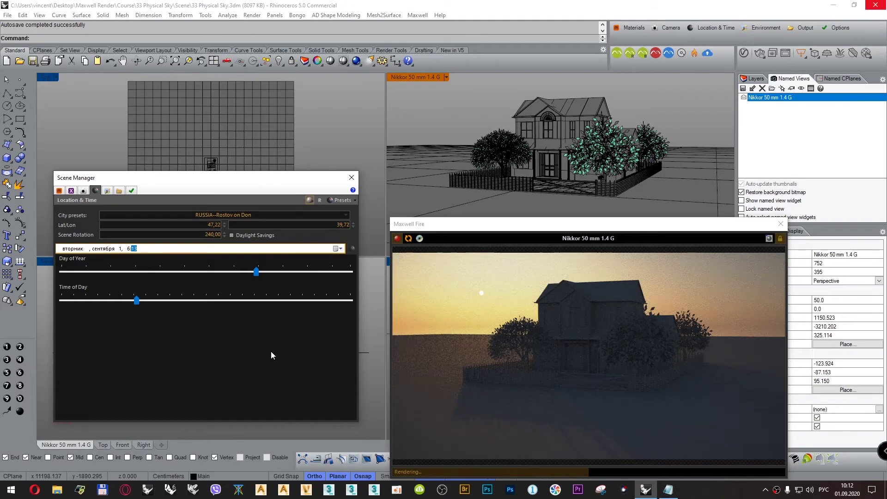
pyautogui.click(111, 190)
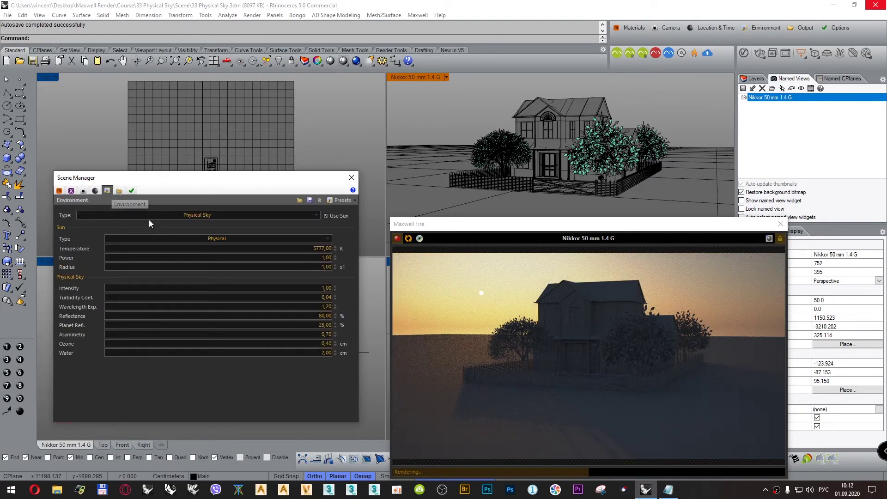
# Review the available environment types and the Location & Time settings, return to the Environment settings, and briefly check the open notes
pyautogui.click(199, 215)
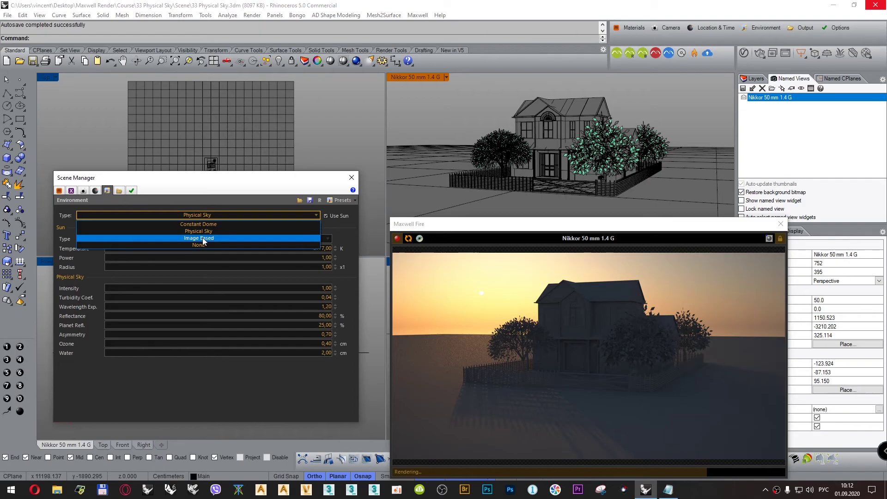
pyautogui.click(235, 185)
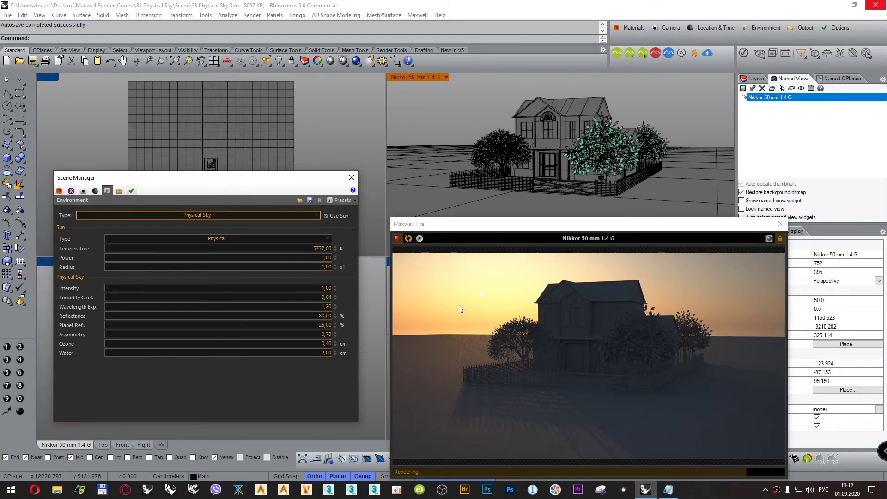
pyautogui.click(96, 191)
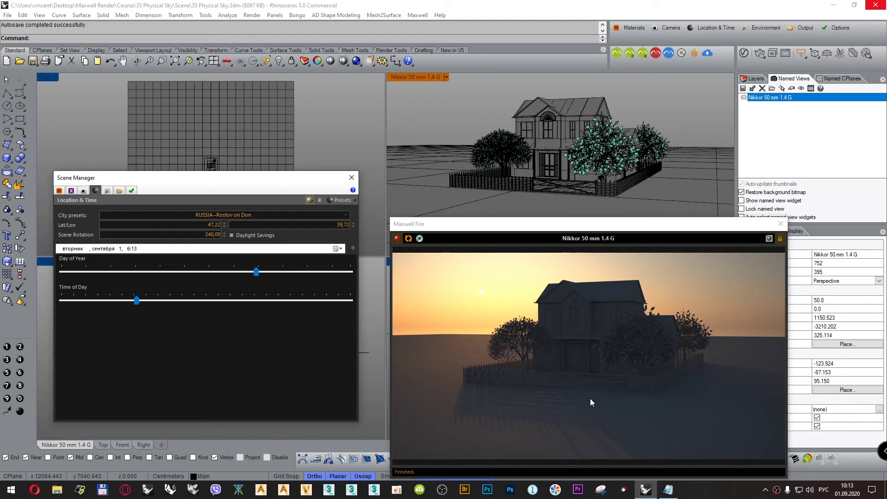
pyautogui.click(109, 190)
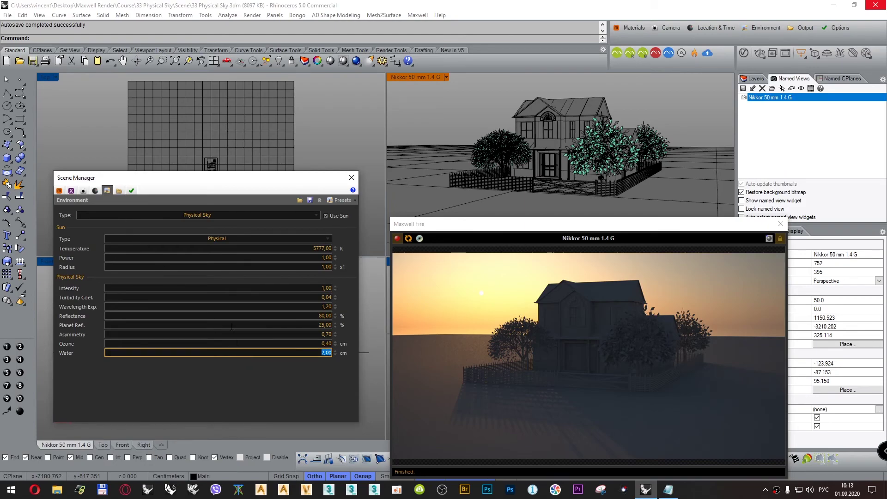
pyautogui.click(669, 491)
pyautogui.click(669, 492)
# Unlock and stop the Maxwell Fire preview, and close both its window and the Scene Manager after showing the scene materials
pyautogui.click(780, 238)
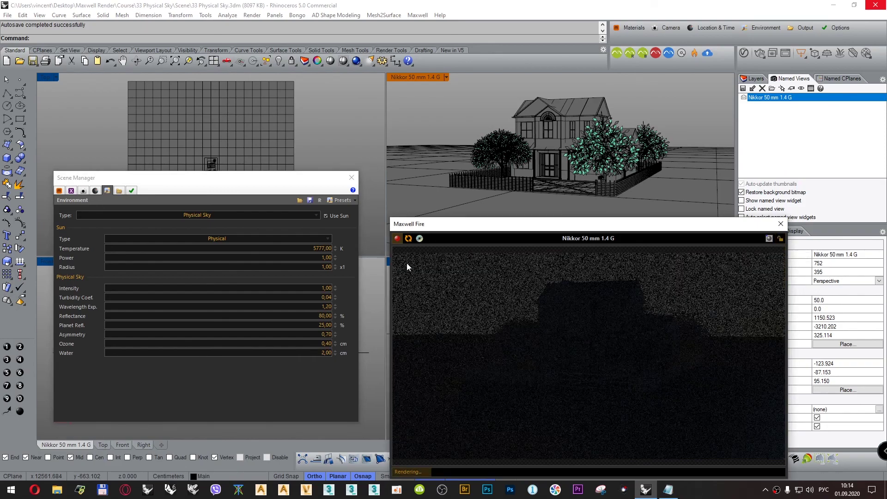
pyautogui.click(397, 241)
pyautogui.click(780, 225)
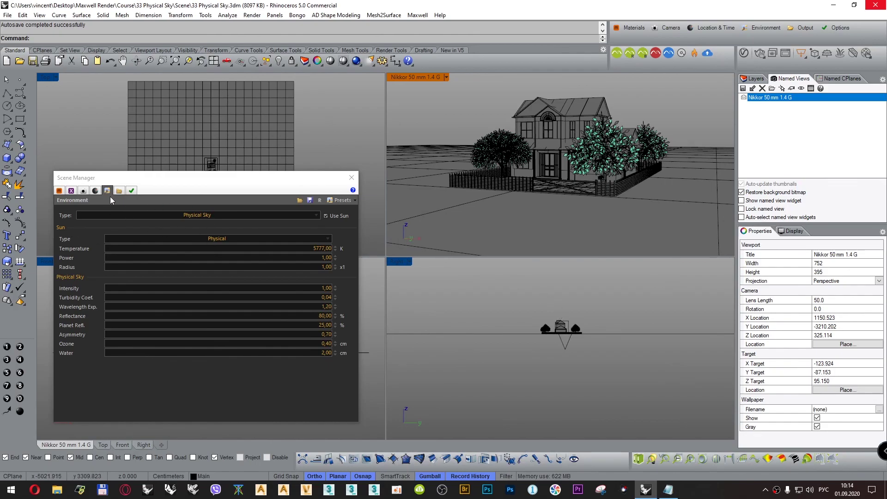
pyautogui.click(59, 191)
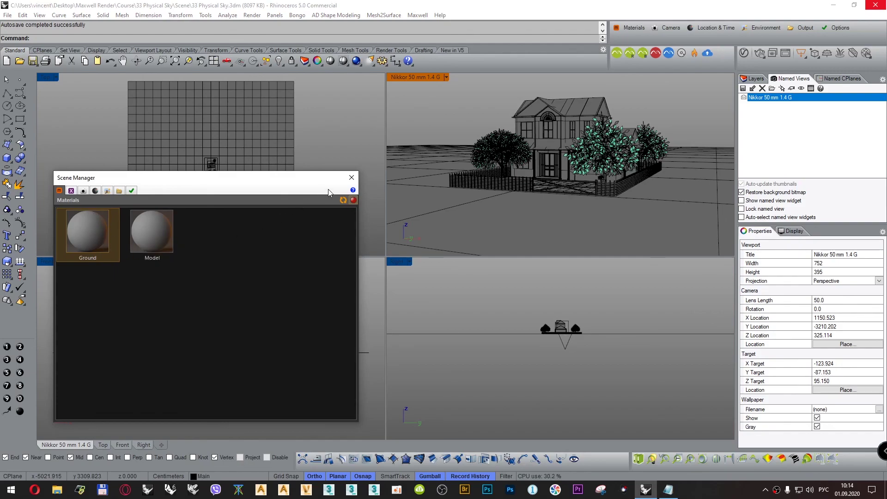
pyautogui.click(350, 179)
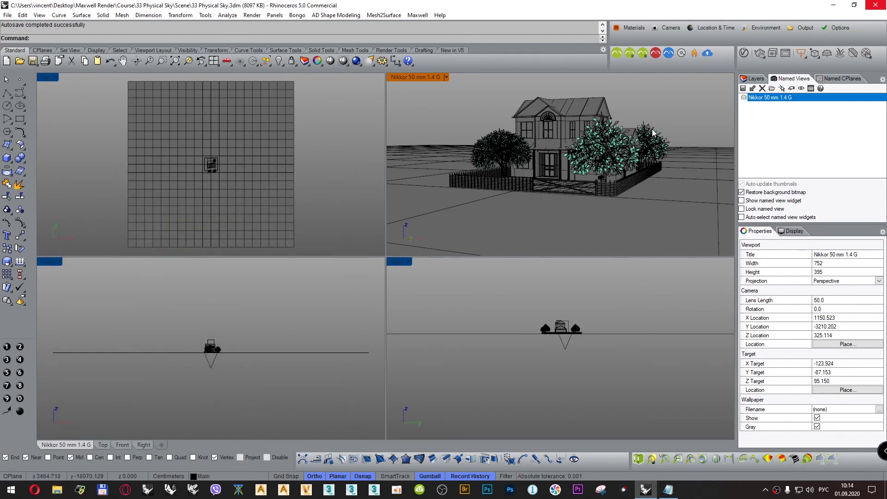